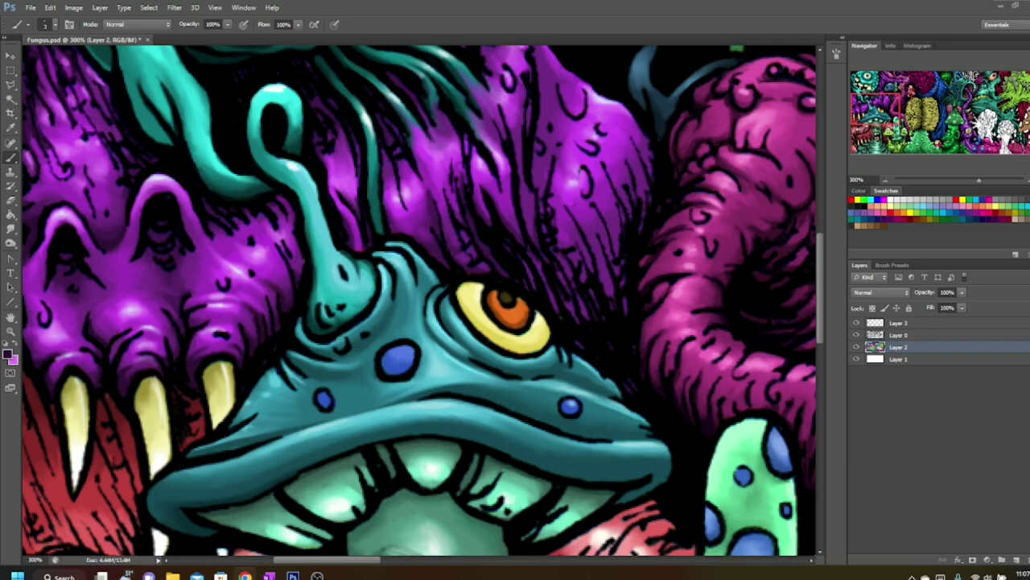
Step: Switch to the browser and read Florida Senate bill SB 1248, highlighting its opening summary and the subsection (9) paragraph
key("alt+Tab")
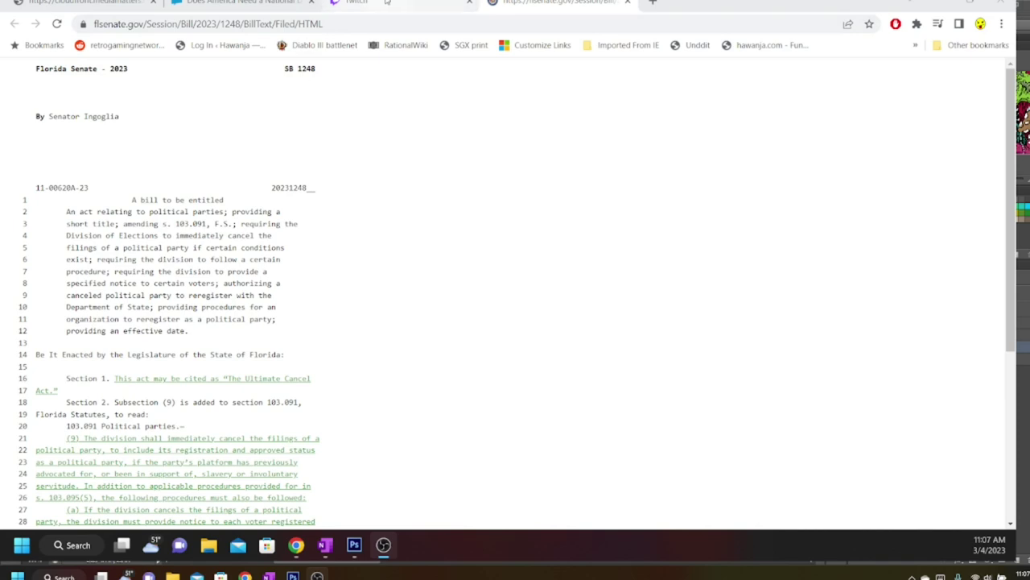
left_click(356, 3)
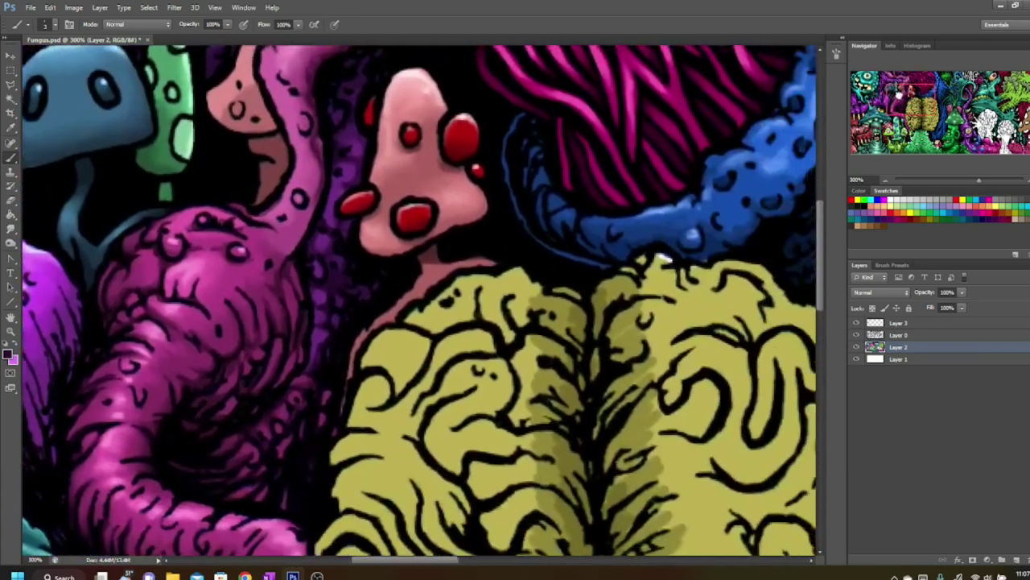
left_click(9, 355)
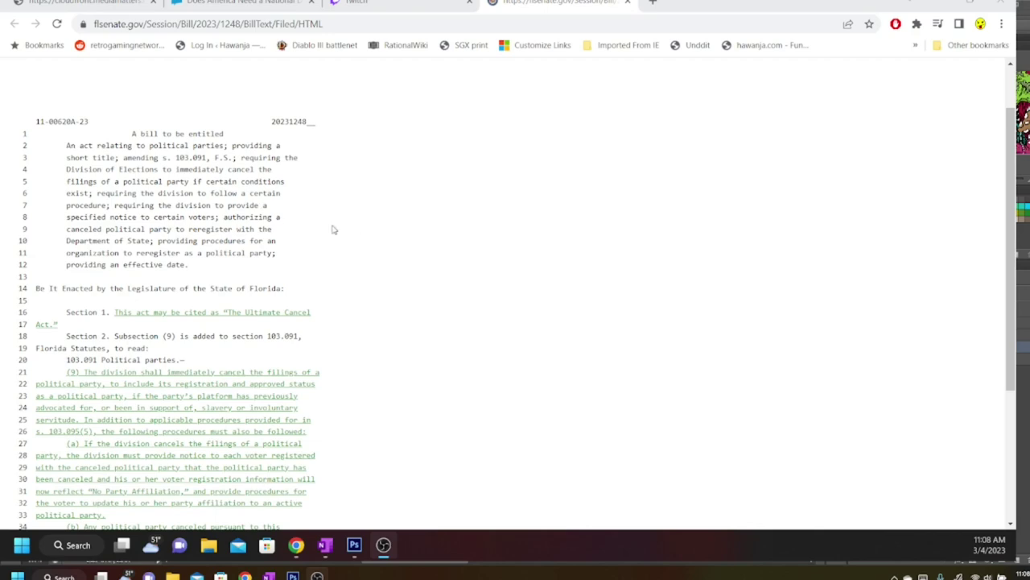
left_click(62, 146)
left_click_drag(62, 146, 267, 267)
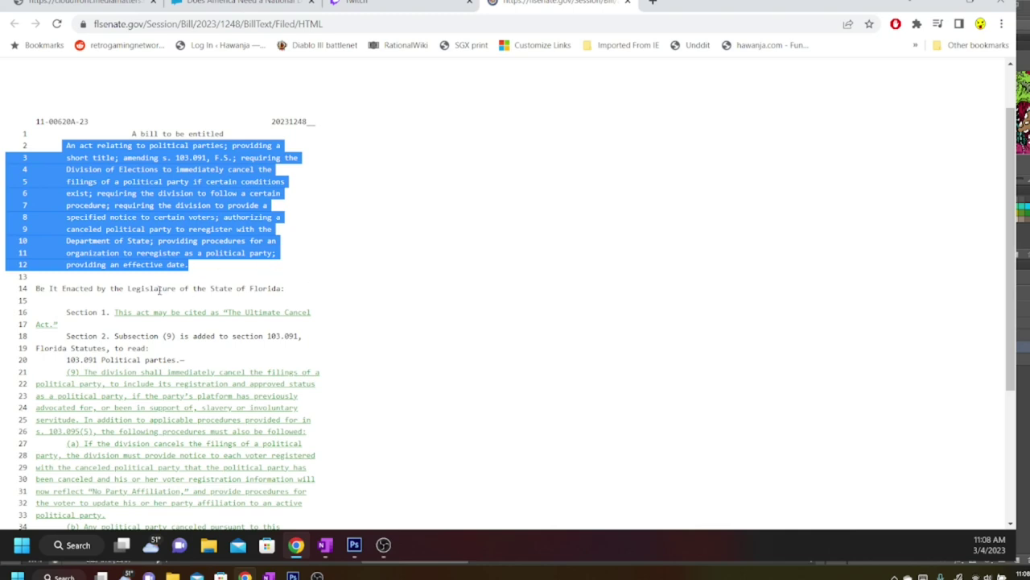
scroll(160, 290, "down", 3)
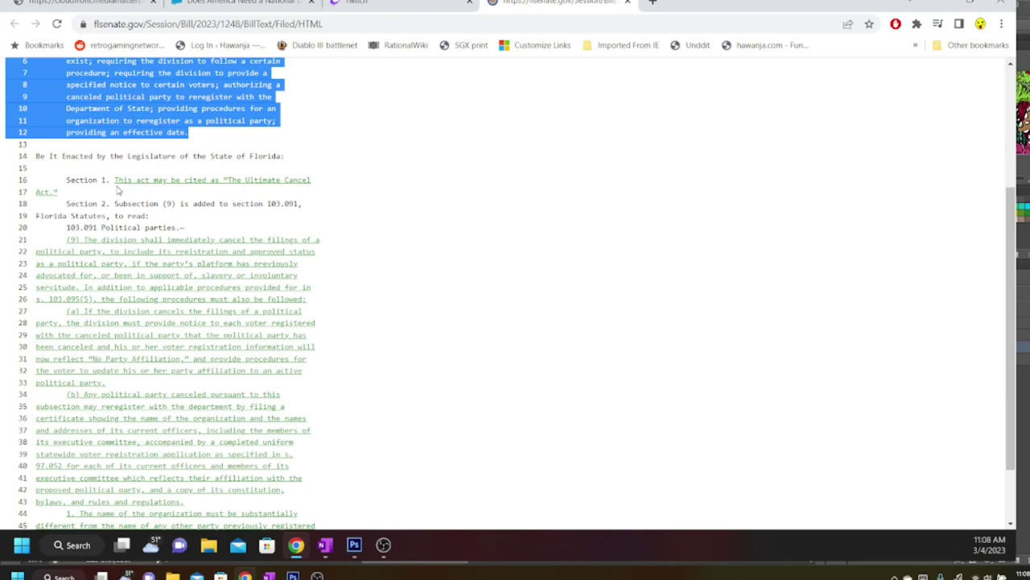
scroll(71, 234, "down", 1)
left_click_drag(68, 173, 351, 238)
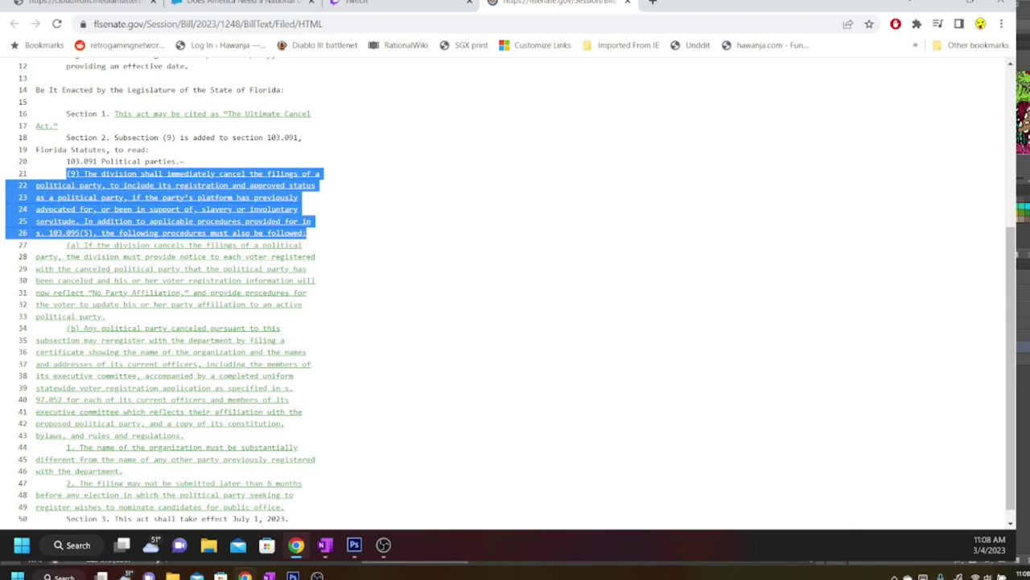
Step: Return to Photoshop and touch up the tangled magenta strands on Layer 2, alternating between Brush shading and Smudge blending
key("alt+Tab")
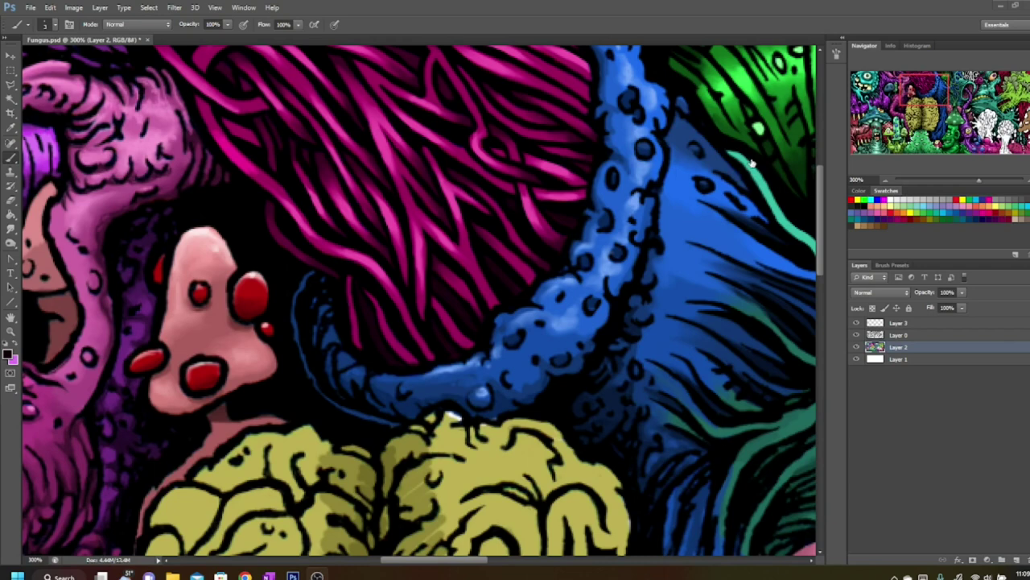
left_click_drag(918, 89, 915, 86)
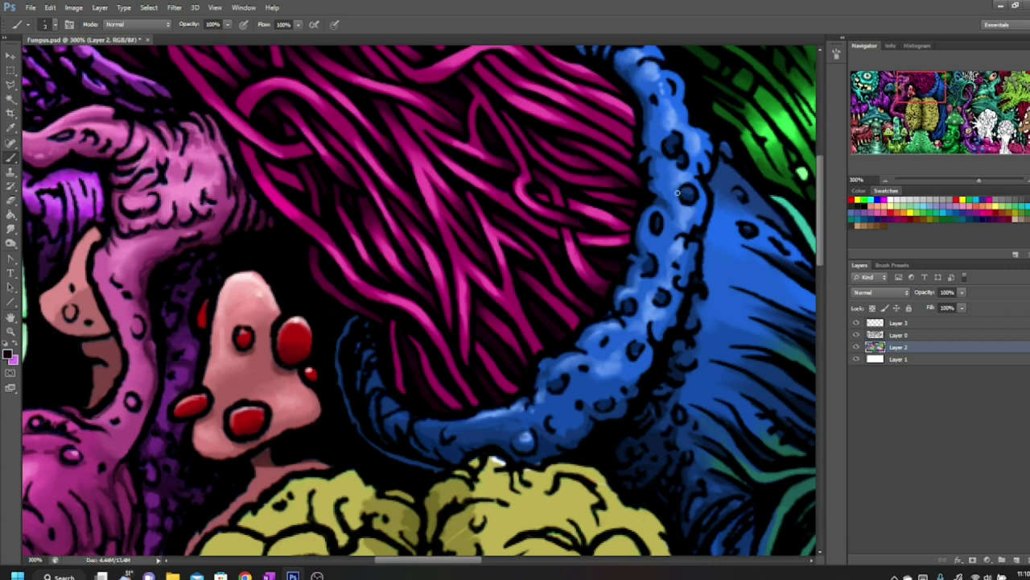
left_click_drag(921, 92, 928, 71)
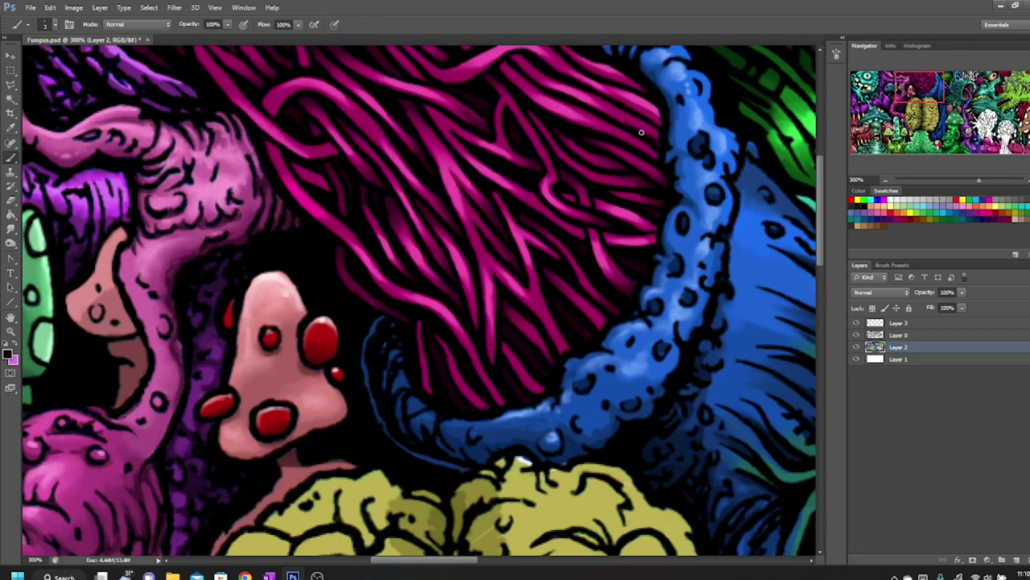
left_click(11, 229)
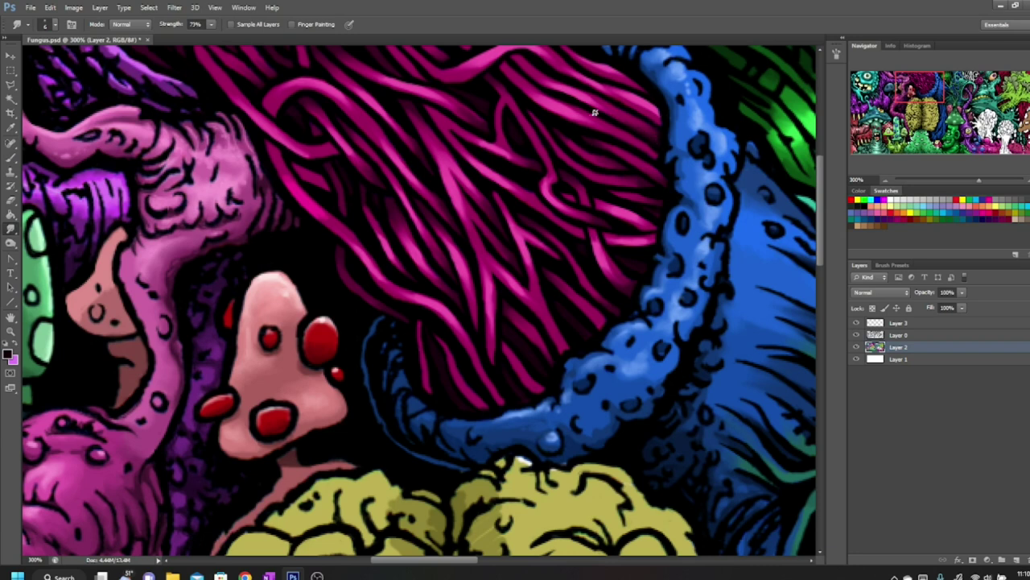
left_click(11, 157)
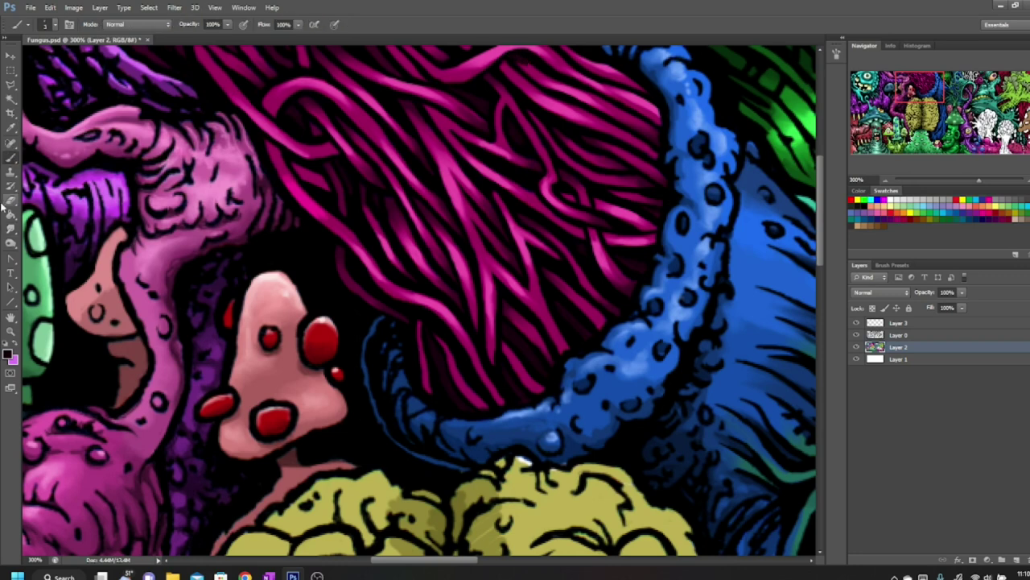
left_click(10, 228)
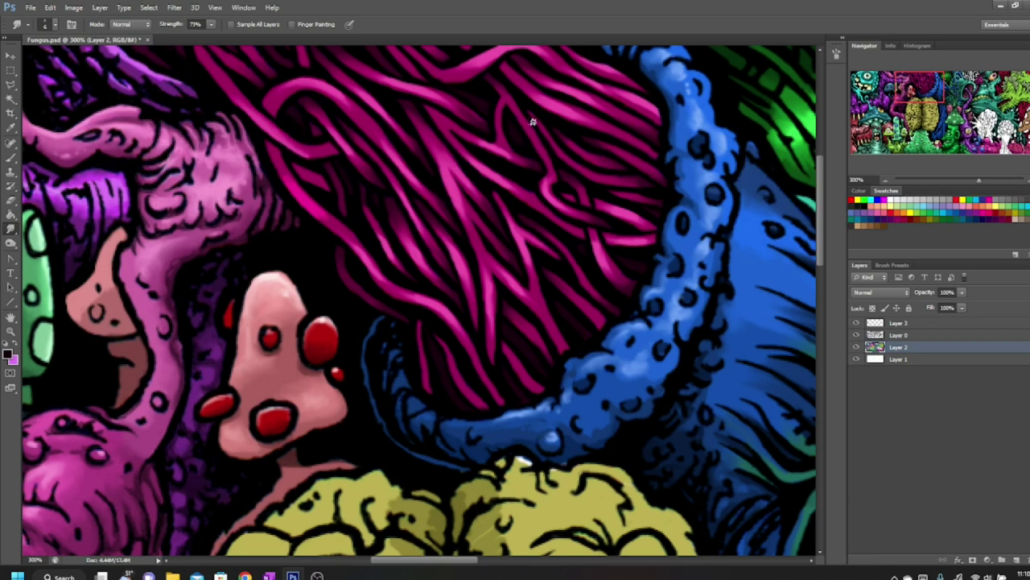
left_click(11, 157)
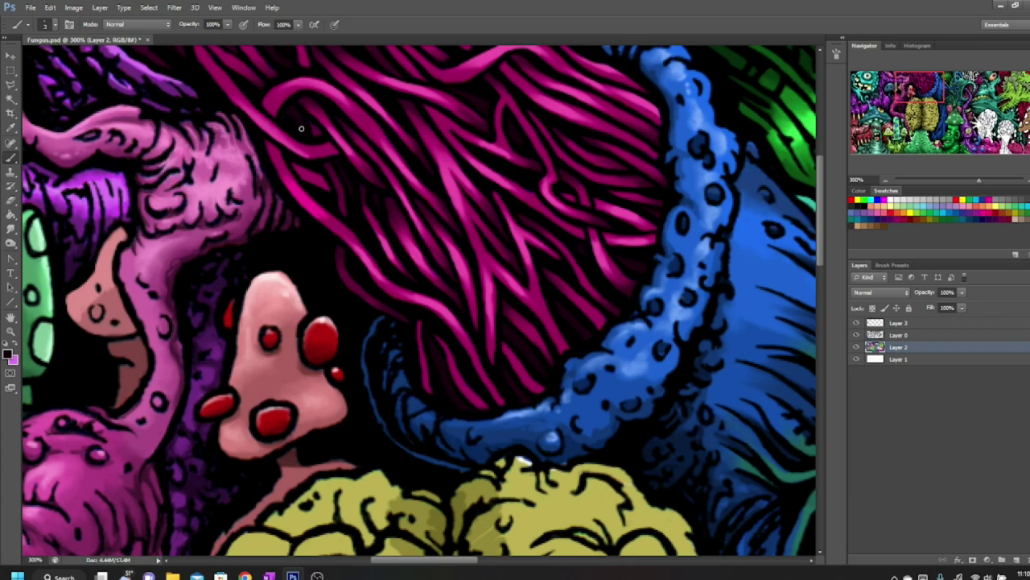
Step: On Layer 2, shade the outer edge of the pink fungus stalk beside the yellow brain with dark reddish-brown 532929
left_click_drag(921, 83, 924, 102)
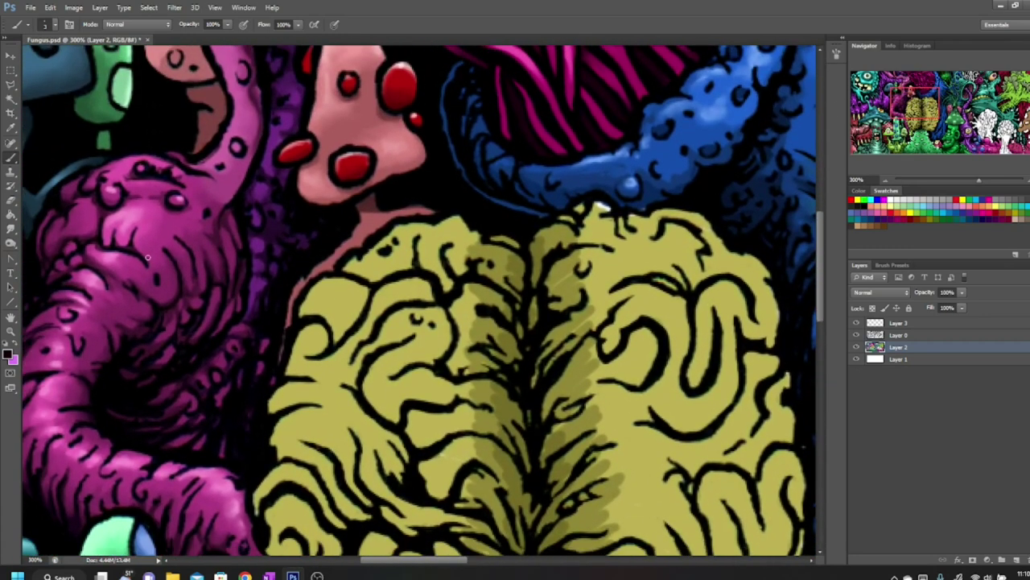
left_click(921, 335)
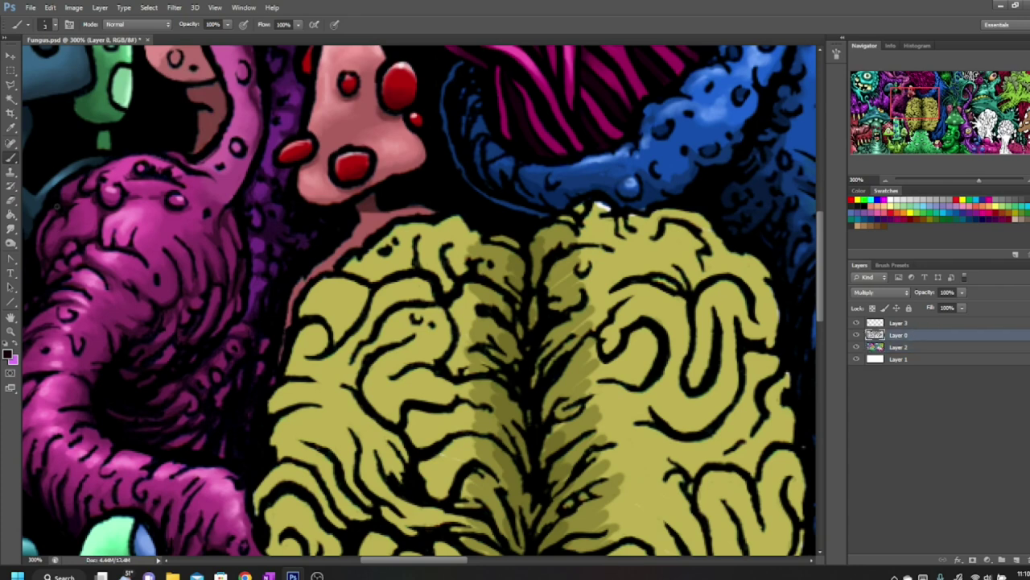
left_click(11, 199)
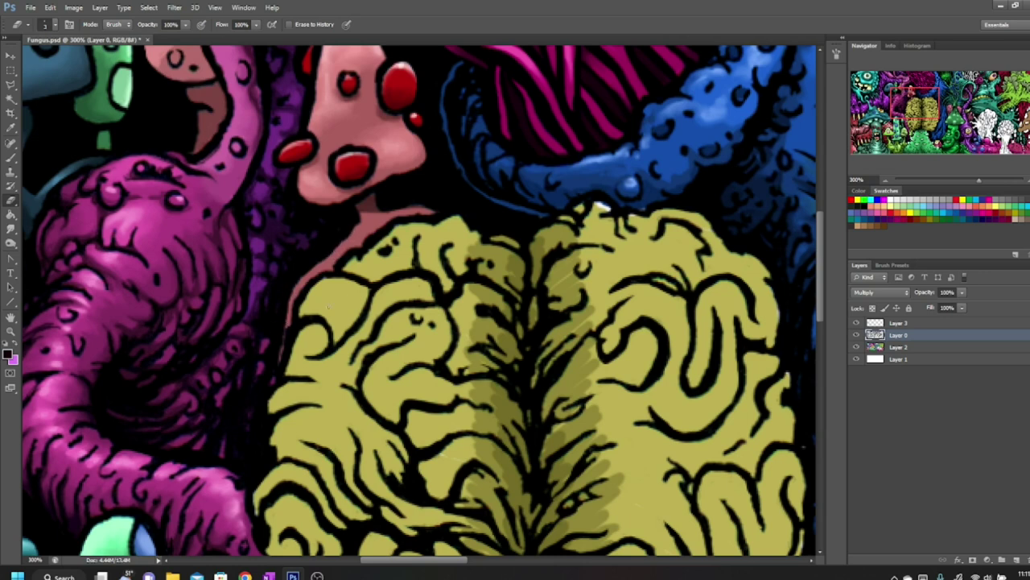
left_click(898, 348)
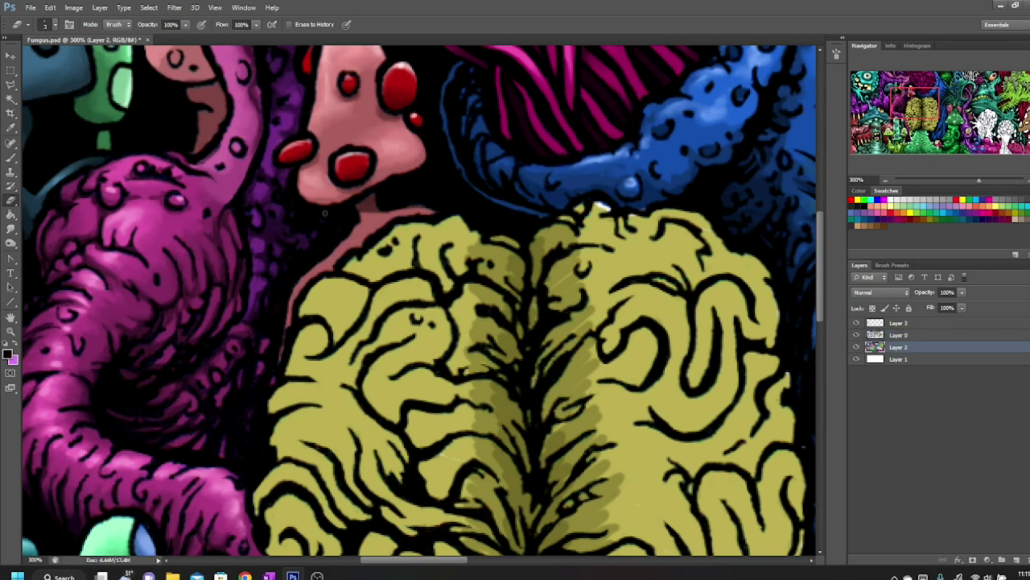
left_click(16, 347)
left_click(8, 353)
left_click(365, 208)
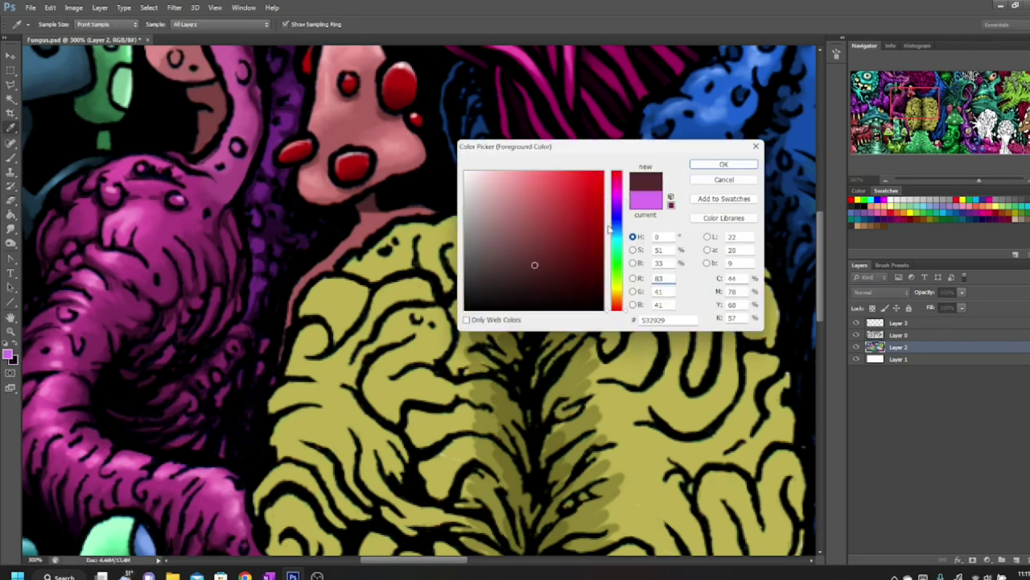
left_click(724, 164)
left_click(6, 156)
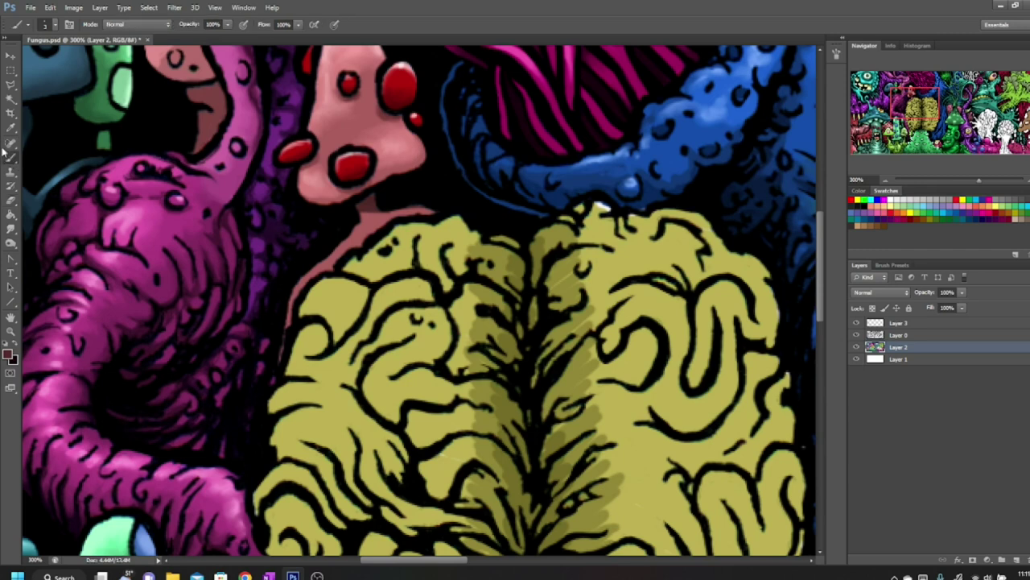
mouse_move(280, 352)
left_mouse_down()
mouse_move(292, 286)
mouse_move(294, 296)
mouse_move(306, 280)
mouse_move(287, 299)
mouse_move(307, 273)
mouse_move(332, 262)
mouse_move(299, 289)
left_mouse_up()
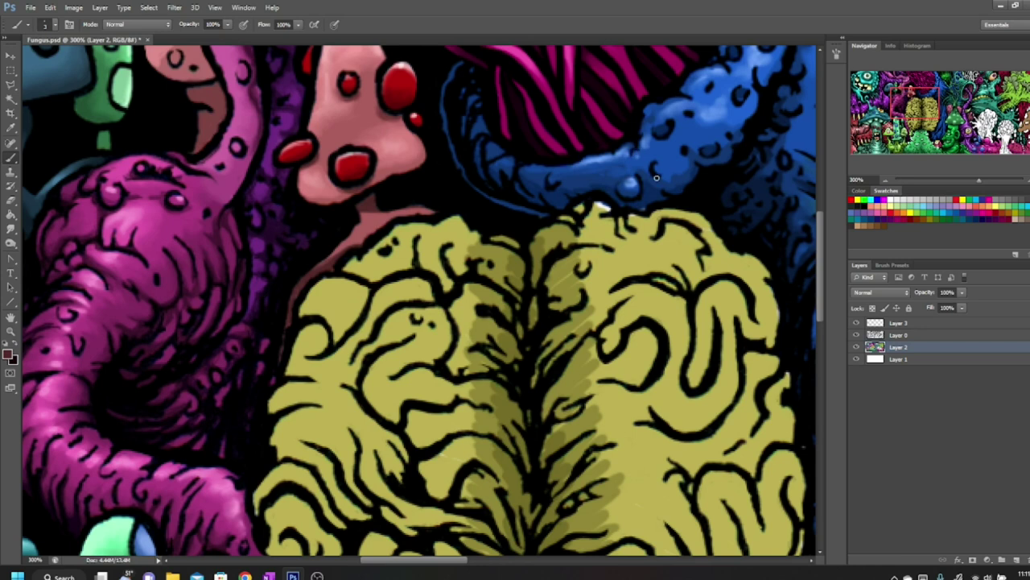
Step: Darken the outer curled edge of the blue tentacle with a navy shade darker than the blue sampled from it
left_click_drag(913, 108, 917, 100)
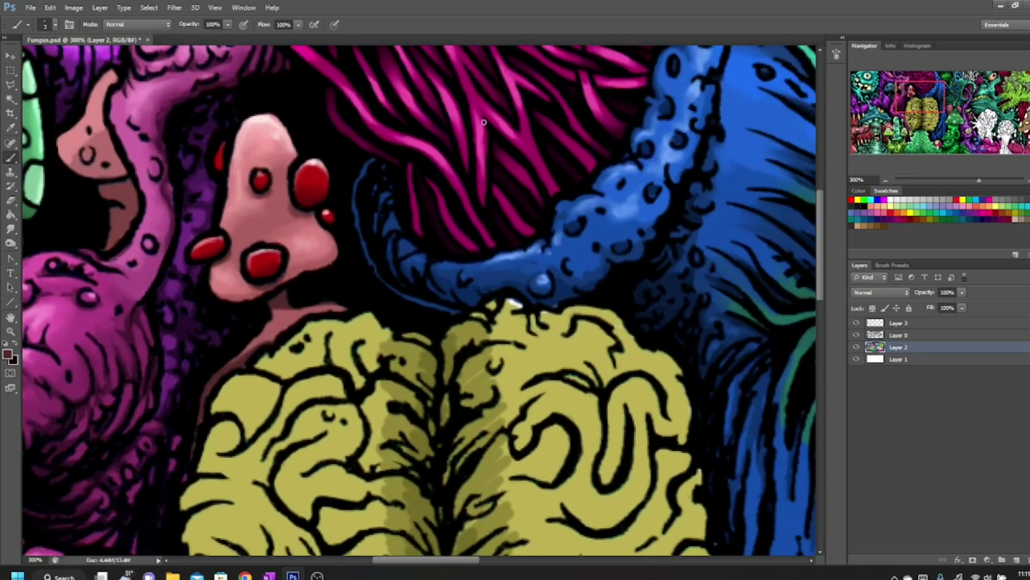
left_click(10, 352)
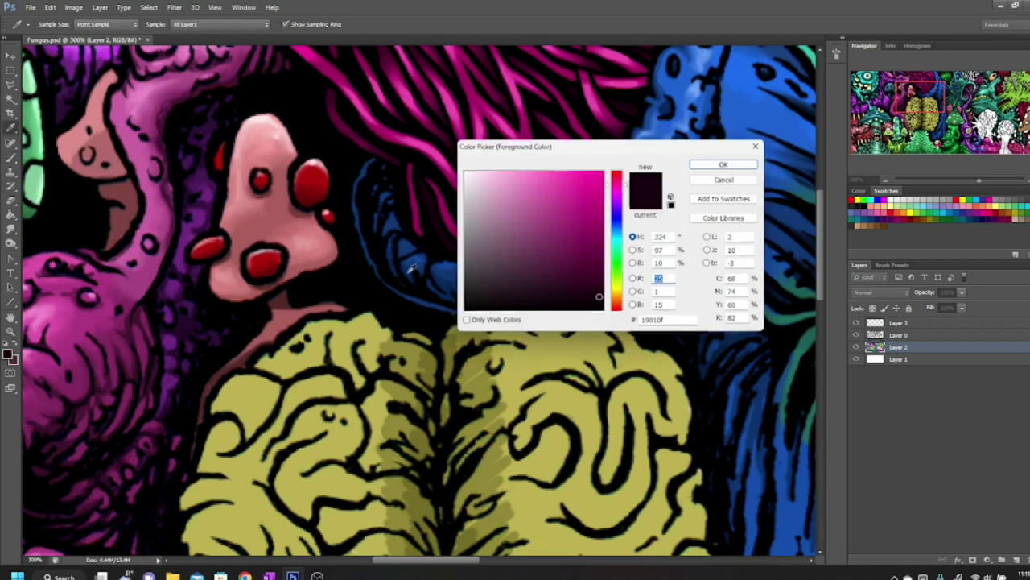
left_click(449, 279)
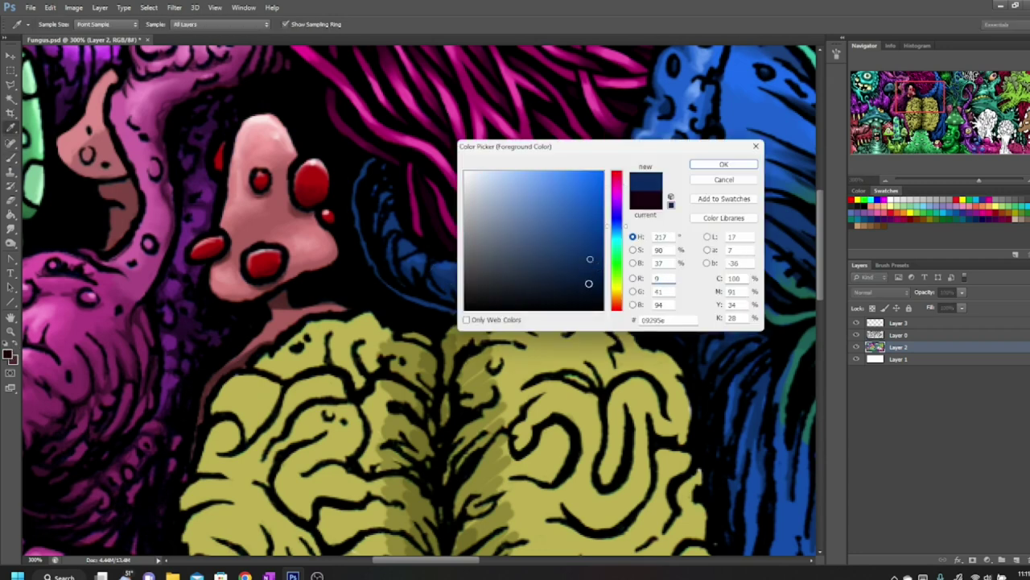
left_click(590, 283)
left_click(723, 164)
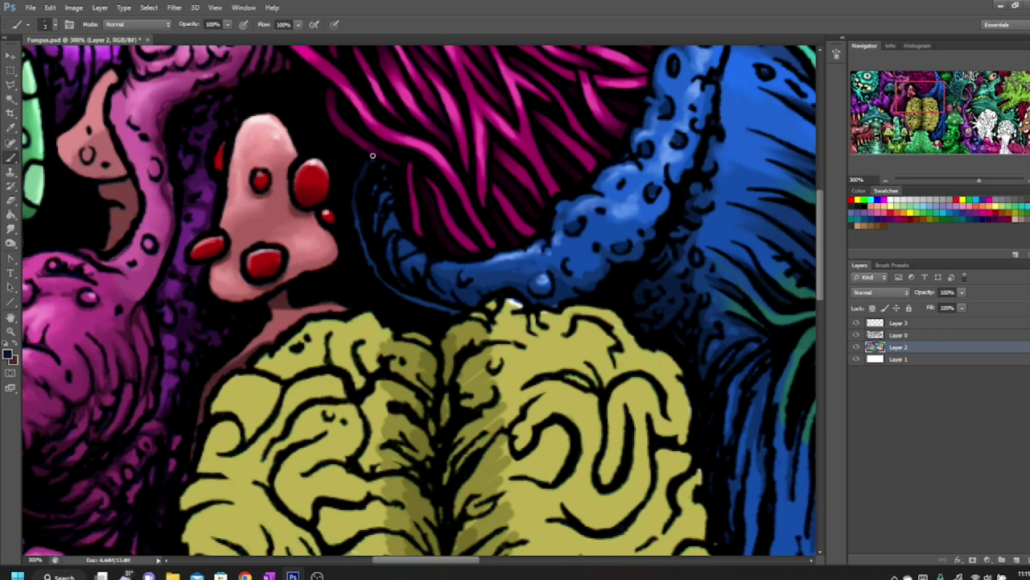
mouse_move(363, 248)
left_mouse_down()
mouse_move(373, 269)
mouse_move(453, 314)
left_mouse_up()
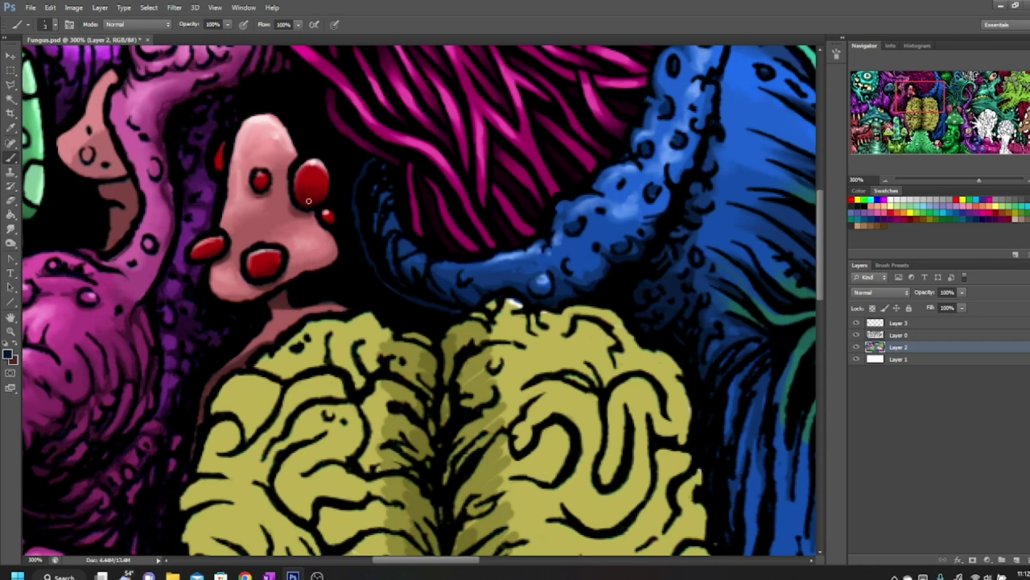
Step: Refine and blend the shading along the spotted blue tentacle with the Brush and the Smudge tool at 79% strength
left_click(11, 230)
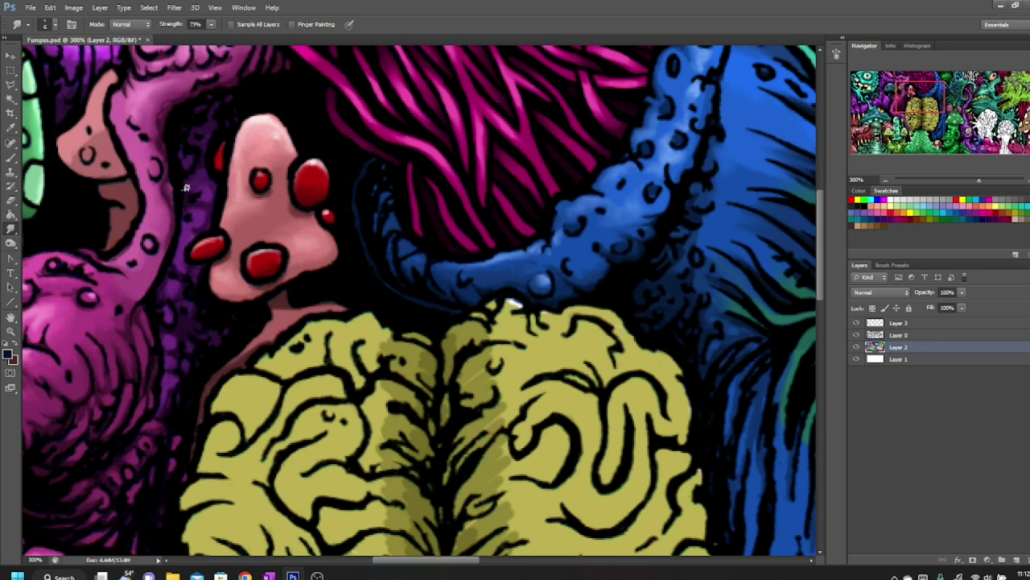
left_click(13, 159)
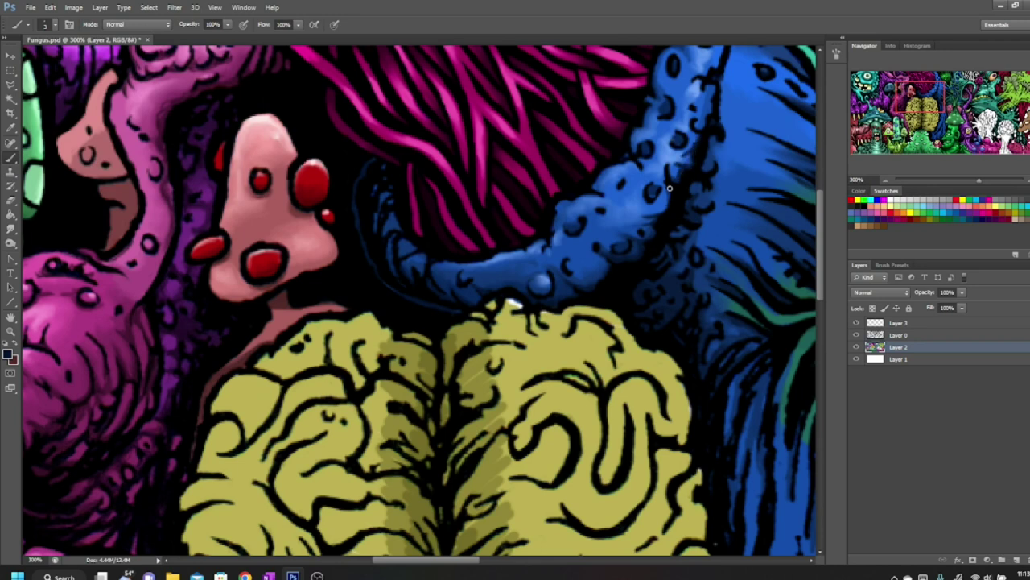
left_click(10, 228)
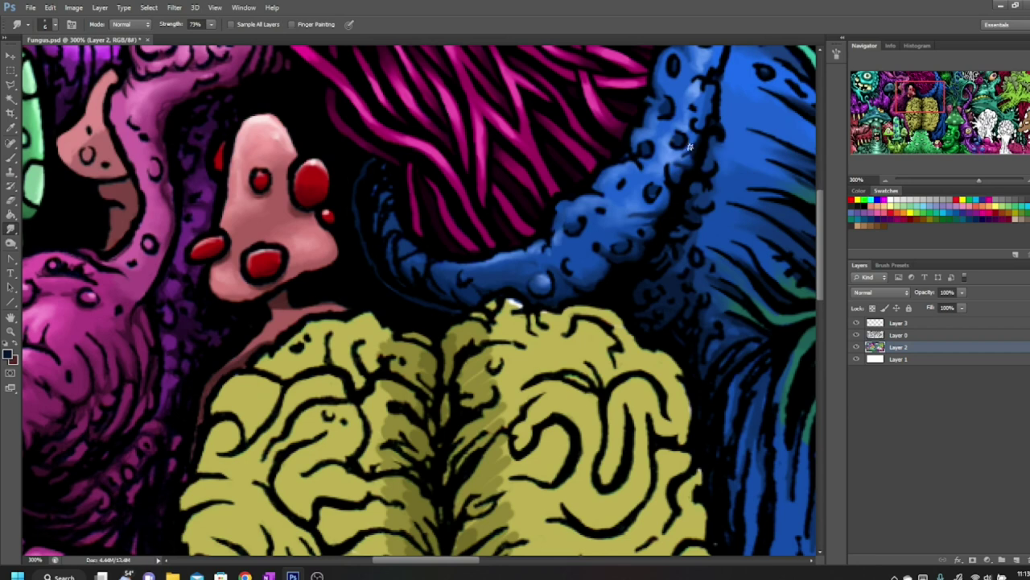
Step: Paint medium blue 2c60b6 onto the spotted blue tentacle with the Brush and blend it with the Smudge tool
left_click_drag(916, 97, 922, 92)
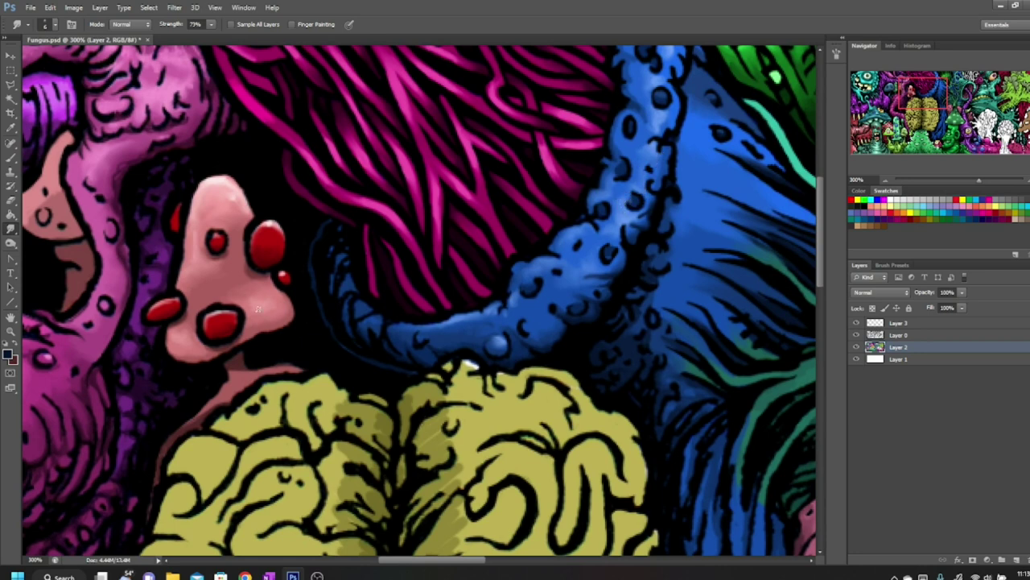
left_click(9, 353)
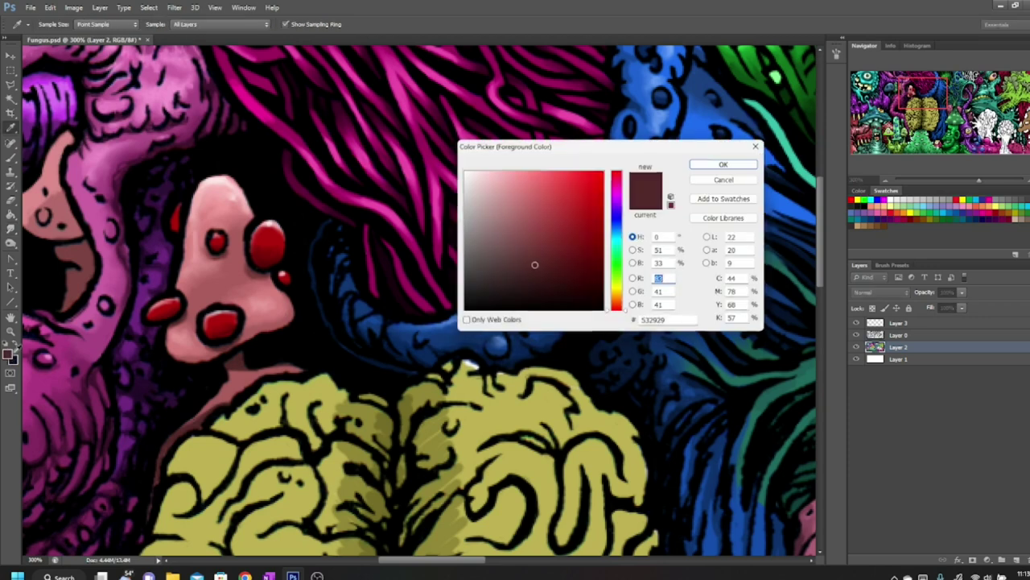
left_click(665, 95)
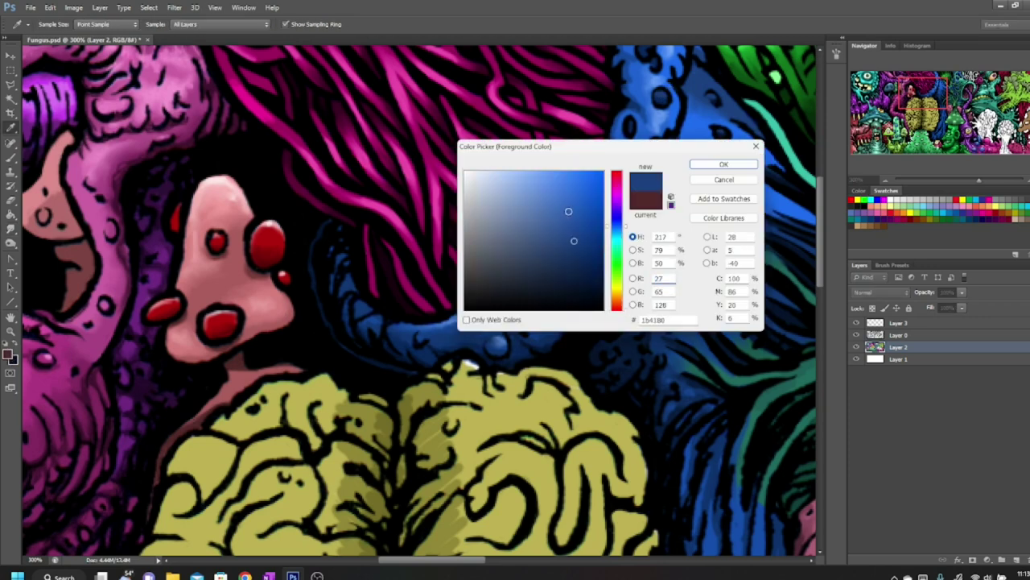
left_click(713, 166)
key("b")
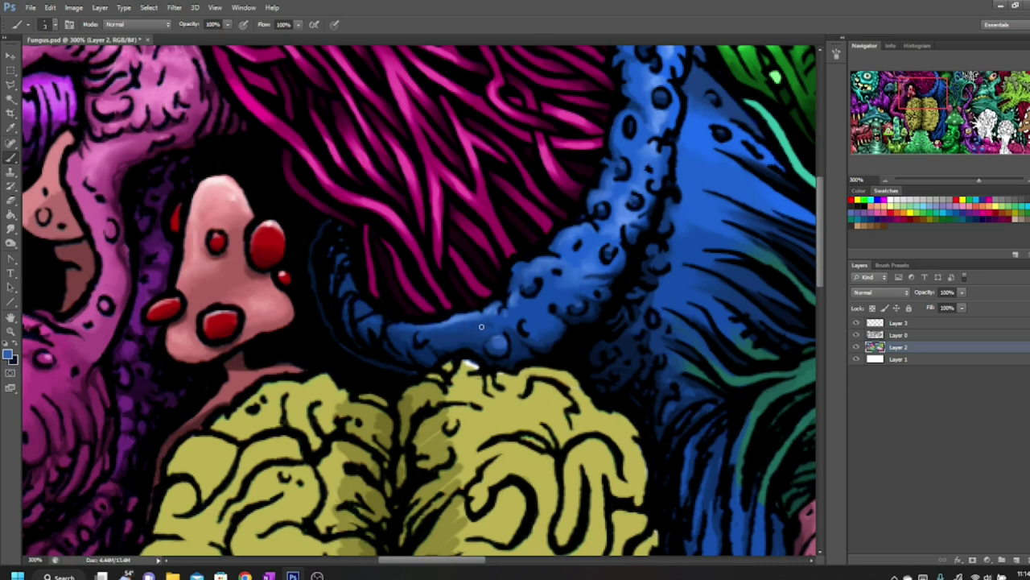
left_click(11, 232)
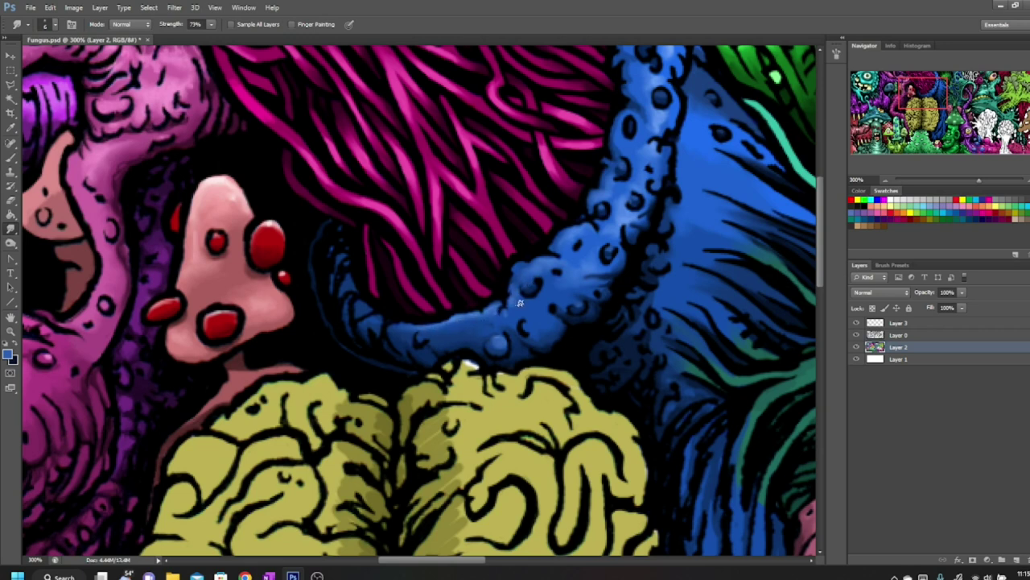
Step: Highlight the inner edge of the spotted blue tentacle with a lighter blue and blend it with the Smudge tool at 79% strength
left_click(10, 354)
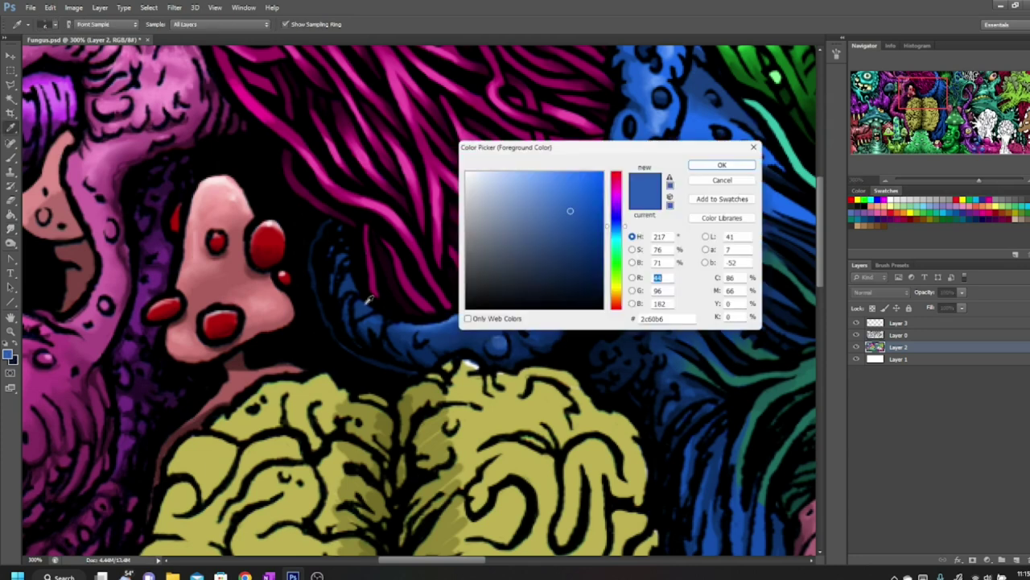
left_click(723, 164)
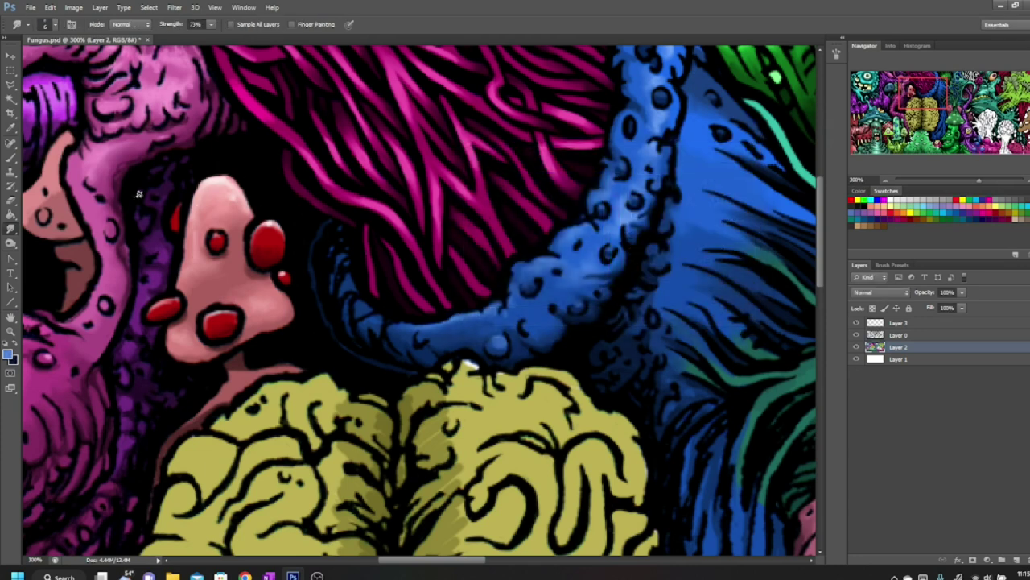
left_click(11, 158)
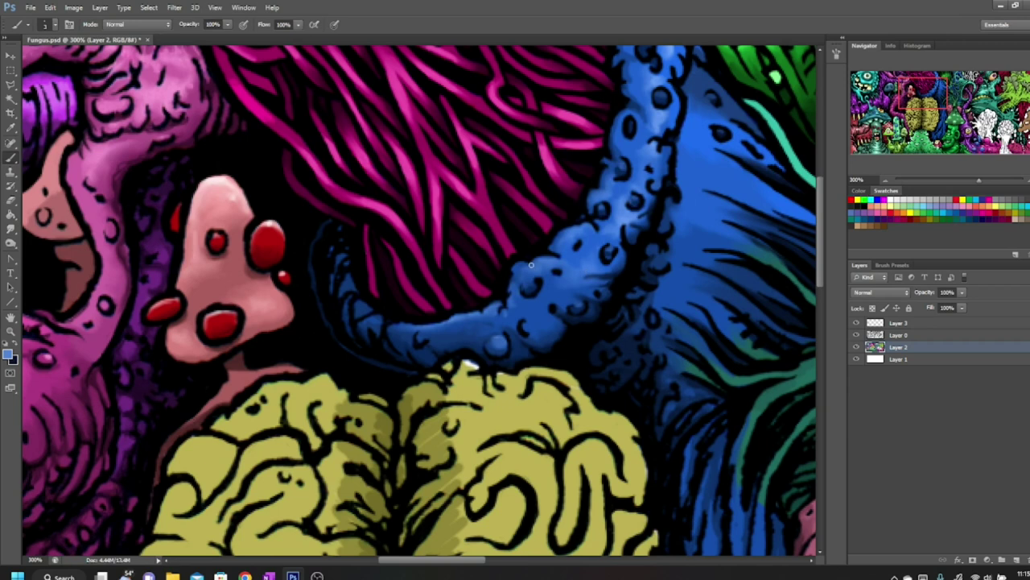
mouse_move(511, 269)
left_mouse_down()
mouse_move(514, 282)
mouse_move(552, 258)
mouse_move(596, 192)
left_mouse_up()
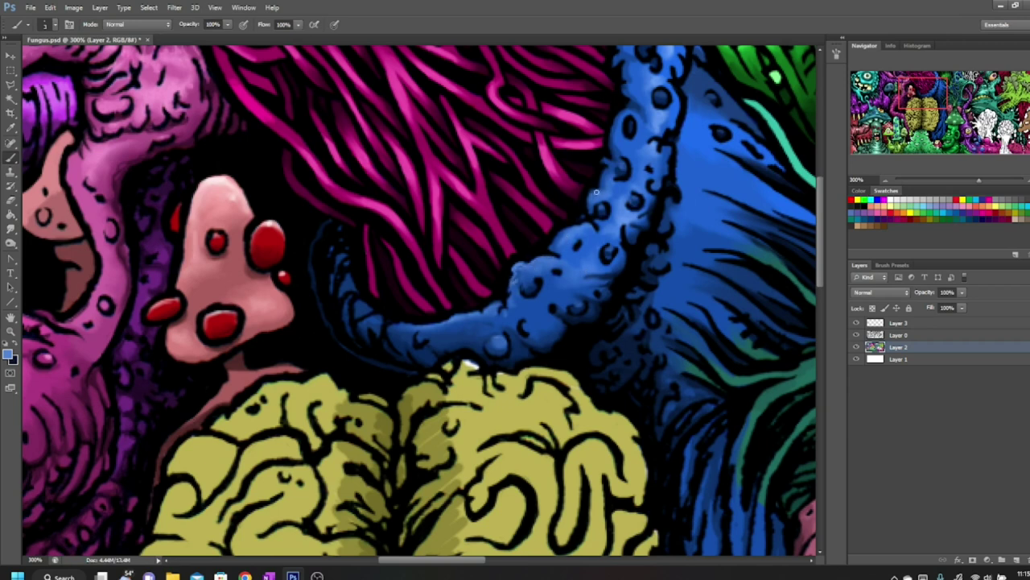
left_click(12, 230)
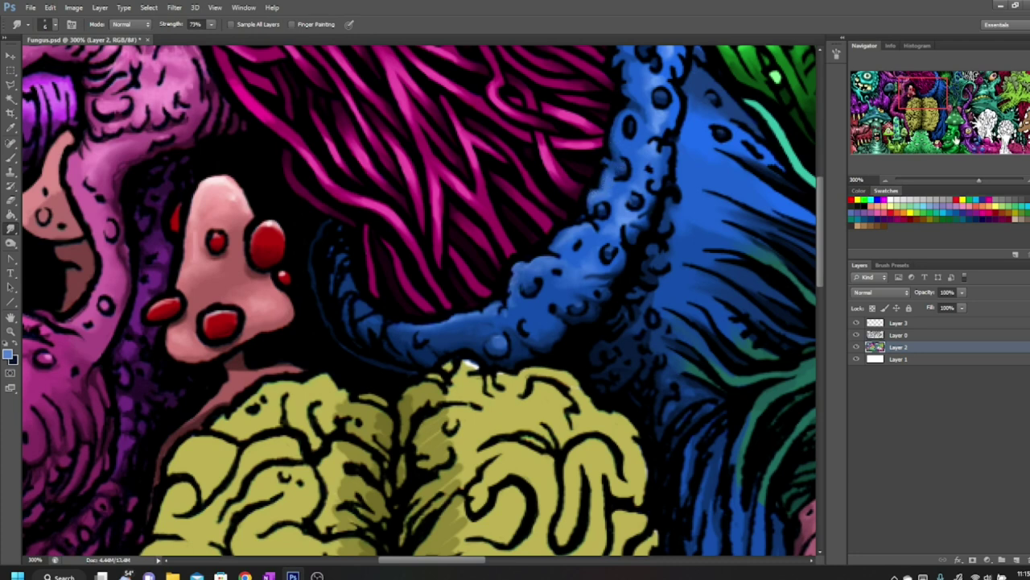
Step: Brush light blue highlights onto the upper section of the spotted tentacle and smudge them into the surrounding blue
left_click(919, 102)
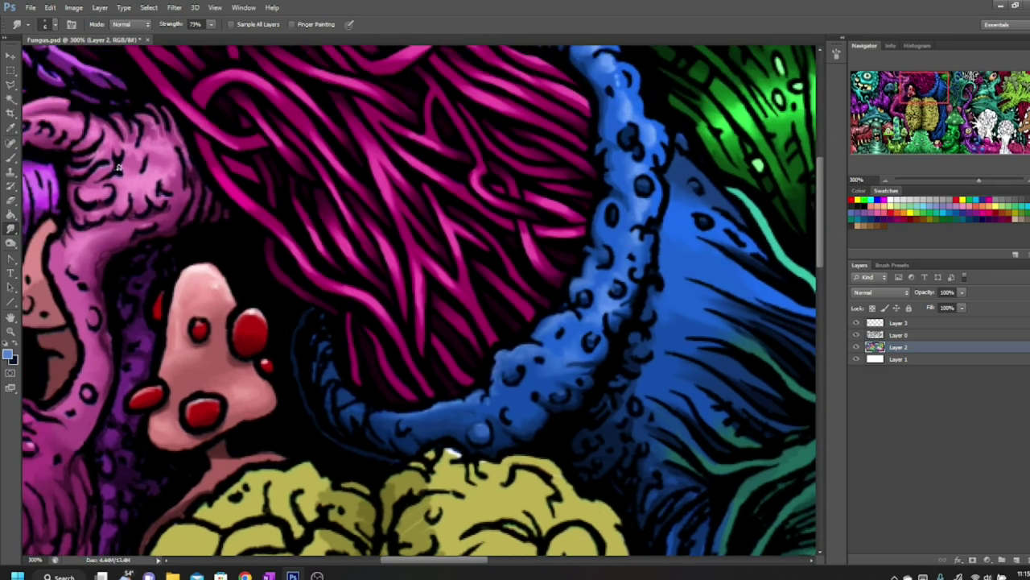
key("b")
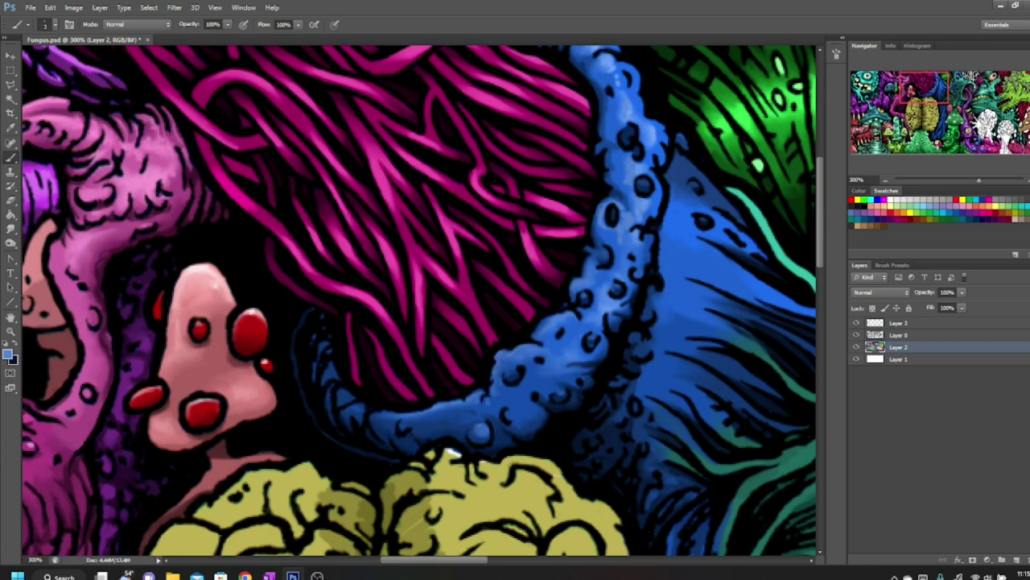
scroll(913, 85, "up", 1)
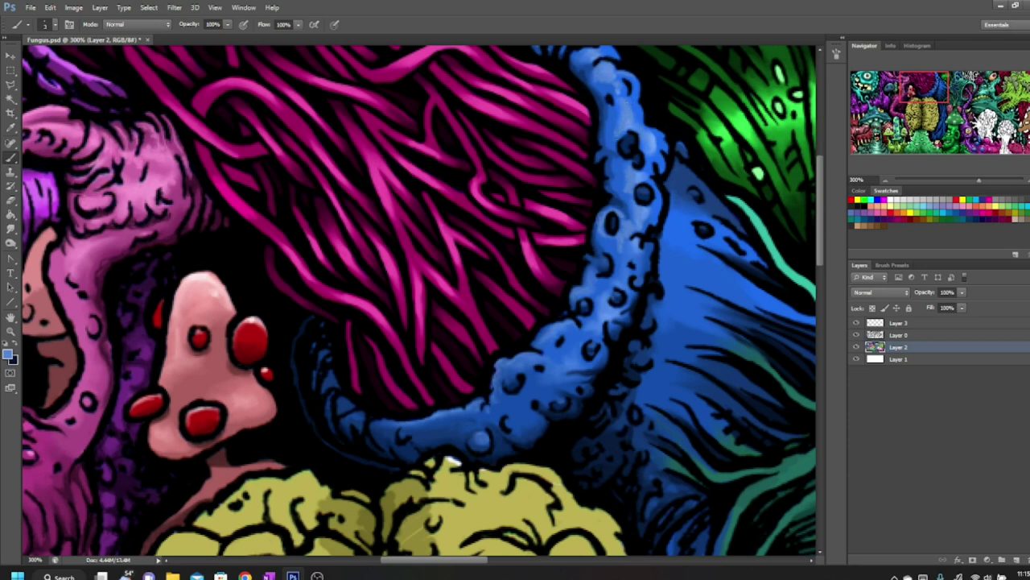
left_click(11, 229)
mouse_move(594, 69)
left_mouse_down()
mouse_move(603, 80)
mouse_move(614, 71)
mouse_move(589, 58)
mouse_move(594, 80)
mouse_move(617, 77)
mouse_move(628, 111)
mouse_move(613, 132)
mouse_move(638, 131)
left_mouse_up()
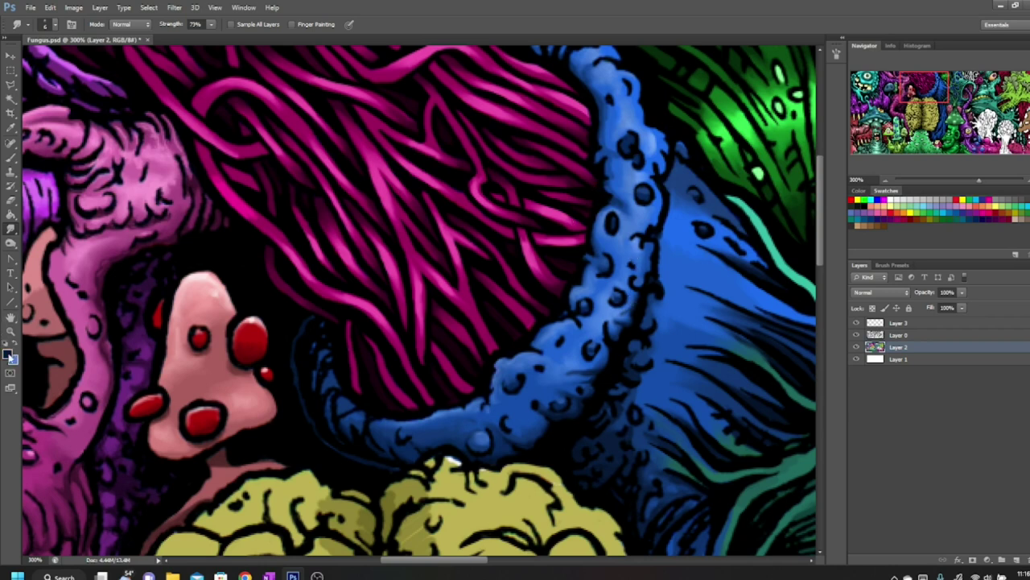
Step: Set the foreground color to blue 114499, shade the bumps of the spotted tentacle with the Brush and blend with the Smudge tool
left_click(12, 351)
left_click_drag(644, 149, 495, 206)
left_click(637, 137)
left_click(596, 160)
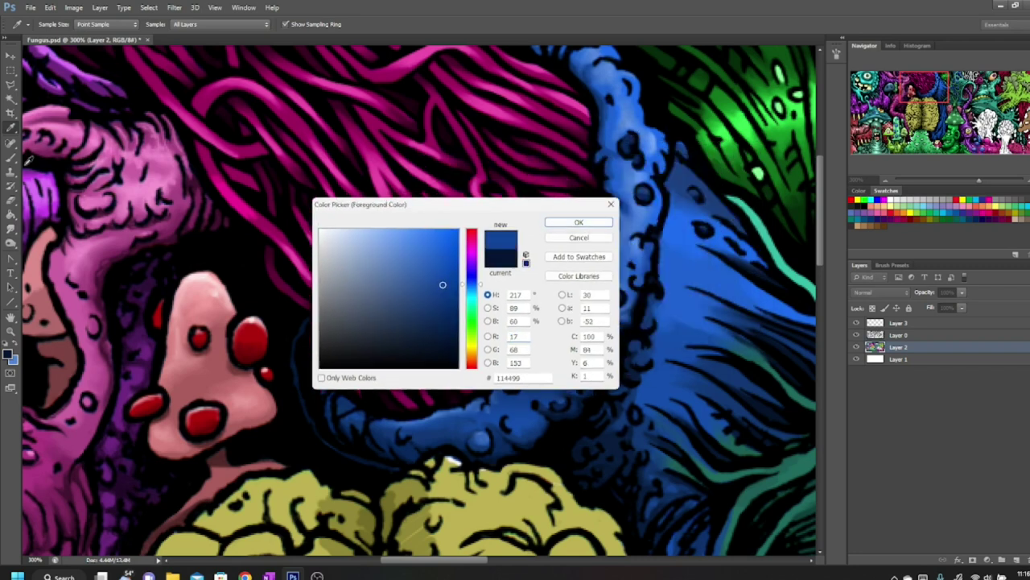
left_click(563, 222)
left_click(12, 160)
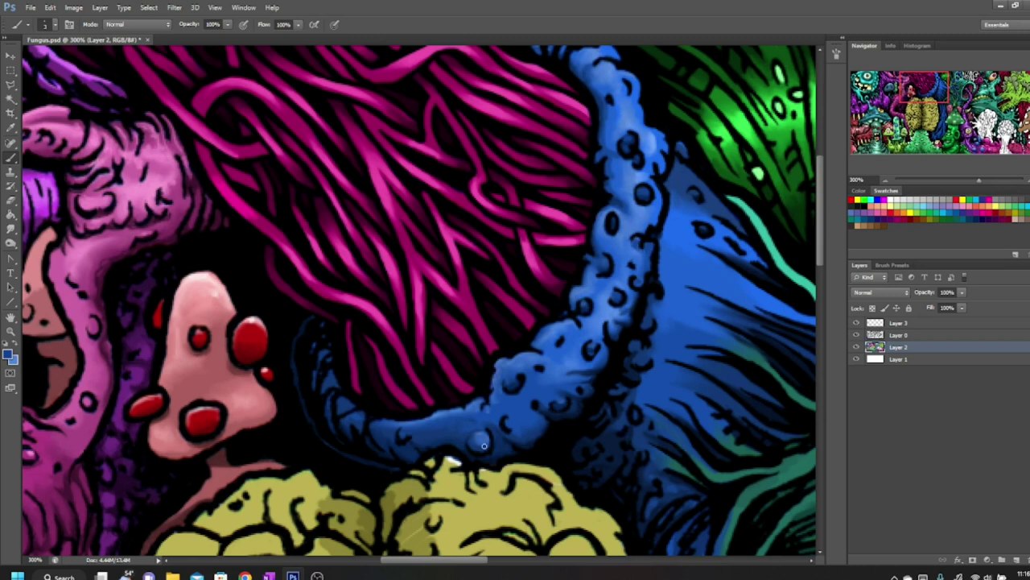
left_click(11, 230)
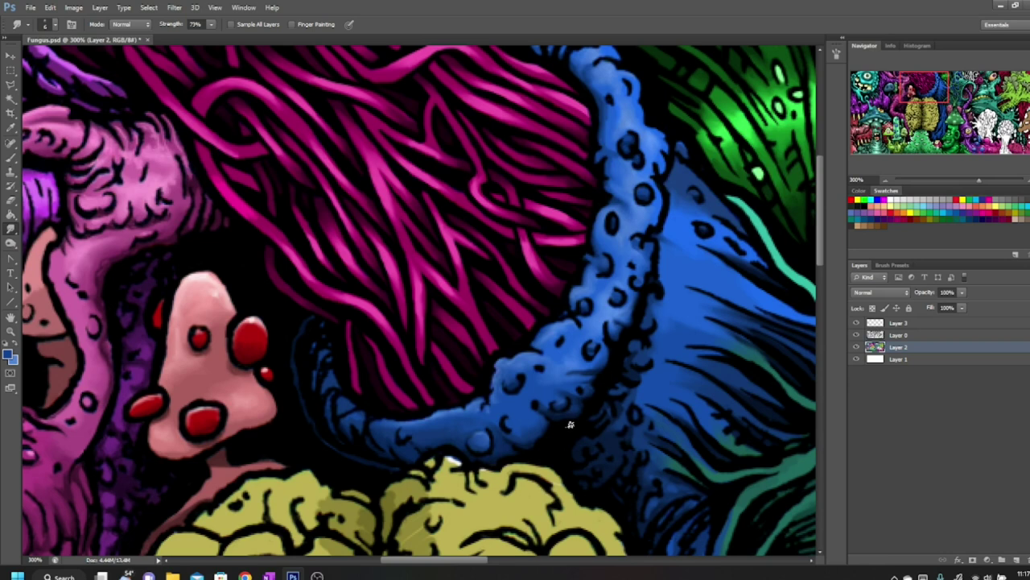
Step: Paint 114499 streaks on the blue ridged form beside the tentacle and blend them with the Smudge tool
left_click(11, 171)
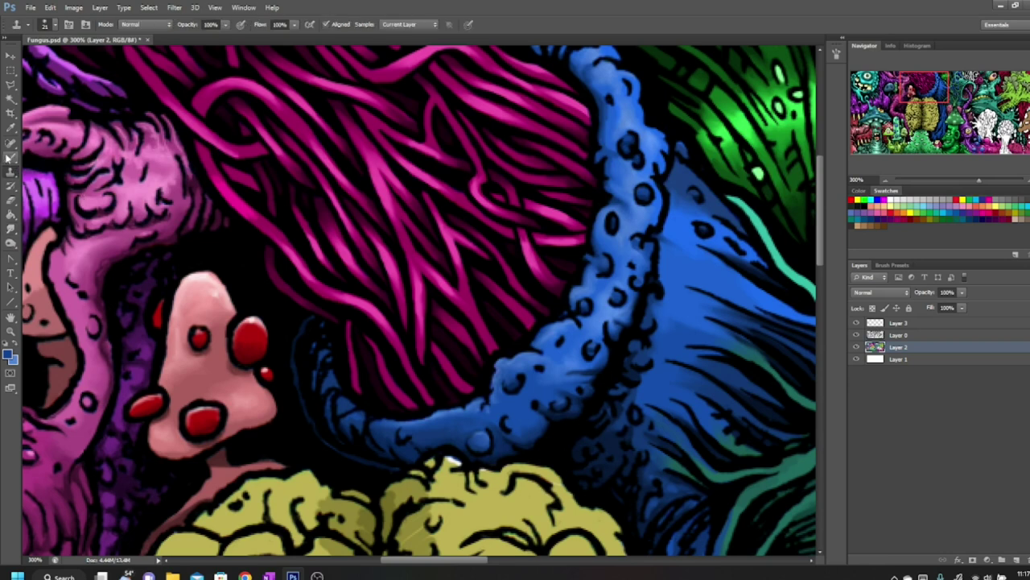
left_click(11, 157)
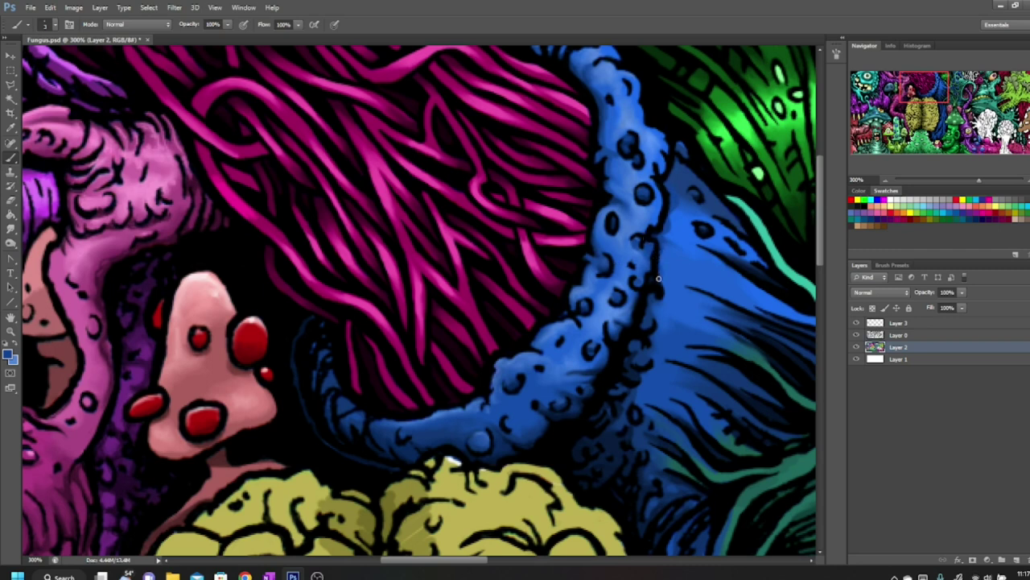
mouse_move(659, 239)
left_mouse_down()
mouse_move(715, 253)
mouse_move(665, 239)
mouse_move(704, 242)
mouse_move(677, 194)
mouse_move(657, 247)
mouse_move(697, 262)
left_mouse_up()
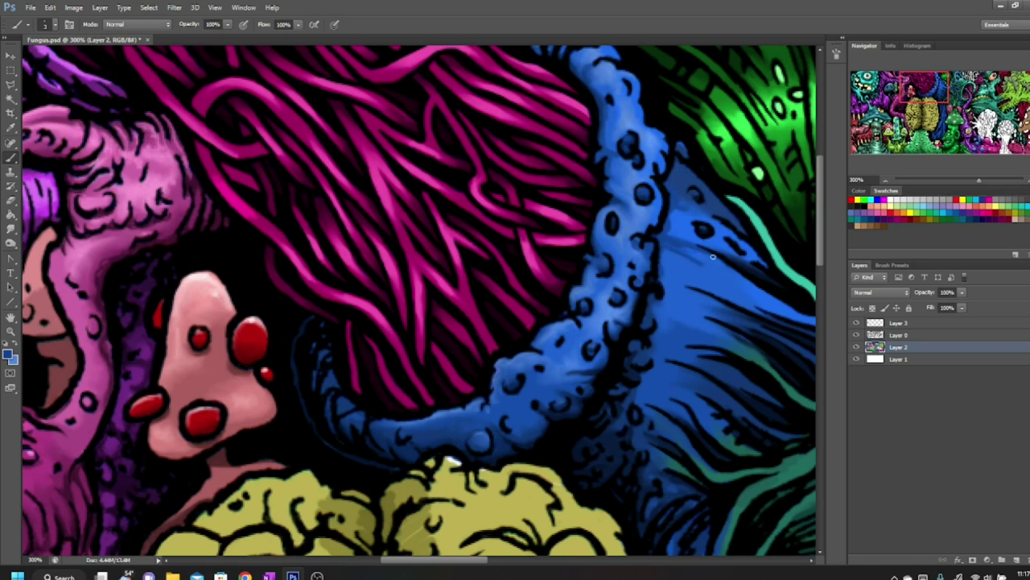
left_click(11, 228)
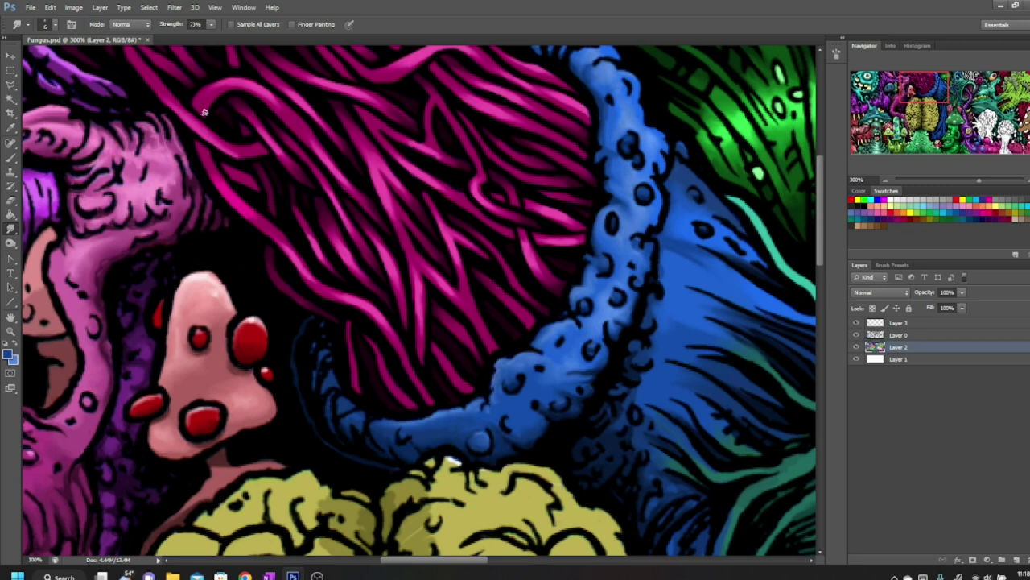
Step: Deepen the streaks across the blue ridged form beside the tentacle with the Brush, using darker blue 0b3478
left_click(11, 158)
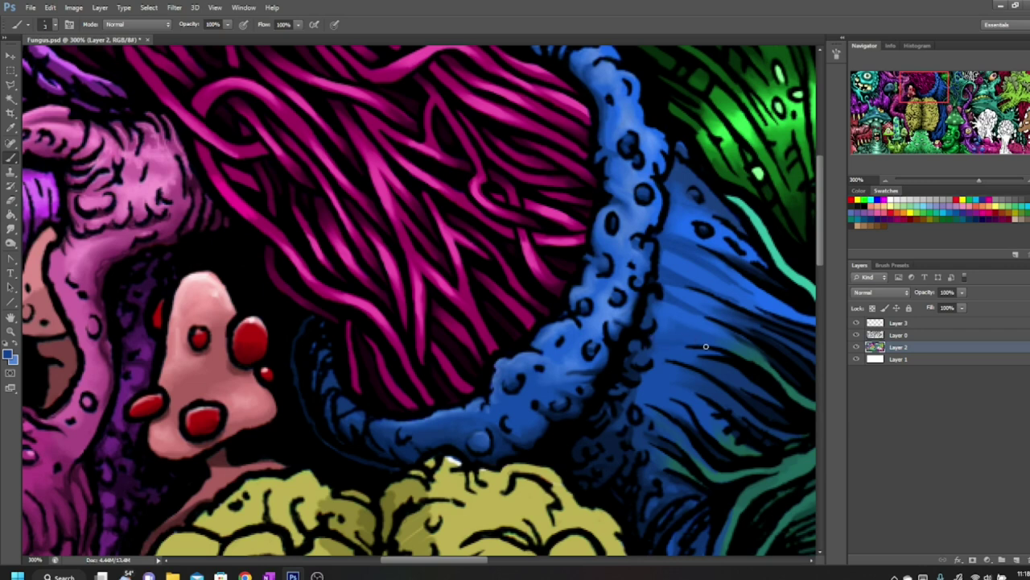
left_click(9, 354)
left_click(443, 297)
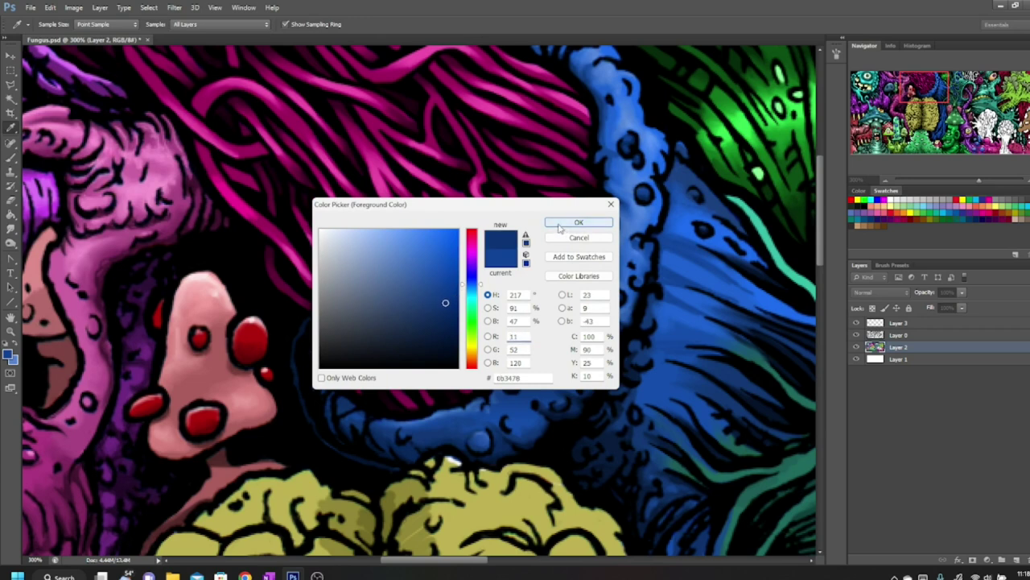
left_click(579, 222)
left_click_drag(669, 348, 696, 349)
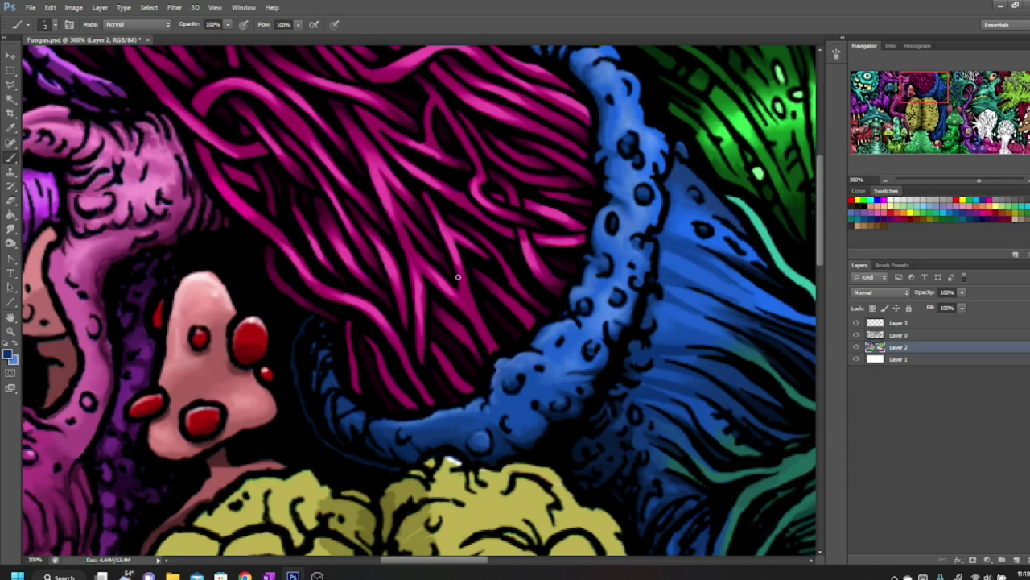
Step: Shade the spotted tentacle's outer edge and the adjoining blue folds with navy 082759, blending with the Smudge tool
left_click(9, 354)
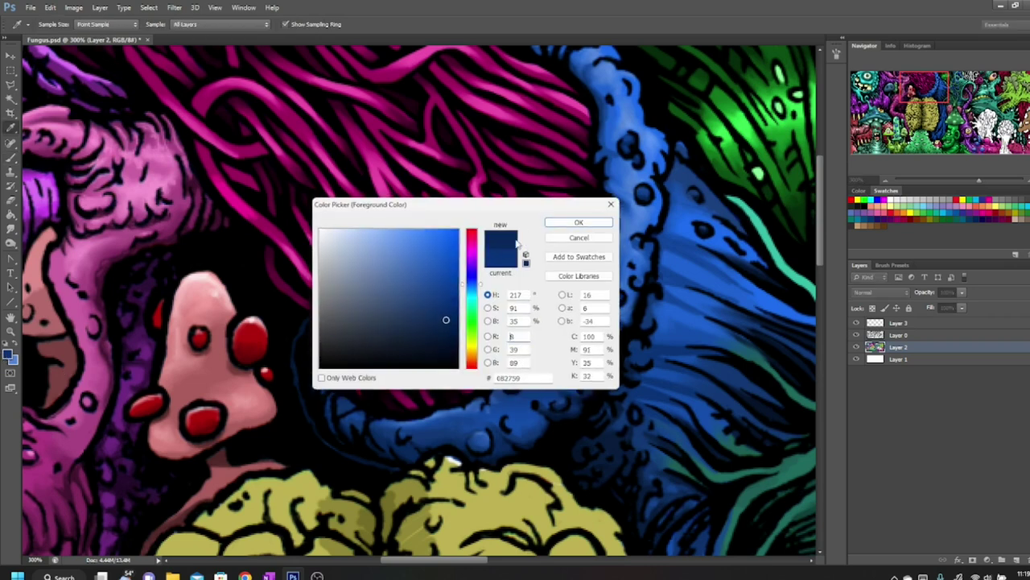
left_click(563, 225)
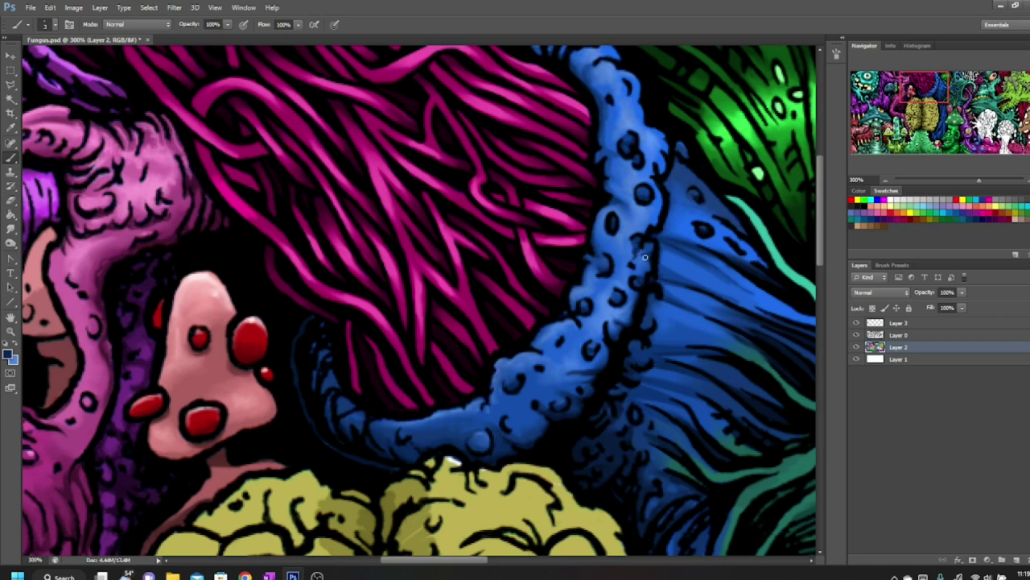
left_click(11, 230)
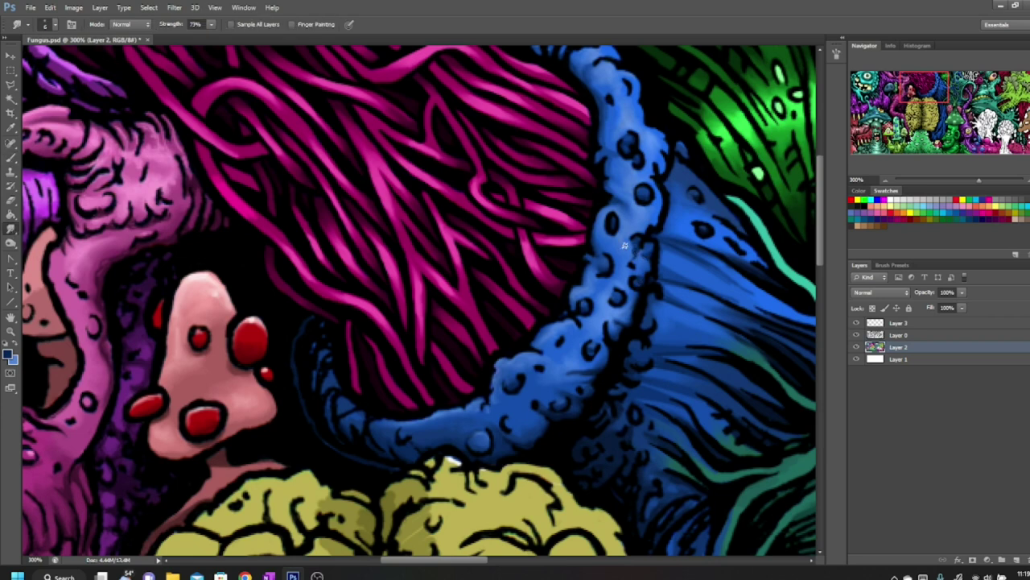
left_click(11, 157)
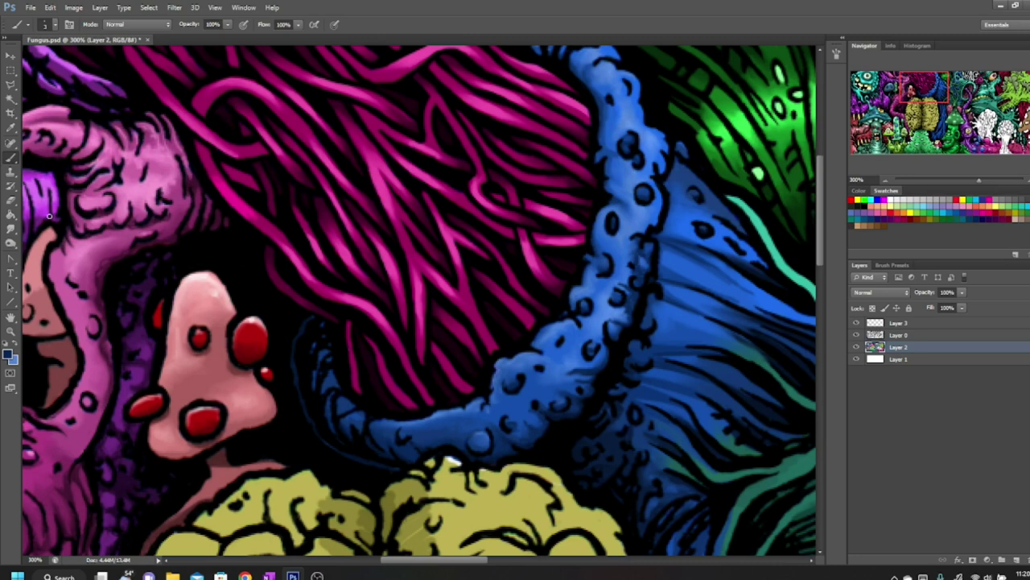
left_click(11, 229)
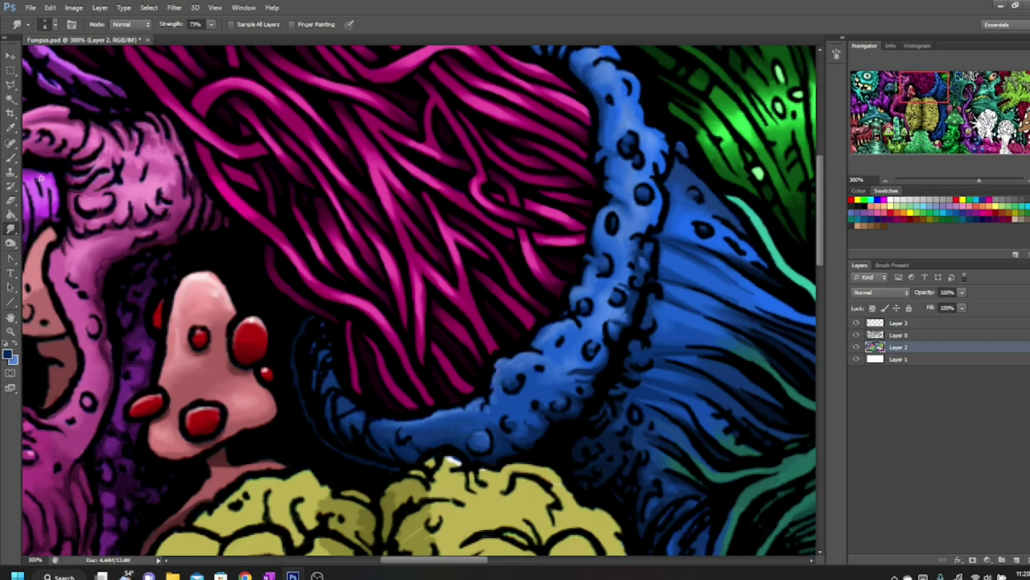
Step: Paint navy shadows around the bumps and tip of the tentacle's upper section, and smudge the shading down to its lower curve
left_click(10, 159)
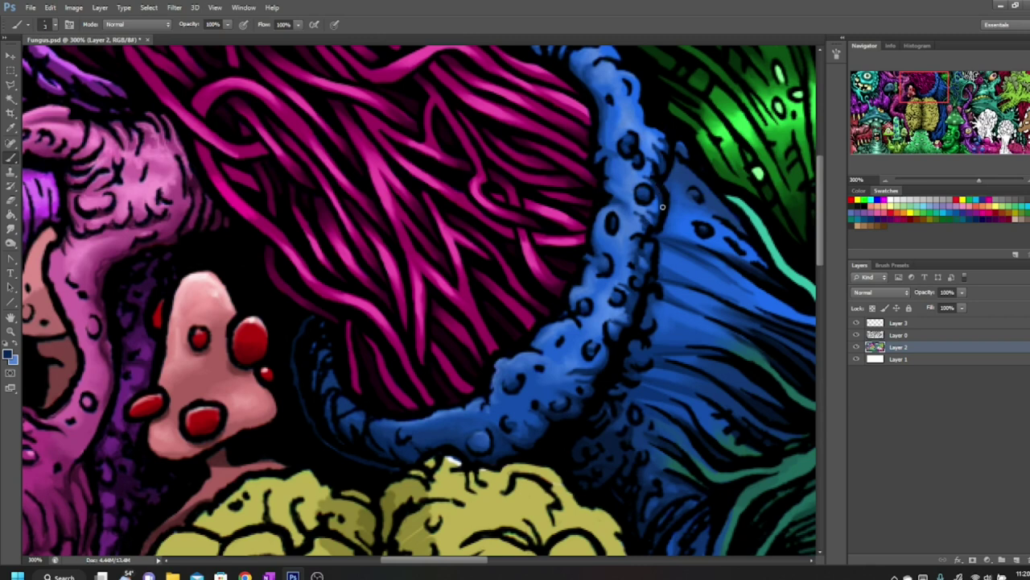
left_click(10, 228)
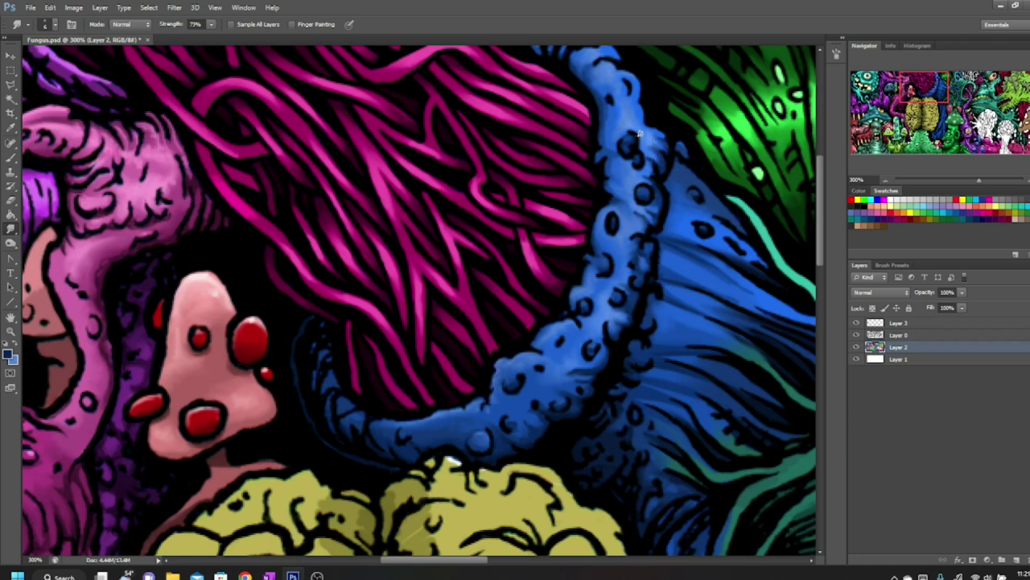
key("b")
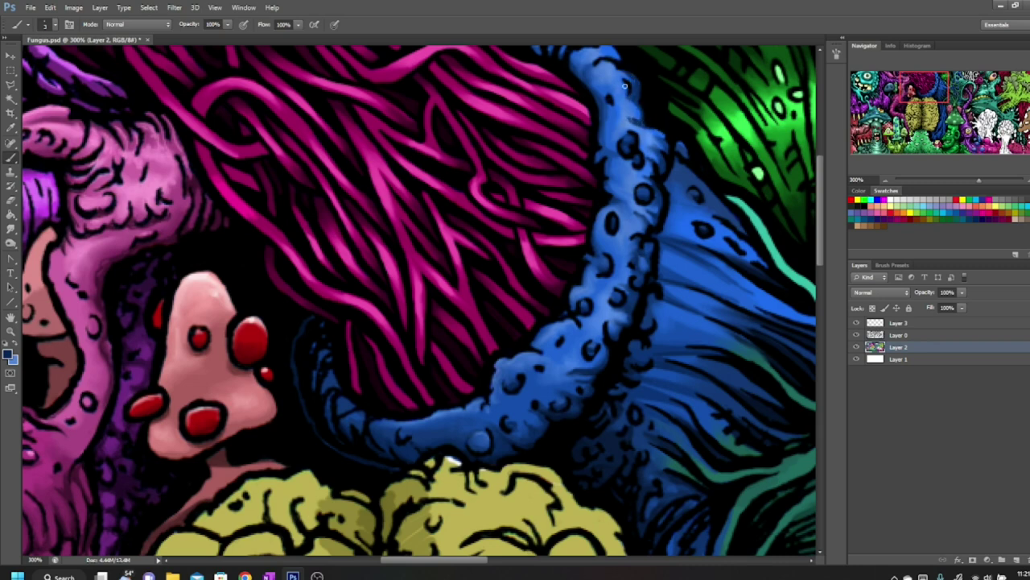
left_click_drag(609, 58, 616, 50)
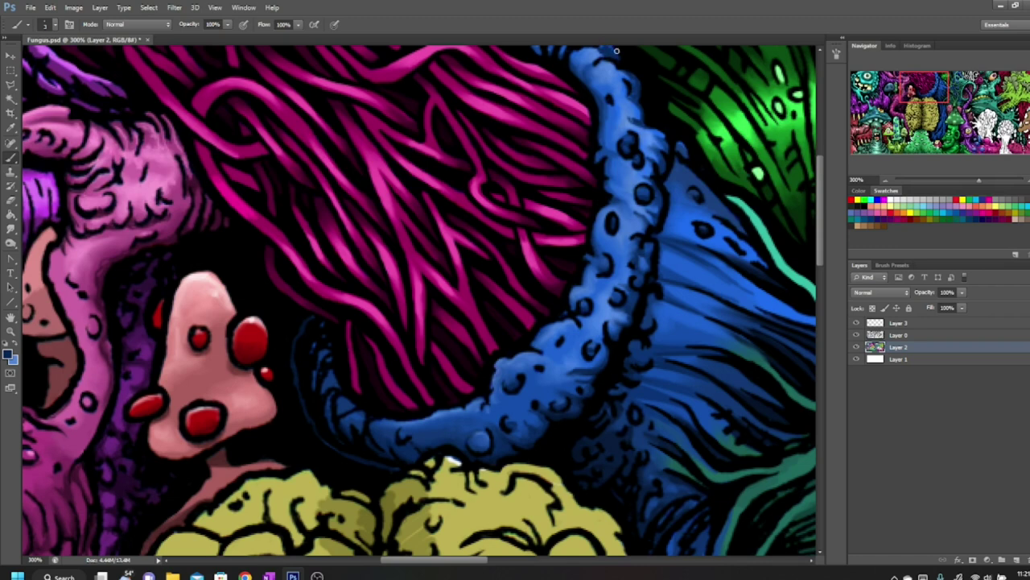
left_click(10, 229)
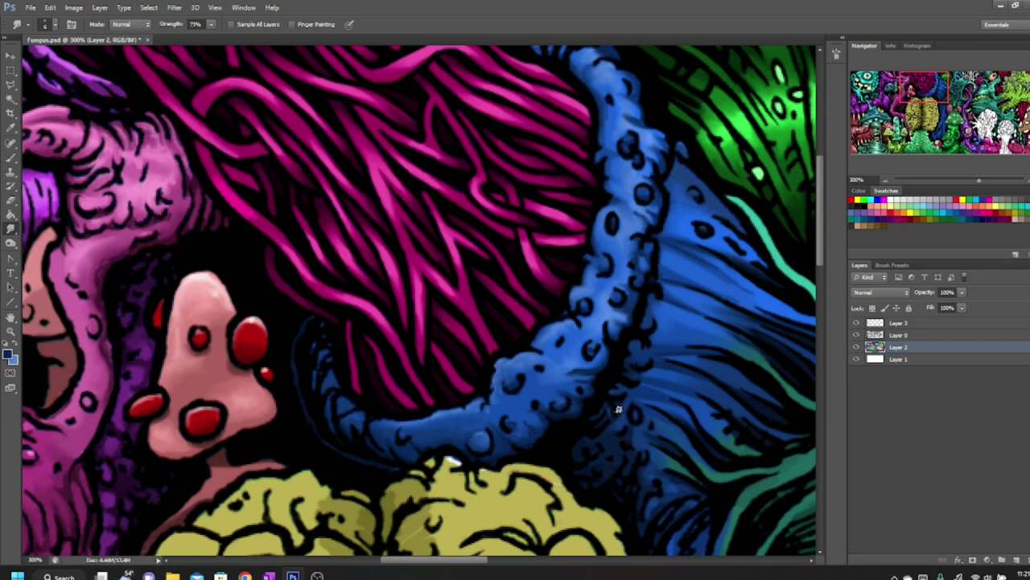
mouse_move(520, 438)
left_mouse_down()
mouse_move(495, 435)
mouse_move(495, 452)
mouse_move(469, 459)
left_mouse_up()
Step: Brush light blue highlights along the top of the tentacle's lower curve and soften them with the Smudge tool
key("x")
left_click(10, 154)
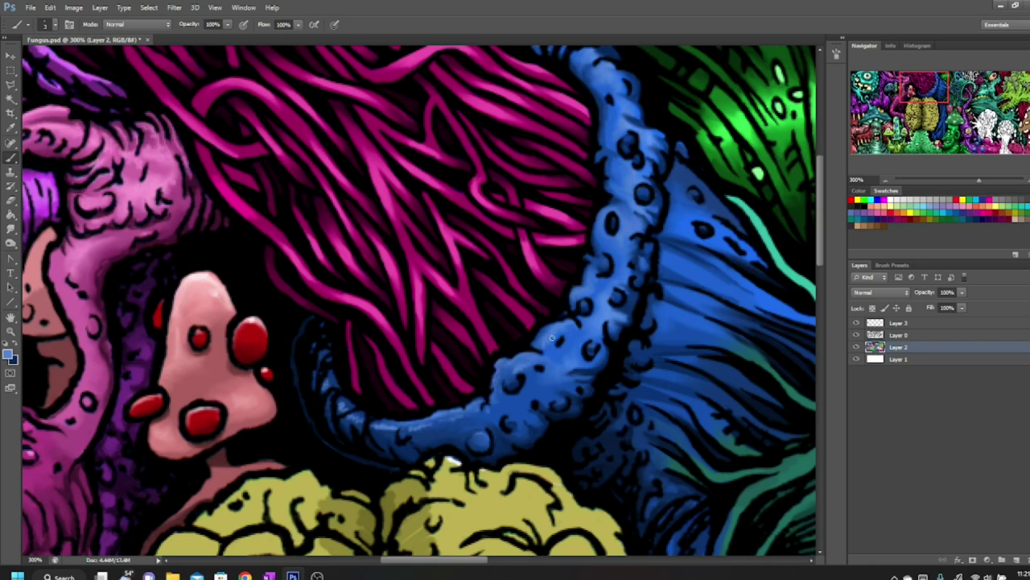
left_click(11, 229)
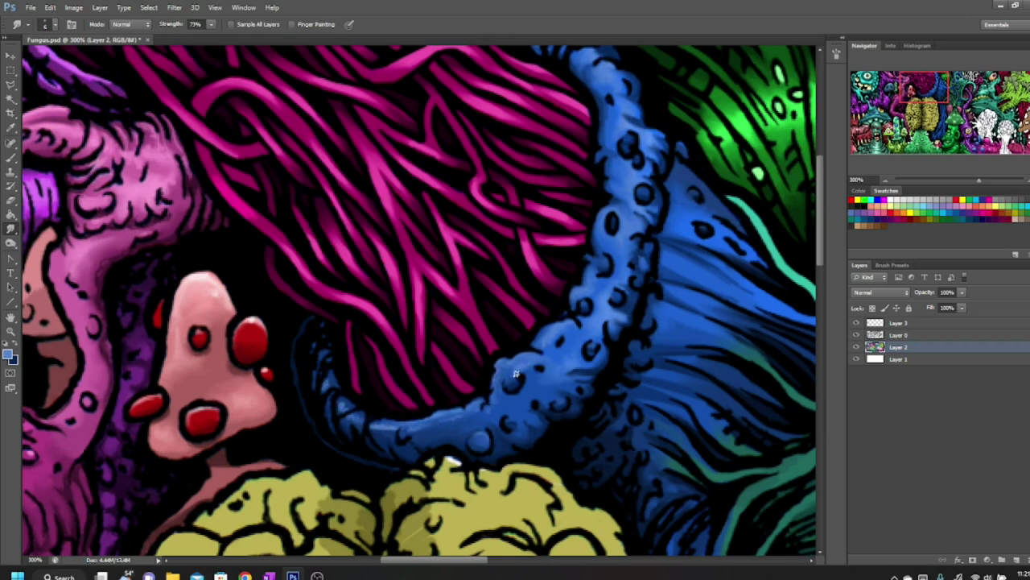
Step: Brush navy shadows around the bumps on the blue tentacle's lower curve and blend them with the Smudge tool
left_click(16, 350)
left_click(10, 158)
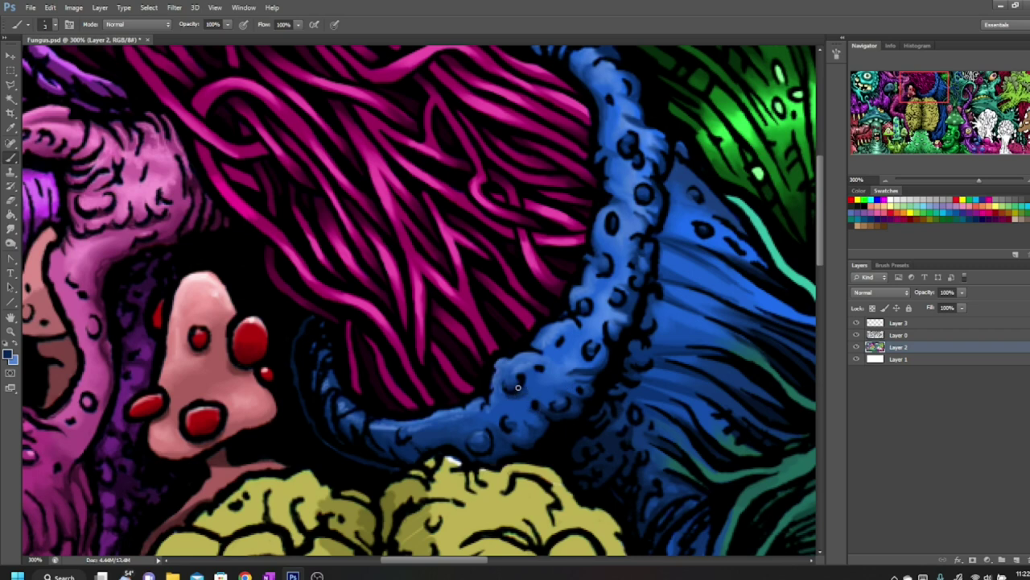
left_click(16, 350)
left_click(10, 228)
mouse_move(518, 422)
left_mouse_down()
mouse_move(484, 446)
mouse_move(467, 440)
mouse_move(478, 439)
left_mouse_up()
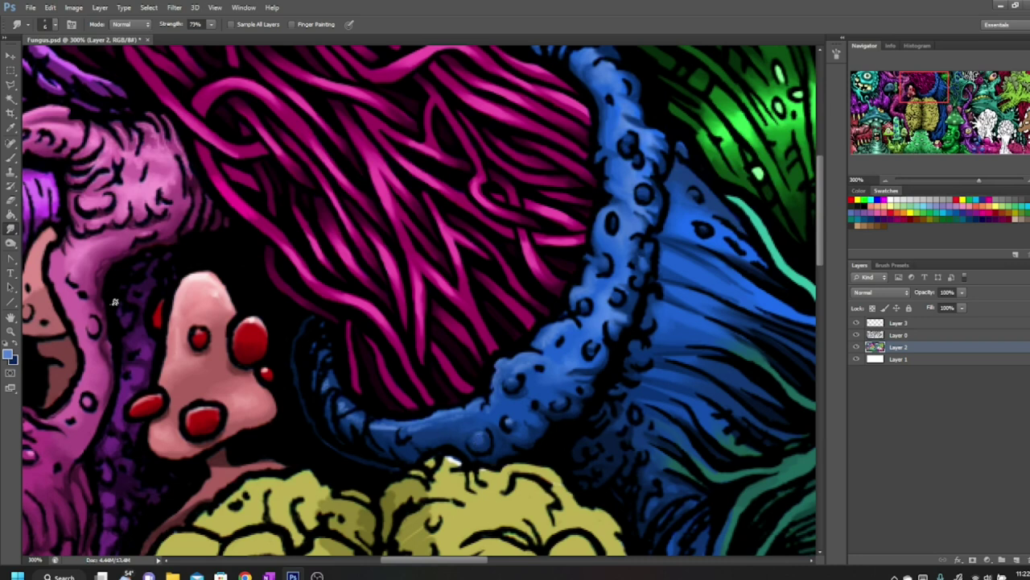
Step: Touch up the bumps along the tentacle's middle section with light blue and navy brushwork, blending with the Smudge tool
left_click(10, 157)
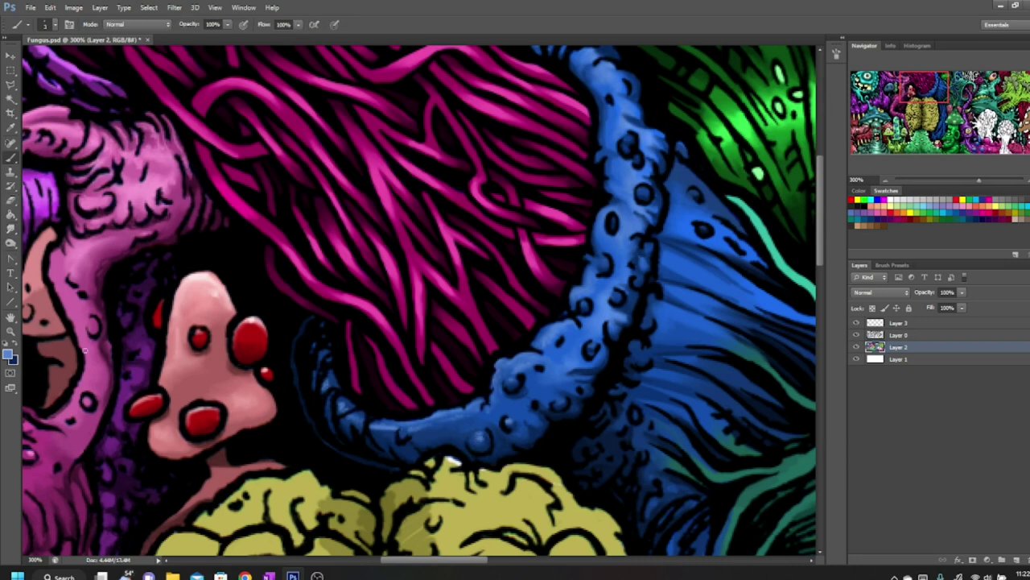
left_click(16, 348)
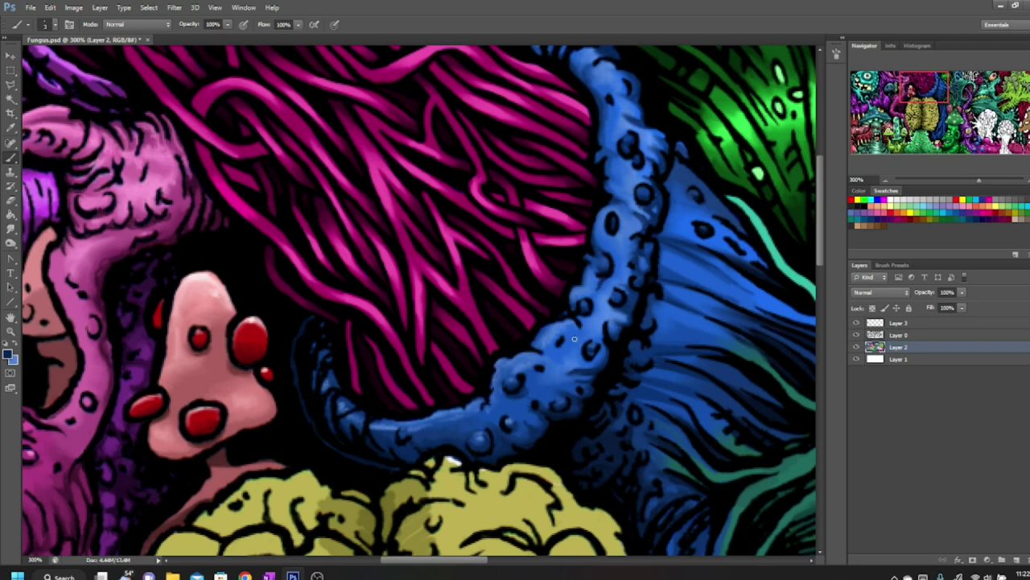
left_click(11, 229)
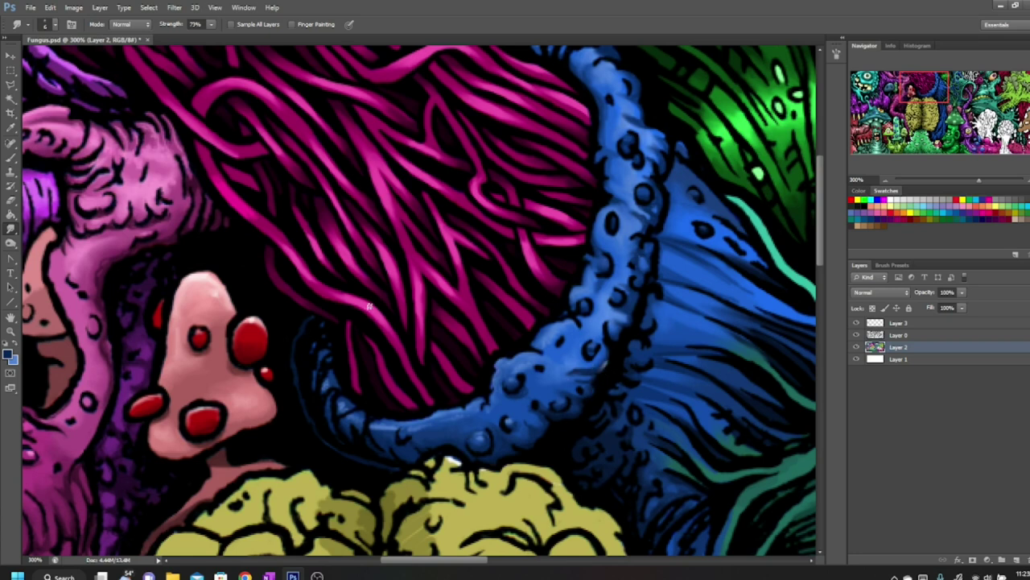
left_click(11, 158)
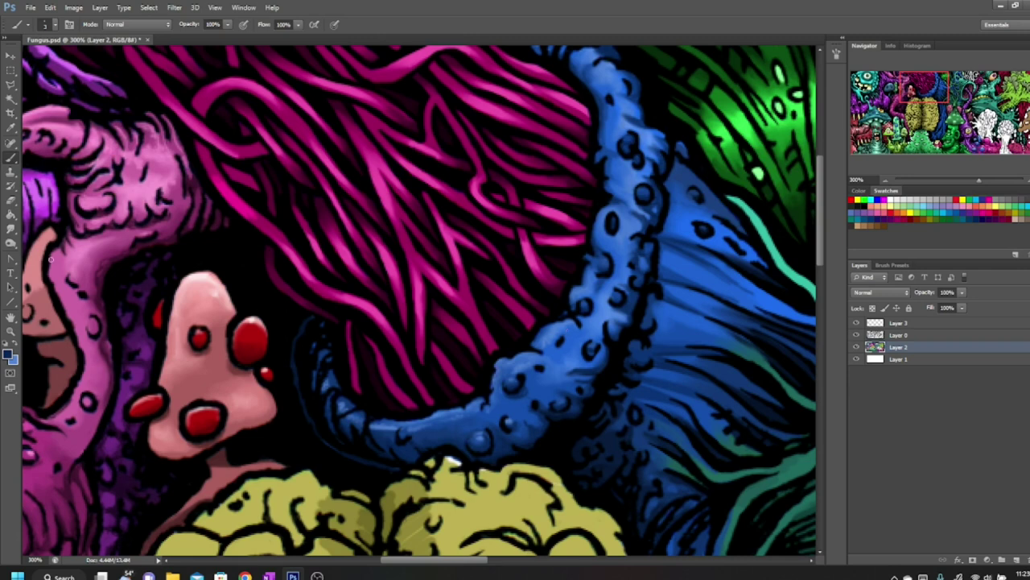
left_click(16, 234)
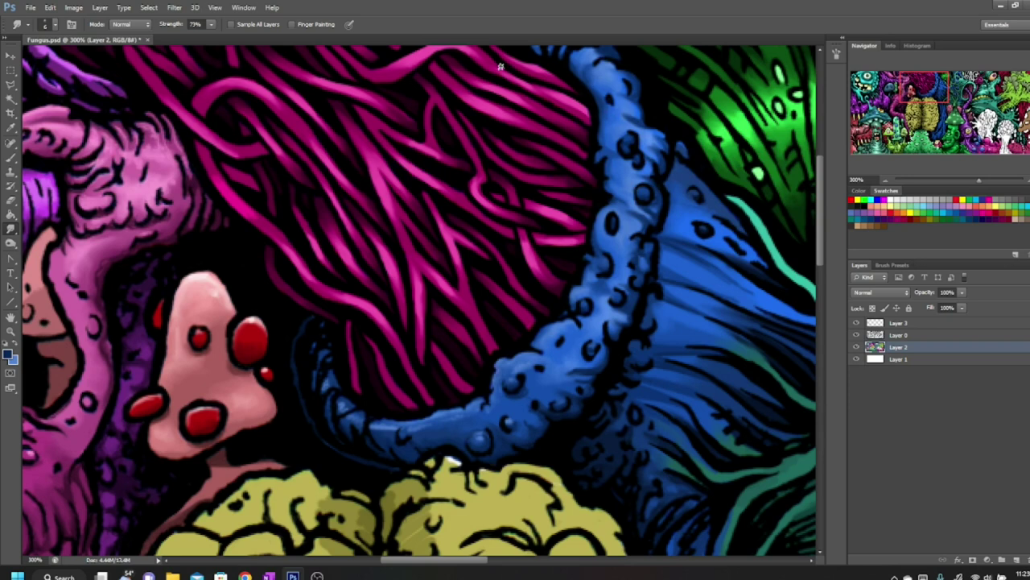
Step: Brush light blue highlights along the ridges and upper spotted part of the blue folds beside the tentacle
left_click(11, 155)
left_click_drag(927, 95, 934, 95)
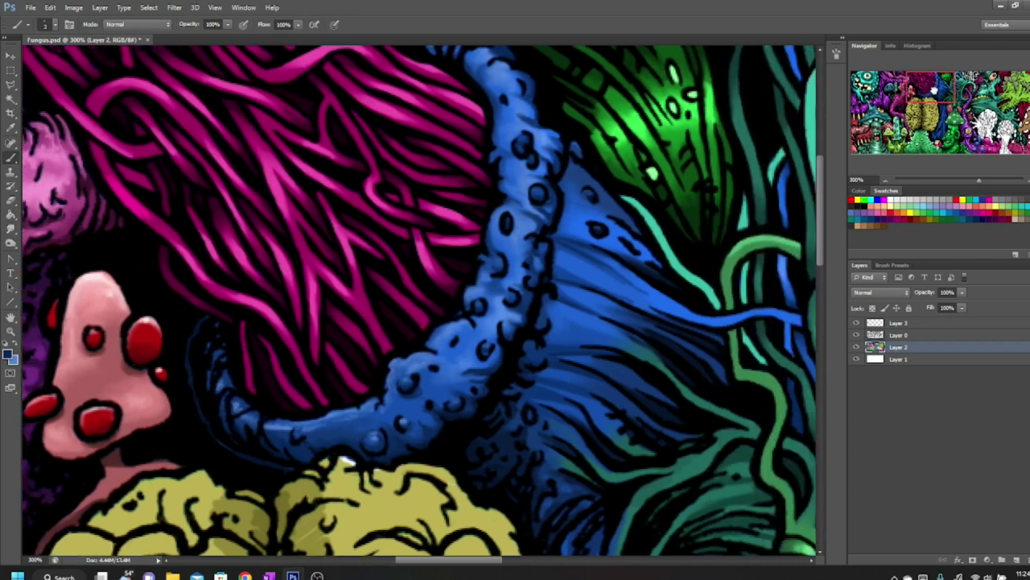
left_click(18, 344)
mouse_move(597, 312)
left_mouse_down()
mouse_move(633, 299)
mouse_move(578, 257)
left_mouse_up()
left_click_drag(633, 289, 606, 273)
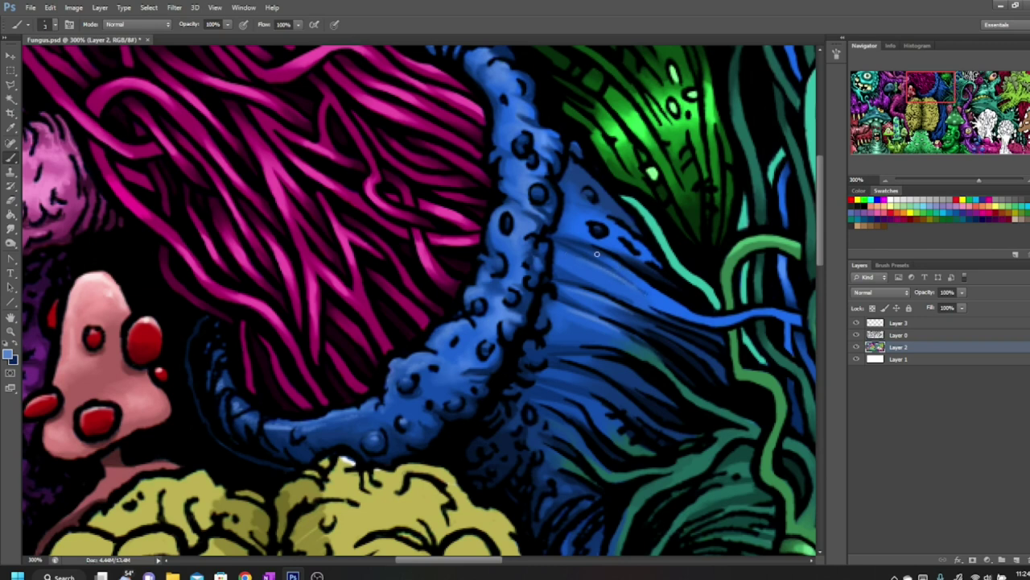
left_click_drag(580, 211, 617, 232)
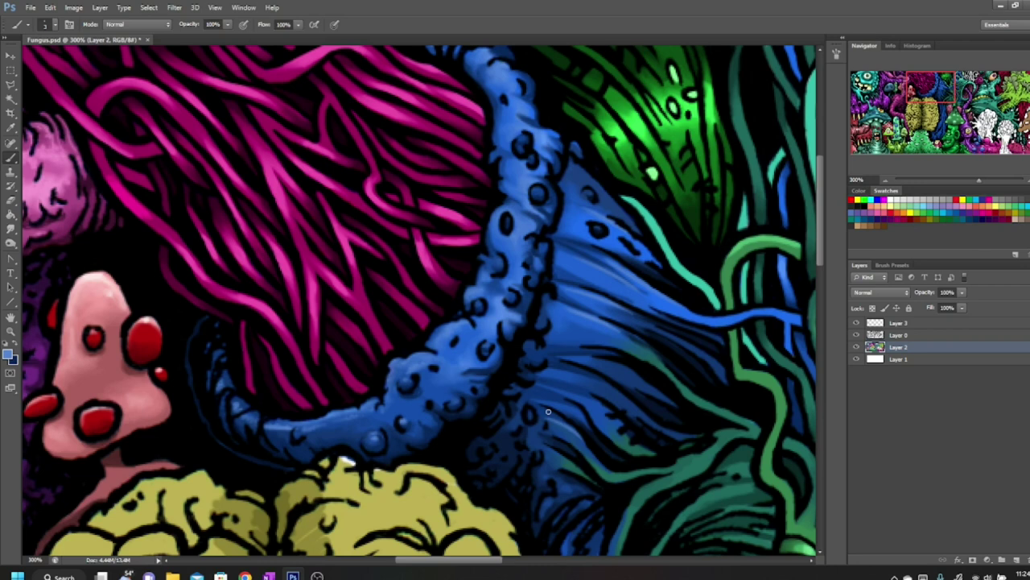
Step: Paint light blue highlights along the edges of the teal strands below the blue folds
mouse_move(925, 102)
left_mouse_down()
mouse_move(937, 89)
mouse_move(924, 100)
left_mouse_up()
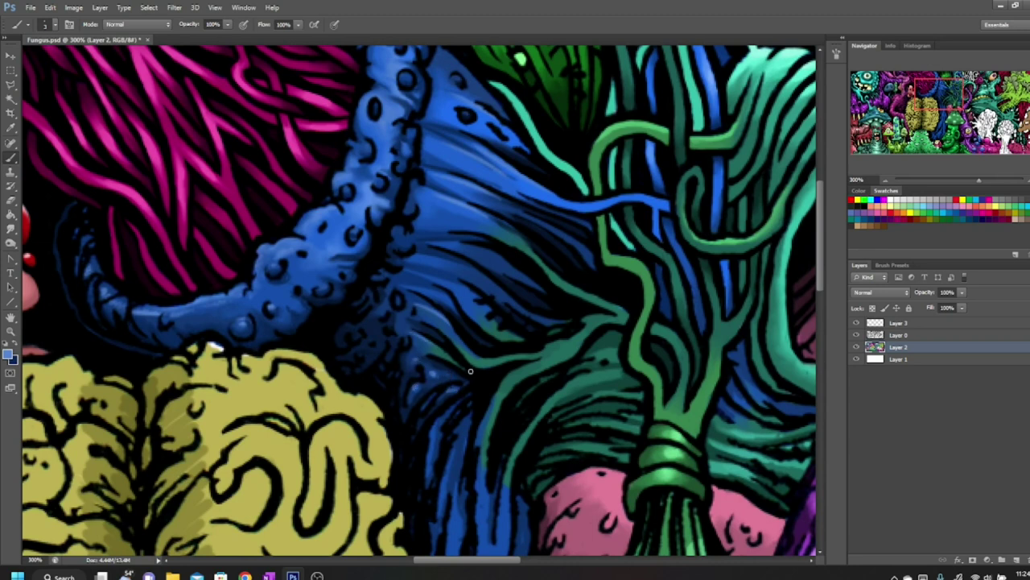
mouse_move(488, 359)
left_mouse_down()
mouse_move(539, 354)
mouse_move(583, 328)
left_mouse_up()
left_click_drag(562, 281, 606, 300)
Step: Choose a light green based on the winding vine's colour and brush highlights onto the vine's bend and upper arch
left_click(11, 356)
left_click(643, 263)
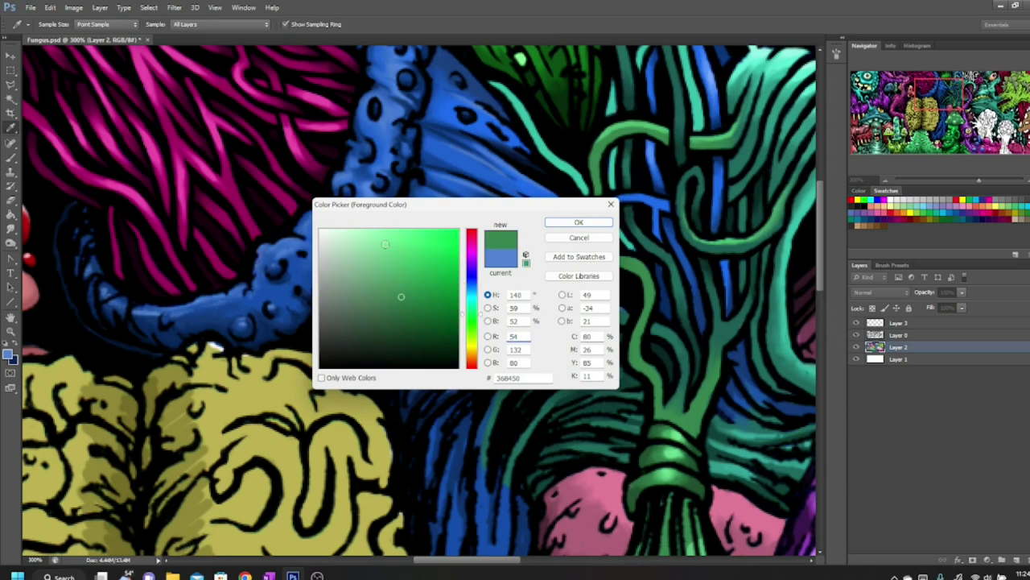
left_click(579, 222)
left_click_drag(640, 274, 647, 294)
left_click_drag(627, 125, 613, 130)
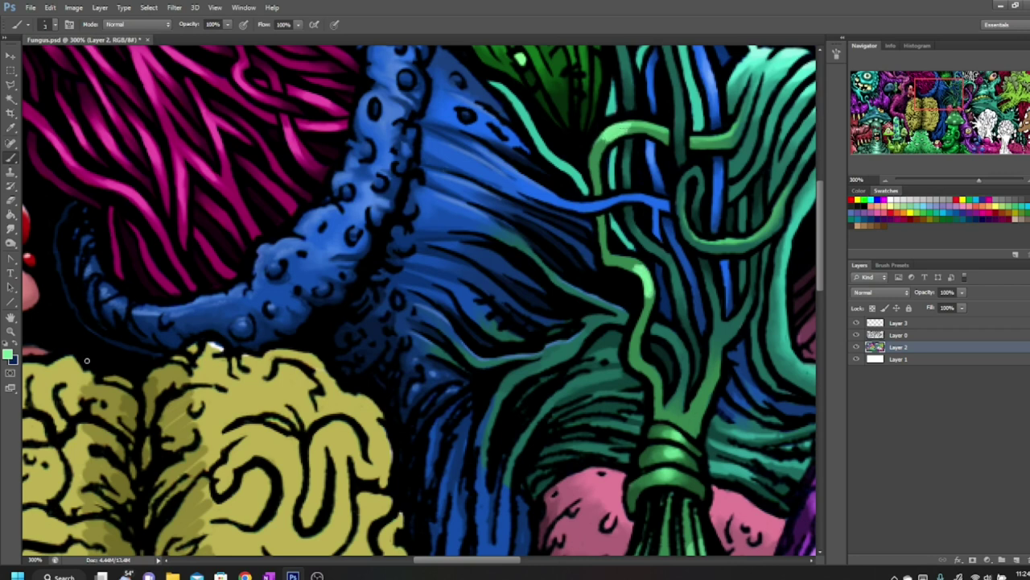
Step: Choose a dark green based on the vine's colour and shade the vine where the blue strand crosses it
left_click(10, 353)
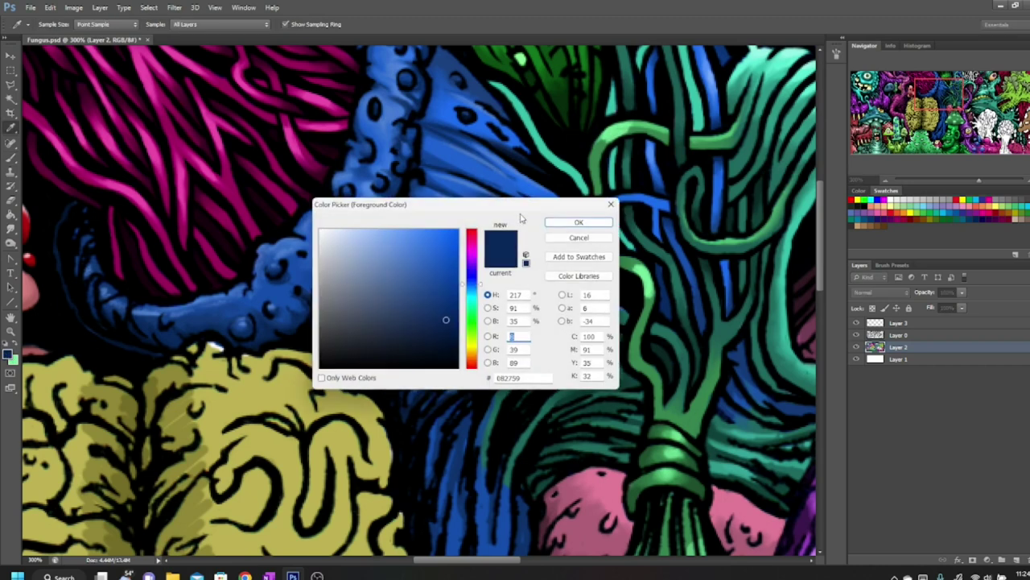
left_click_drag(521, 205, 458, 243)
left_click(606, 215)
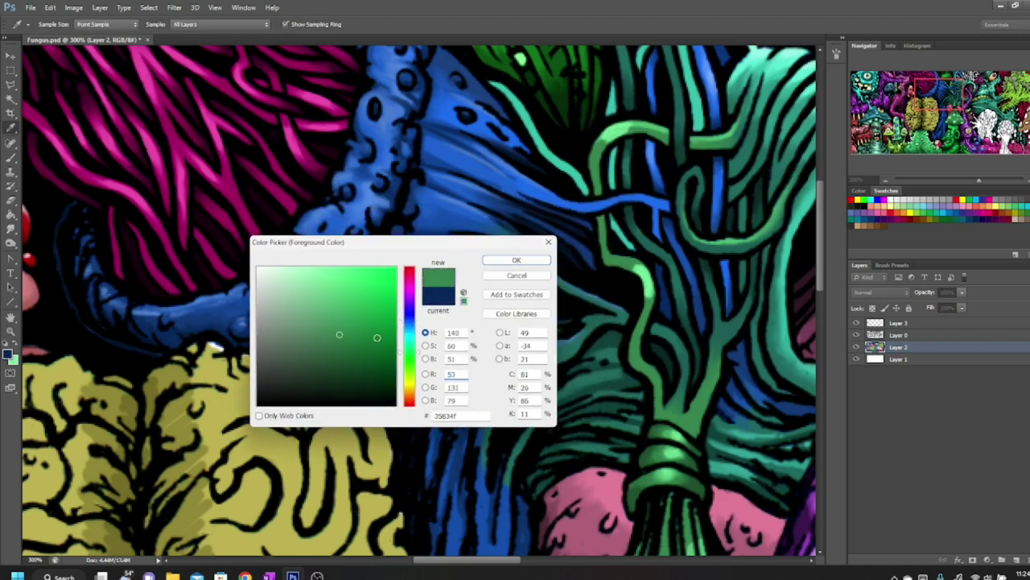
left_click(515, 260)
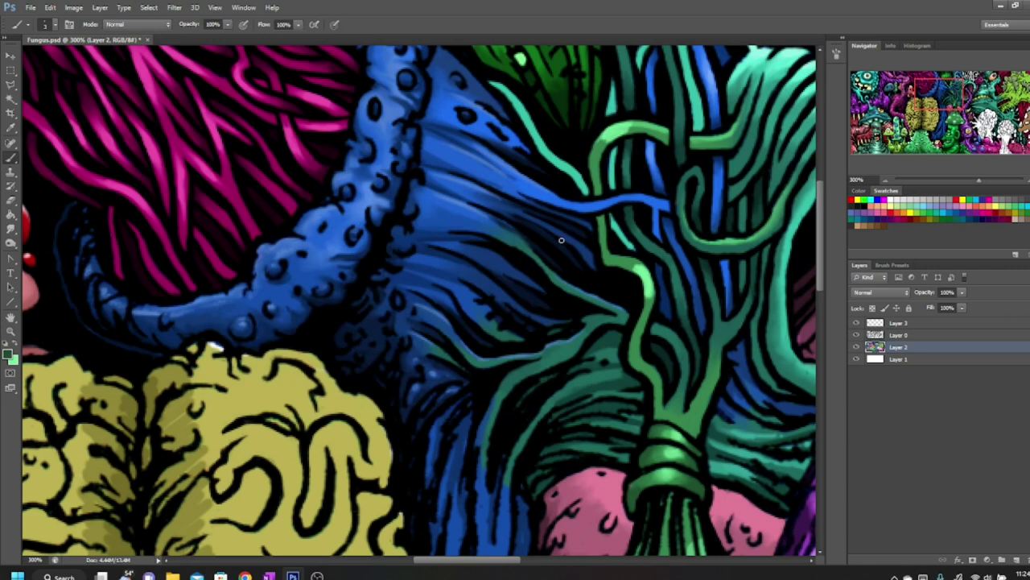
mouse_move(598, 217)
left_mouse_down()
mouse_move(600, 240)
mouse_move(595, 186)
left_mouse_up()
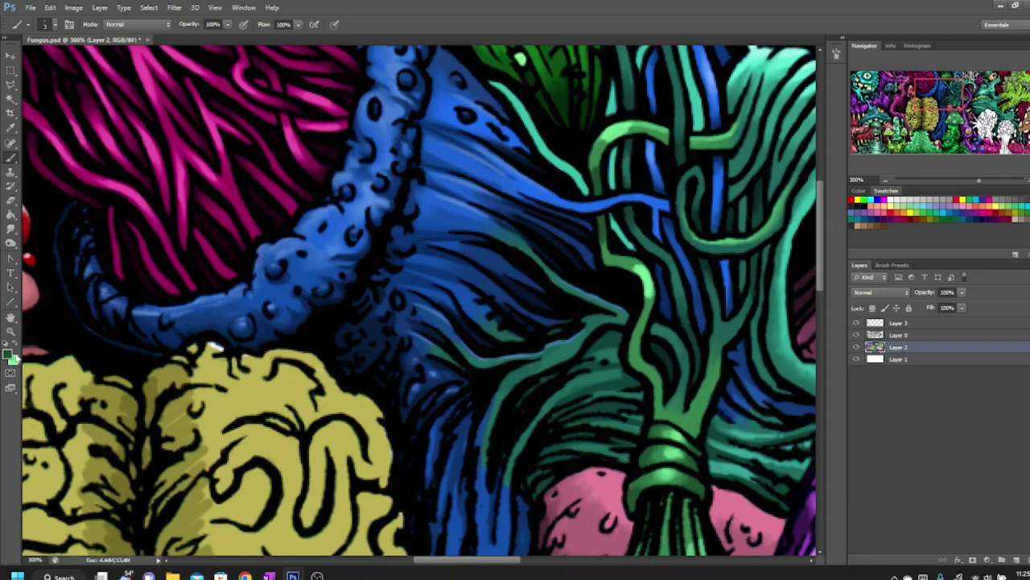
Step: Deepen the vine's shading with darker green 153420 and blend its shadows and highlights with the Smudge tool
left_click(11, 355)
left_click(338, 378)
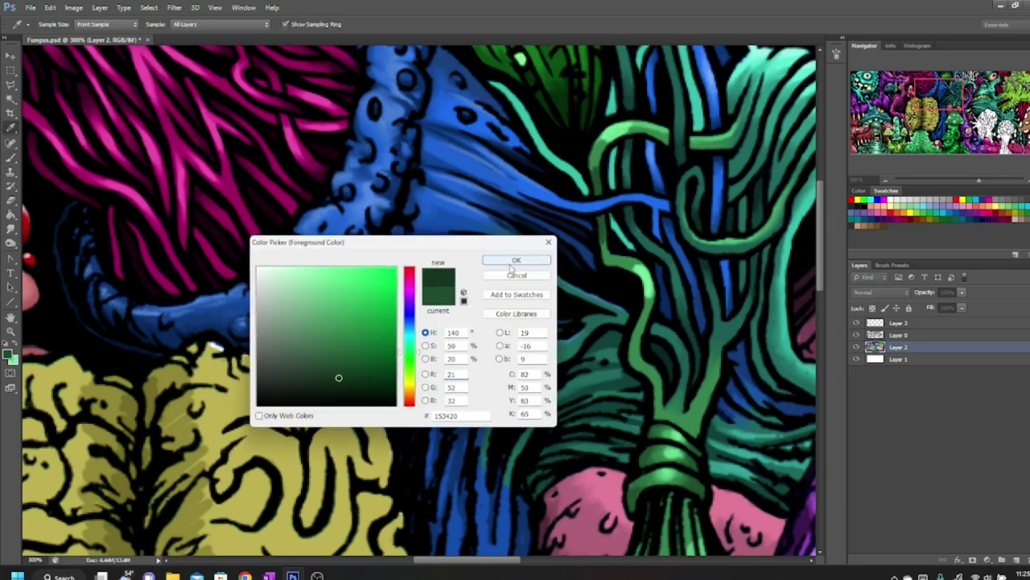
left_click(510, 263)
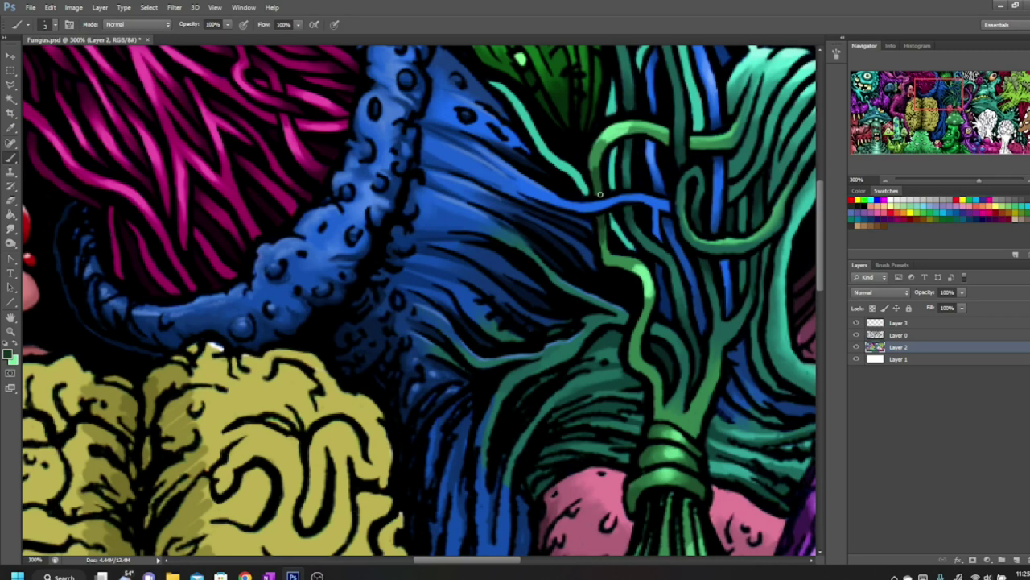
left_click(11, 229)
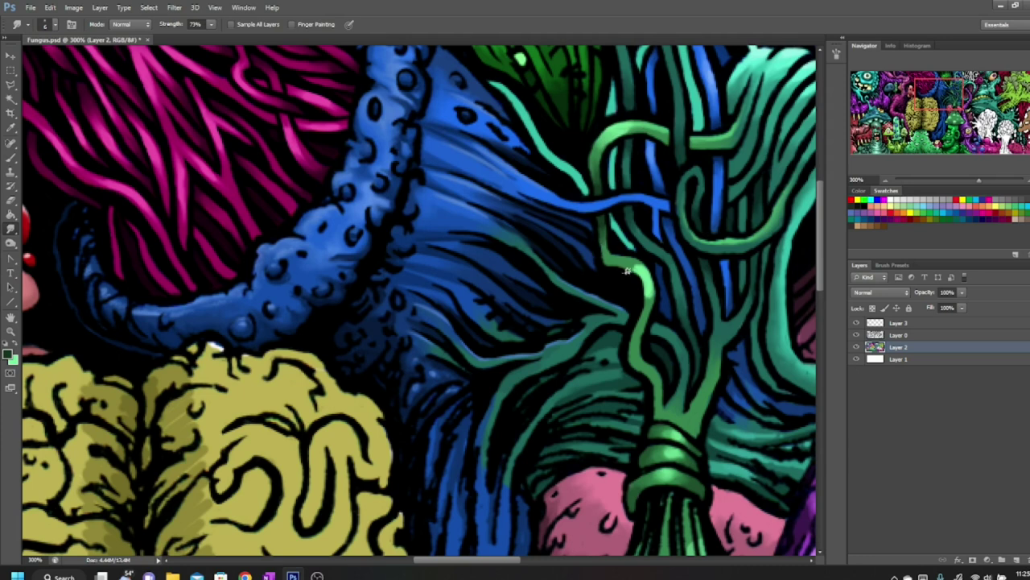
left_click_drag(652, 299, 646, 312)
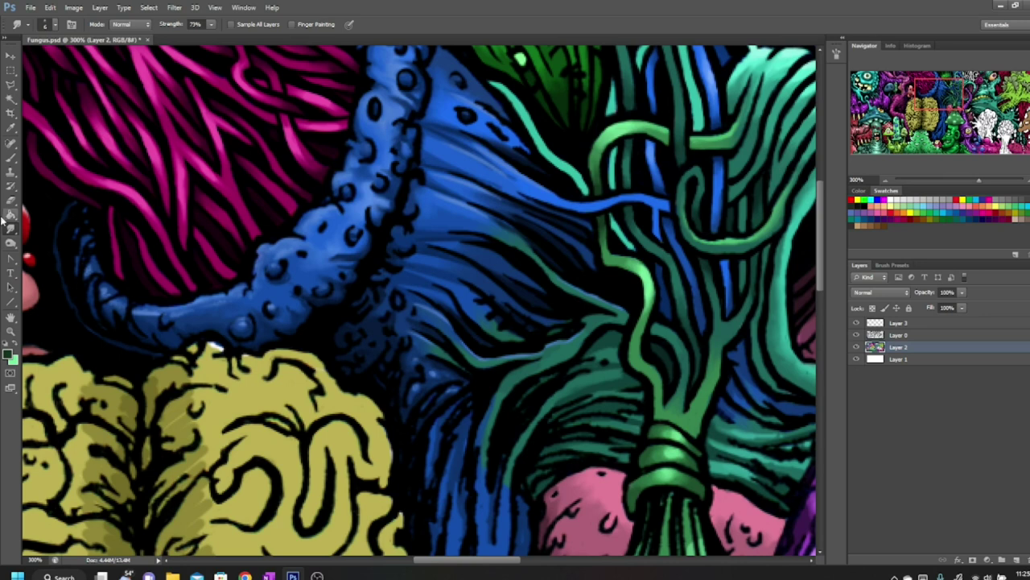
Step: Brush light green highlights along the hooked vine's lower curve and curled tip, softening them with the Smudge tool
left_click(10, 157)
left_click_drag(944, 97, 953, 101)
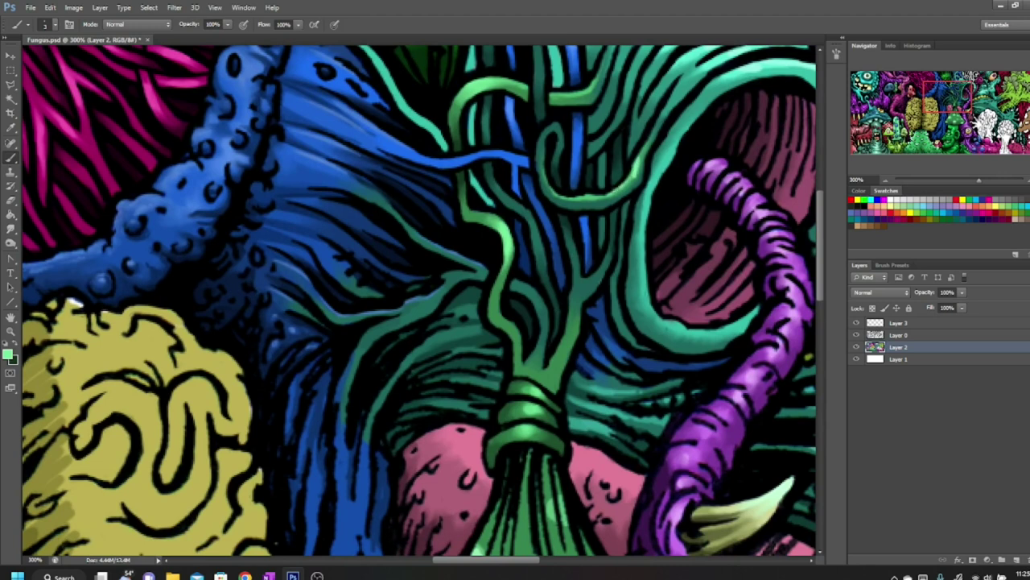
mouse_move(644, 148)
left_mouse_down()
mouse_move(611, 195)
mouse_move(584, 200)
left_mouse_up()
left_click(10, 229)
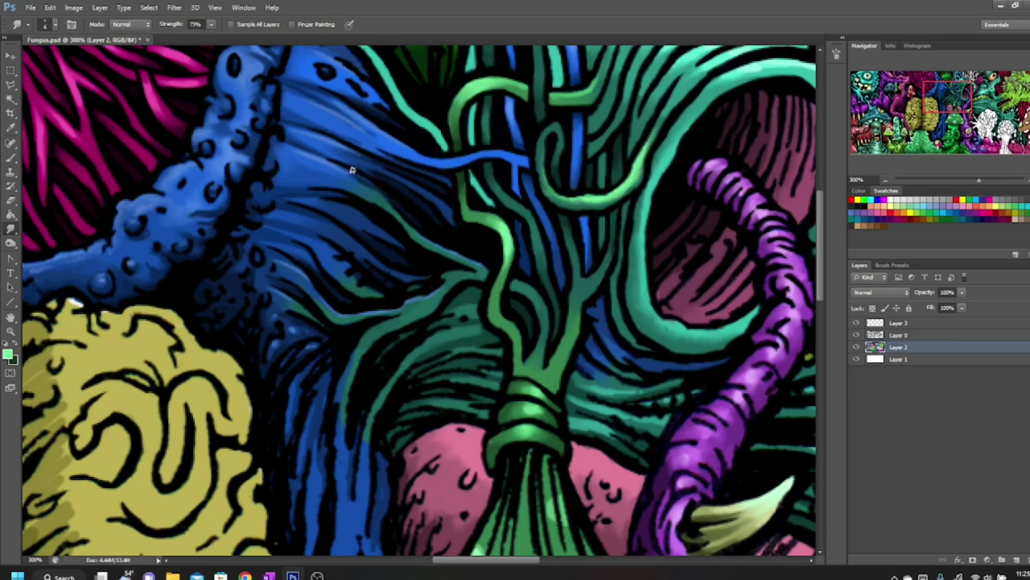
left_click(12, 157)
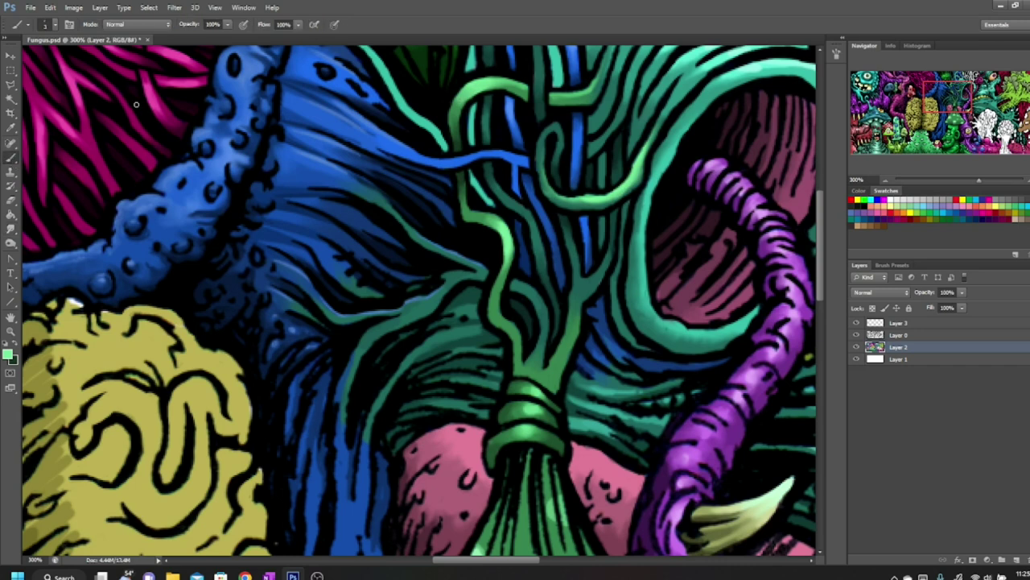
left_click_drag(547, 125, 552, 131)
left_click(11, 229)
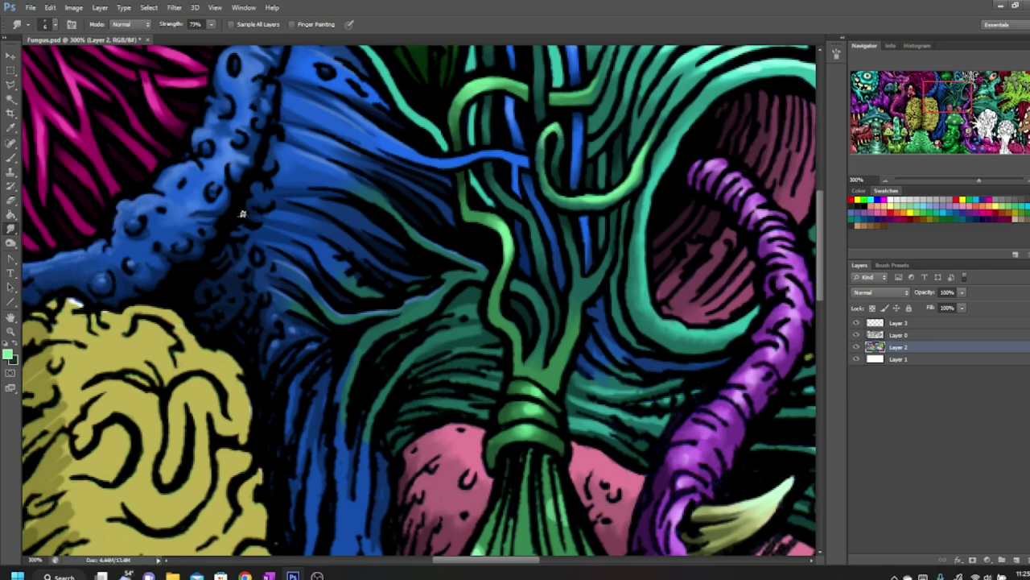
Step: Set the foreground to very dark green 0a1a0f, shade the green vines with the Brush, and smudge the shading
left_click(11, 157)
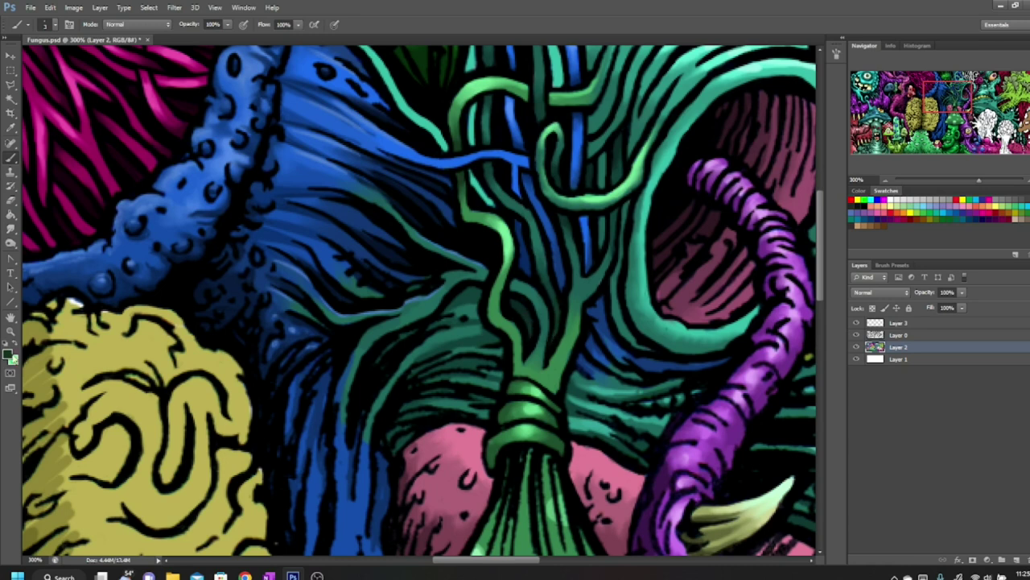
left_click(10, 354)
left_click(343, 392)
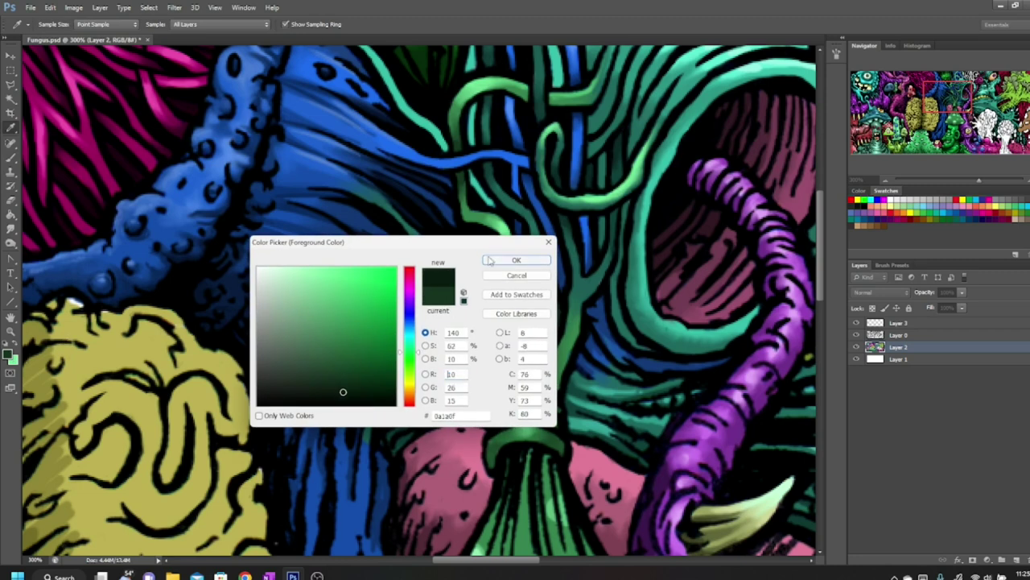
left_click(516, 260)
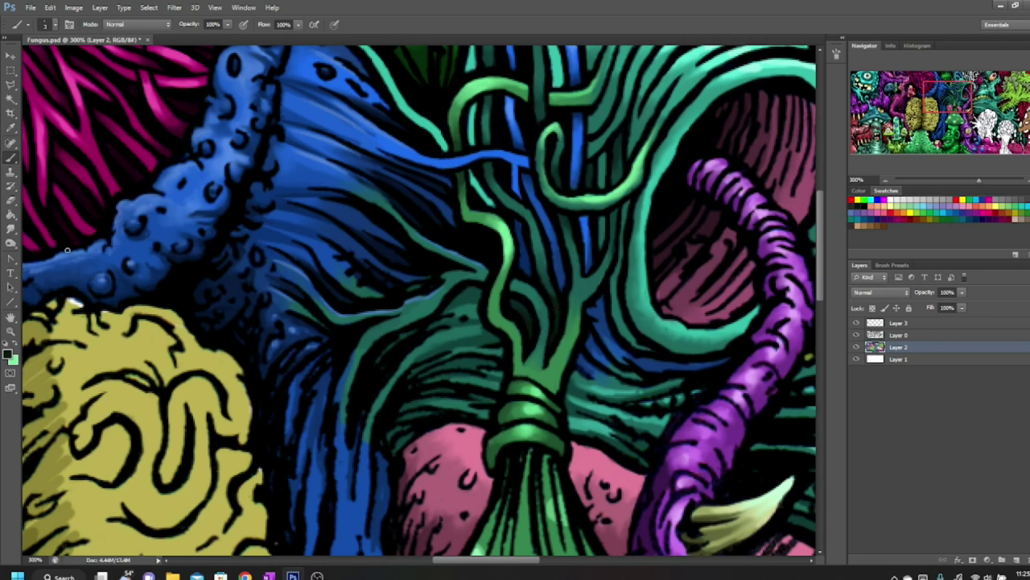
left_click(10, 230)
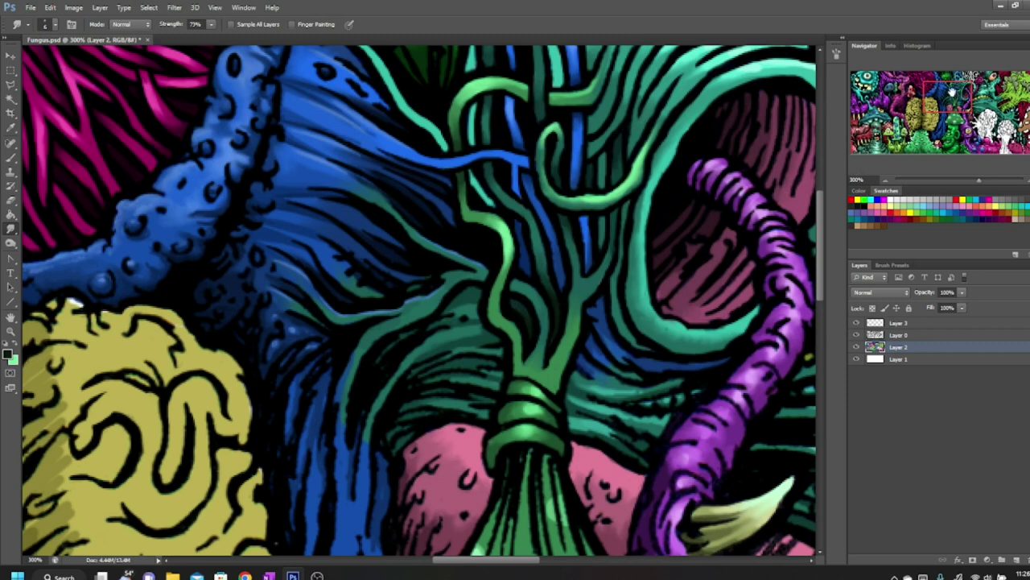
Step: Paint very dark green shadows between the teal folds and stems beside the round opening, and blend them with the Smudge tool
left_click_drag(952, 93, 956, 90)
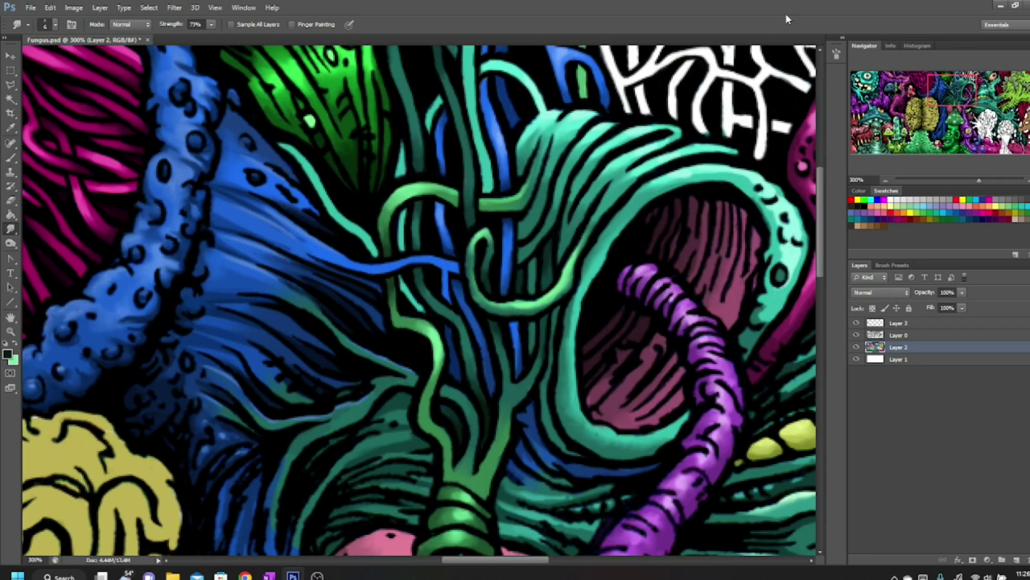
left_click(9, 156)
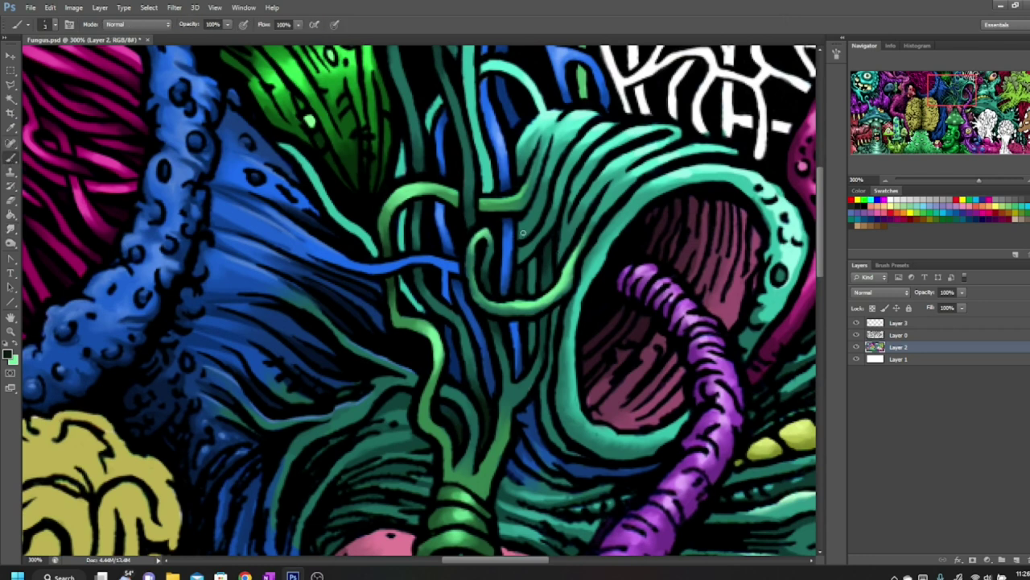
mouse_move(519, 224)
left_mouse_down()
mouse_move(519, 237)
mouse_move(534, 206)
mouse_move(528, 233)
mouse_move(566, 238)
mouse_move(535, 262)
left_mouse_up()
left_click_drag(531, 346, 555, 321)
mouse_move(560, 446)
left_mouse_down()
mouse_move(573, 454)
mouse_move(557, 443)
mouse_move(564, 449)
left_mouse_up()
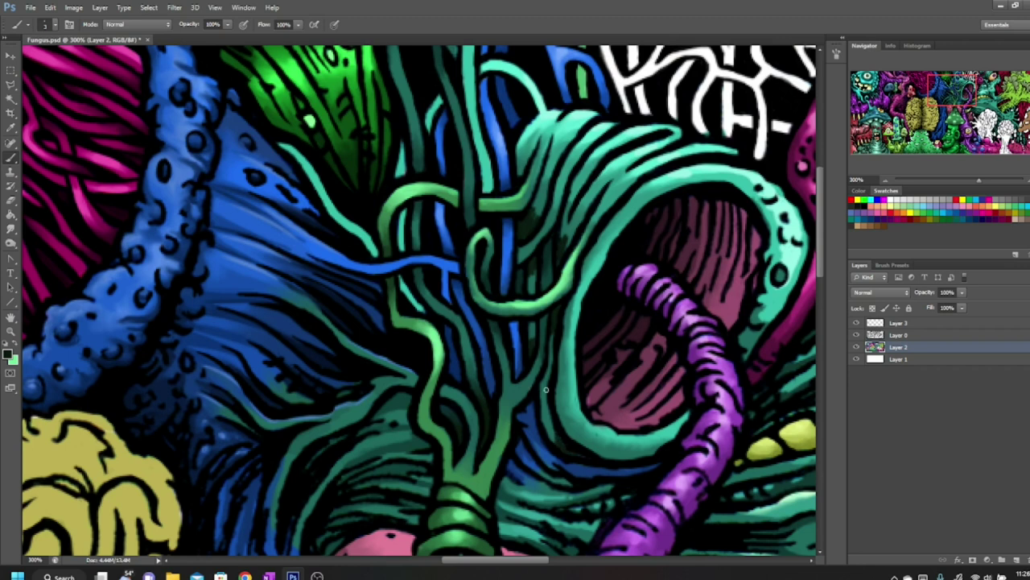
left_click(11, 230)
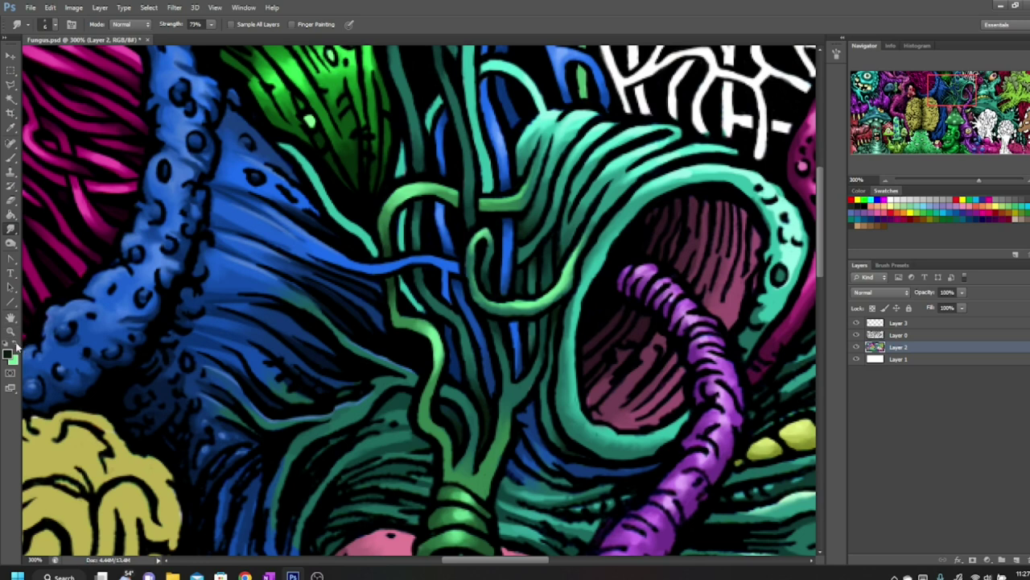
Step: Set the foreground to pale teal 98f3e5, brush highlights on the folds above the round opening, and select the Smudge tool for blending
left_click(10, 353)
left_click(690, 168)
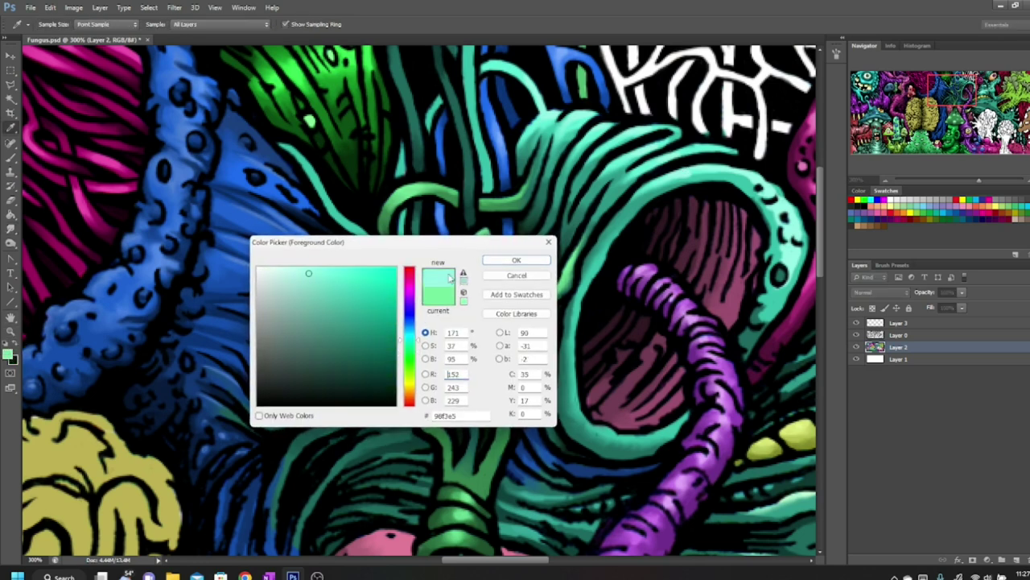
left_click(516, 260)
left_click(9, 157)
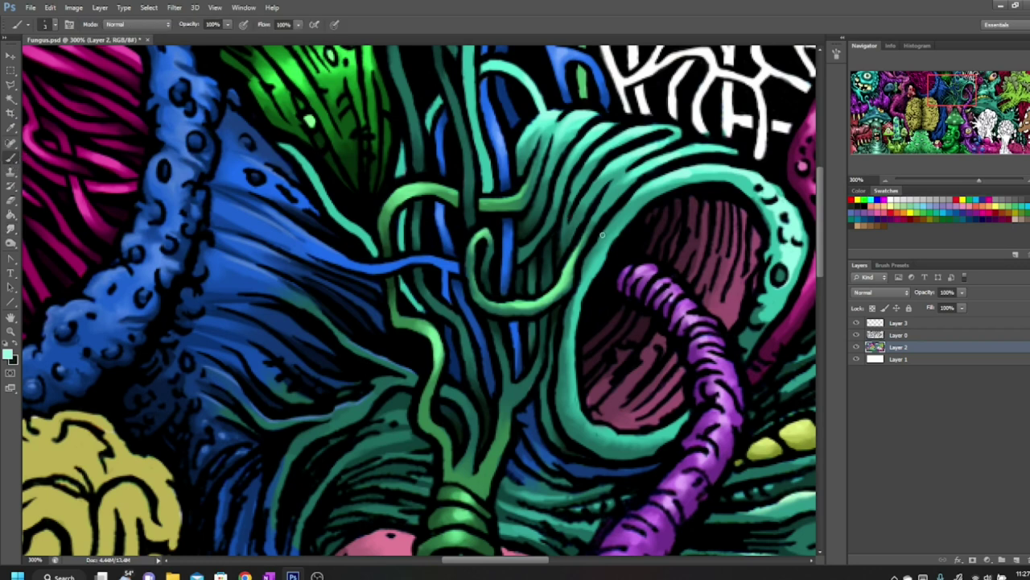
mouse_move(631, 167)
left_mouse_down()
mouse_move(597, 207)
mouse_move(620, 185)
left_mouse_up()
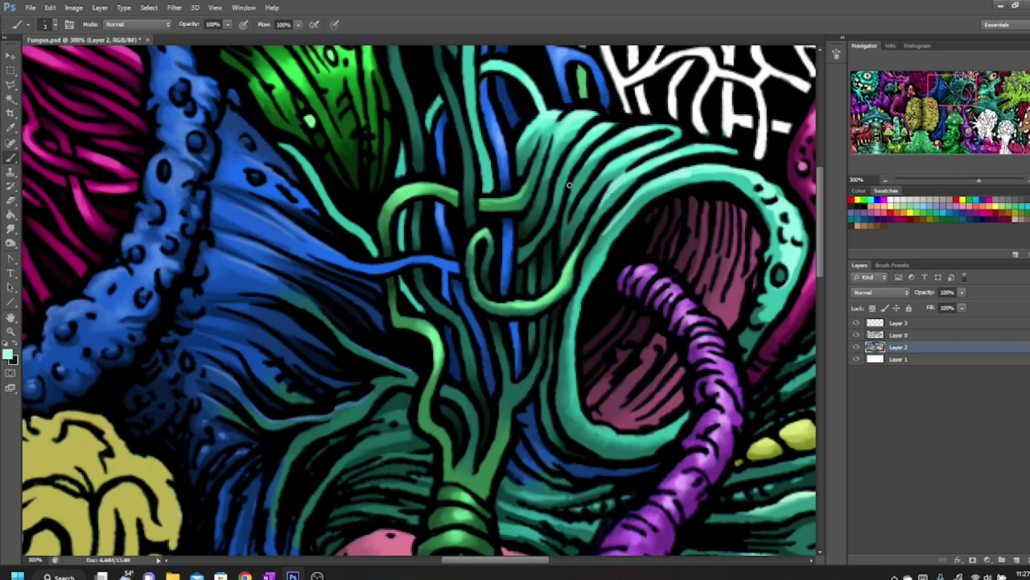
mouse_move(572, 186)
left_mouse_down()
mouse_move(586, 161)
mouse_move(591, 184)
mouse_move(607, 172)
left_mouse_up()
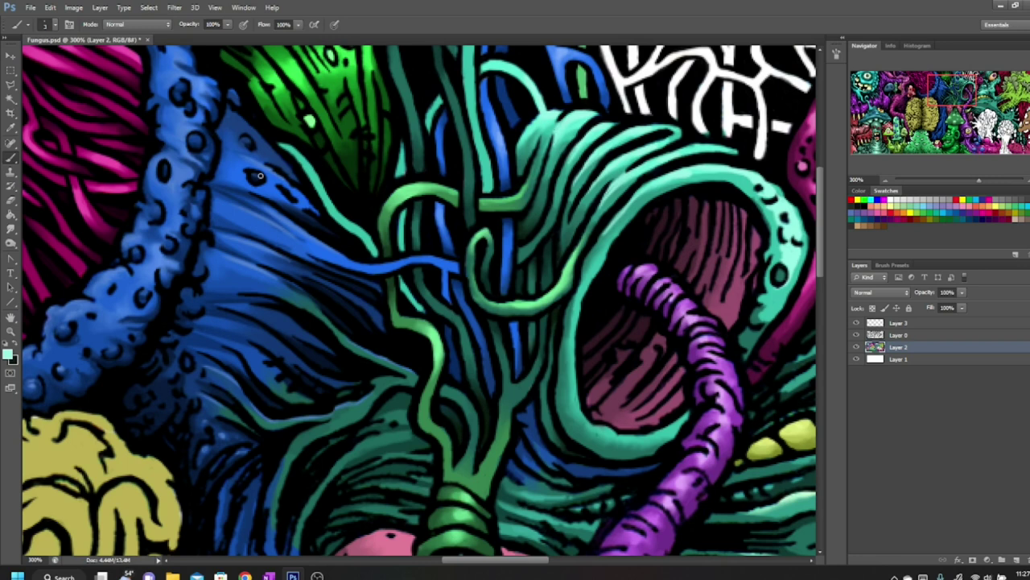
left_click(11, 228)
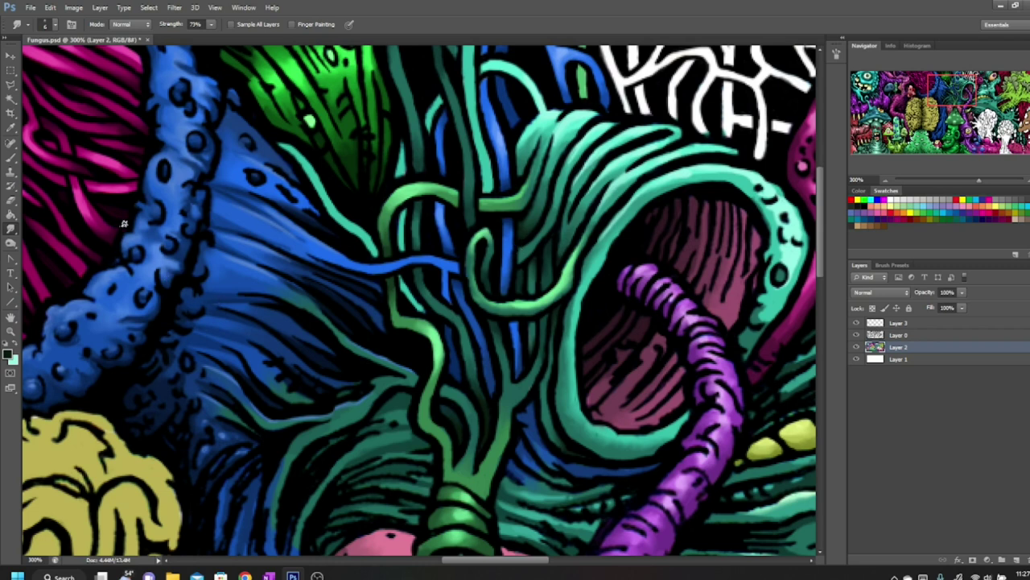
Step: Set the foreground to dark teal 16534a, brush shadows onto the thin teal stems around the vines, and blend them with the Smudge tool
left_click(9, 354)
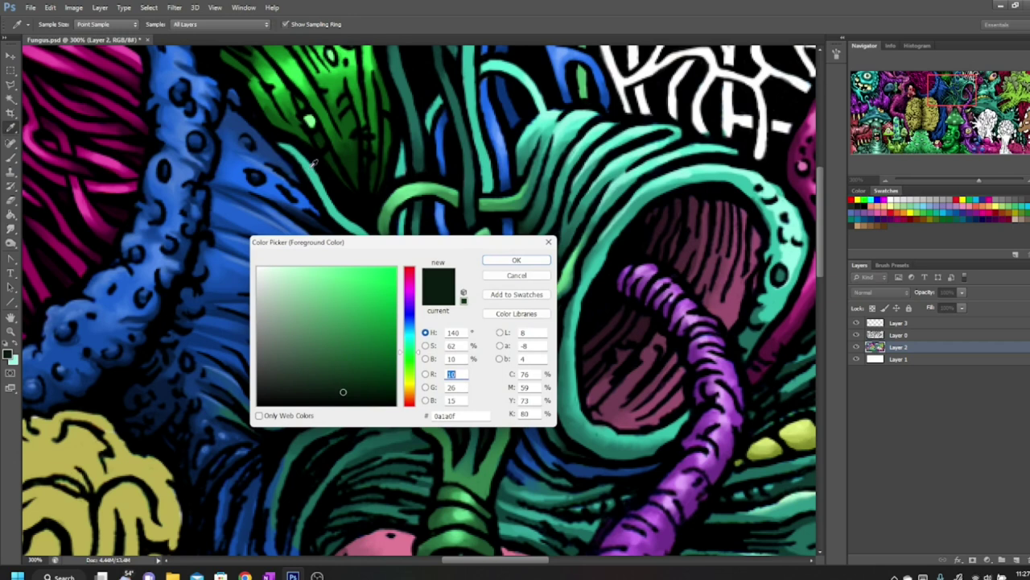
left_click(313, 165)
left_click(515, 260)
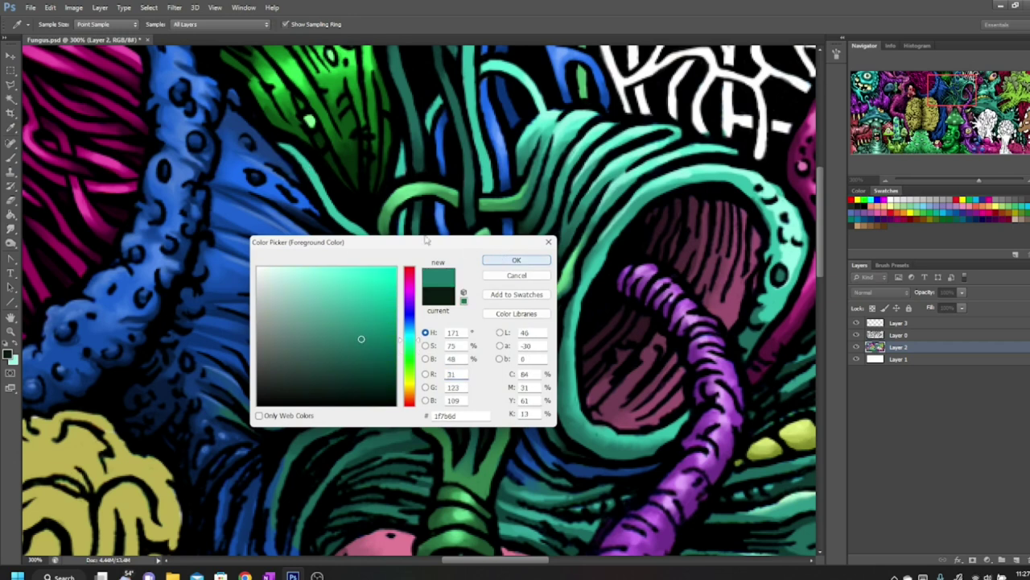
left_click(11, 157)
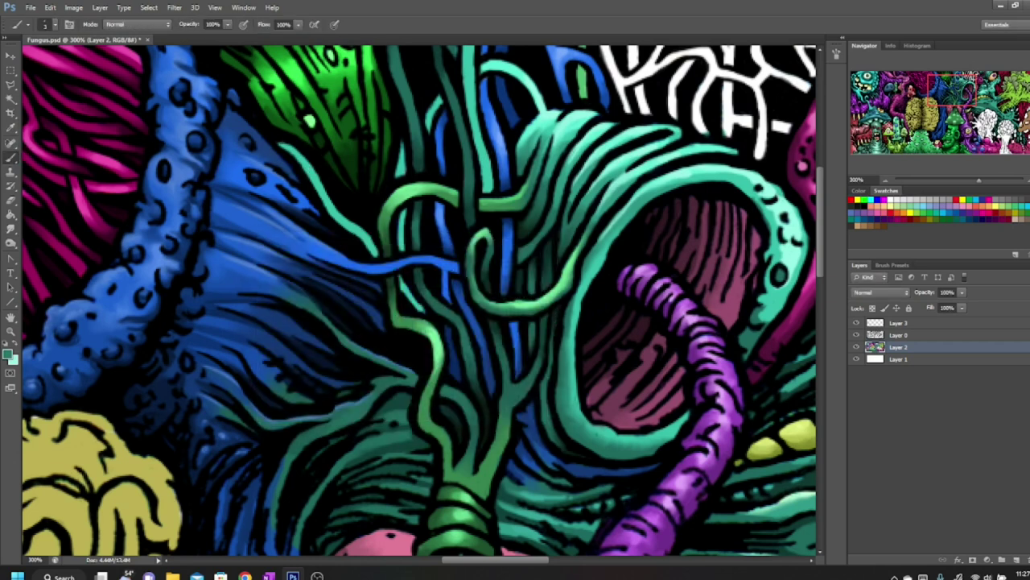
left_click(10, 356)
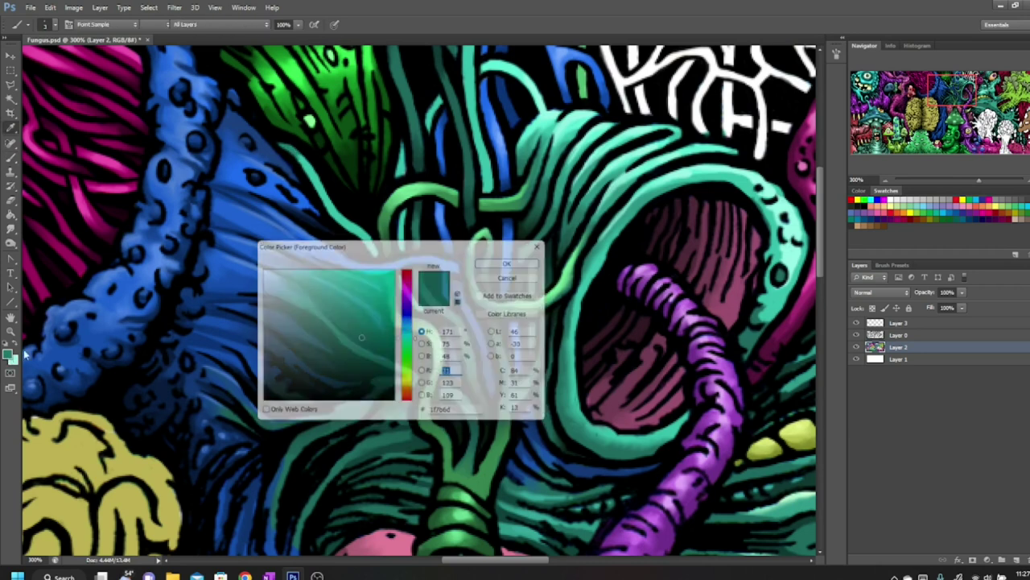
left_click(357, 362)
left_click(516, 260)
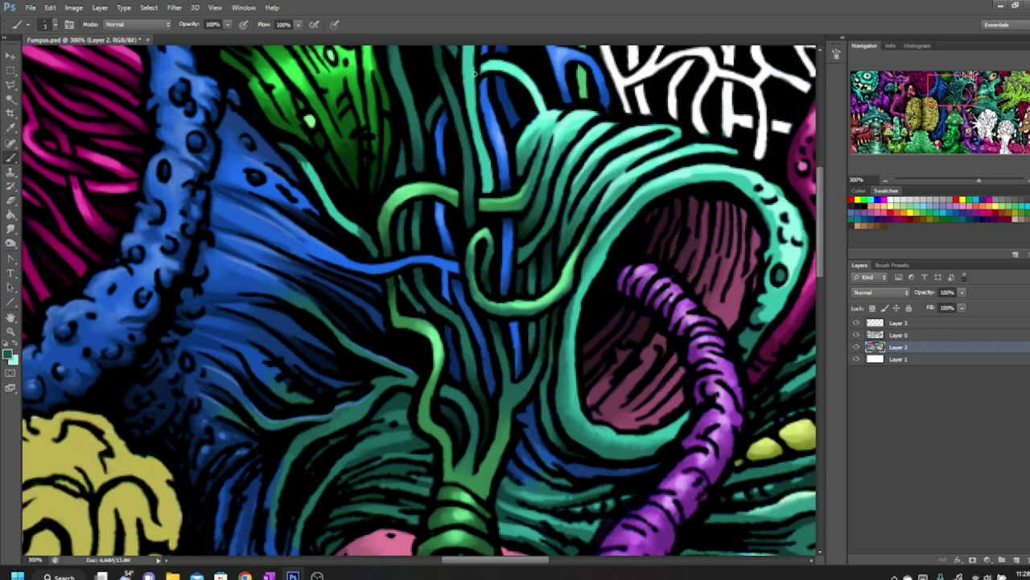
mouse_move(484, 64)
left_mouse_down()
mouse_move(496, 63)
mouse_move(487, 72)
left_mouse_up()
key("r")
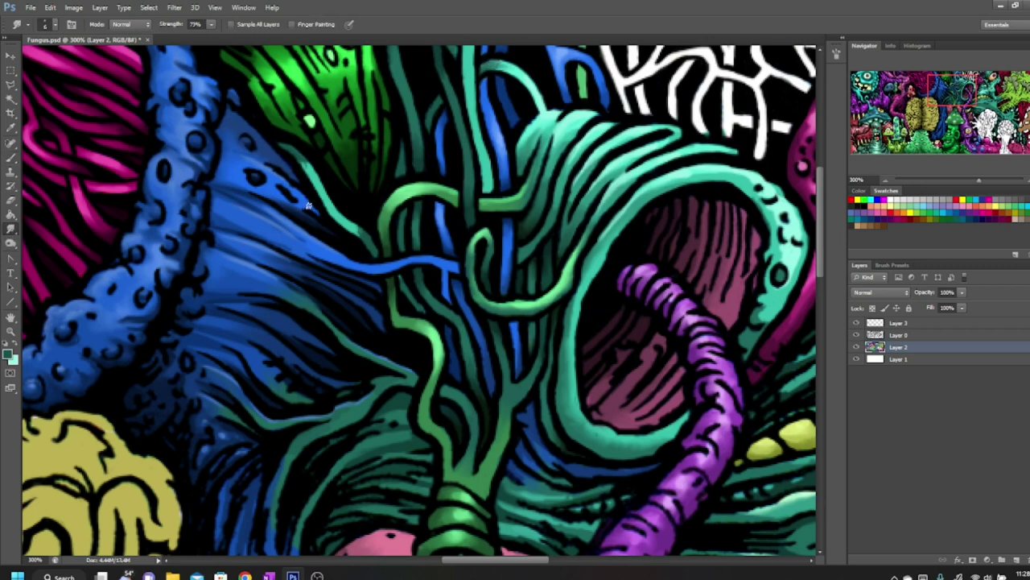
Step: Brush pale teal highlights along the thin stem between the green leaf and blue folds, and soften them with the Smudge tool
key("x")
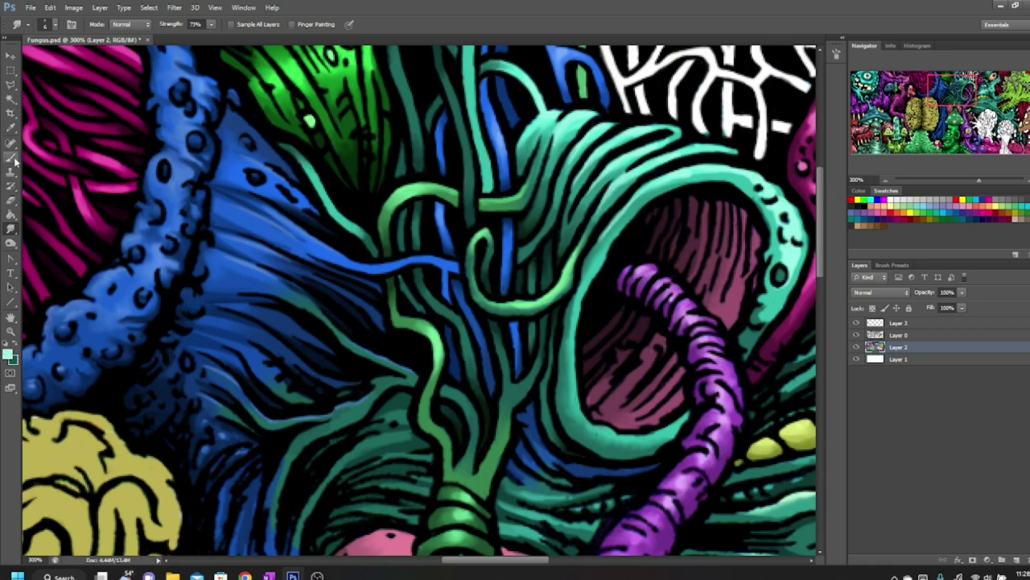
left_click(12, 156)
left_click_drag(332, 211, 323, 195)
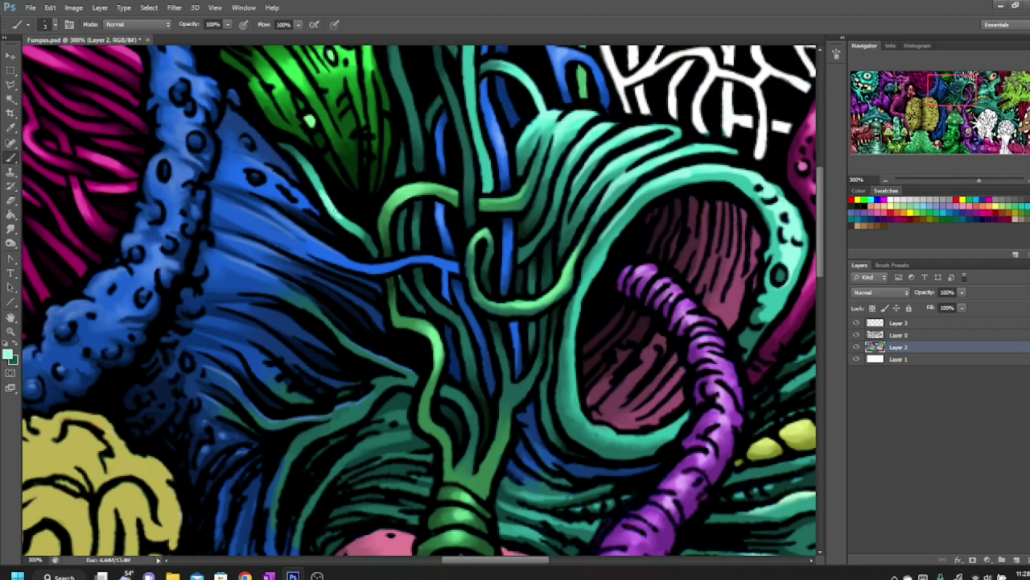
left_click(11, 227)
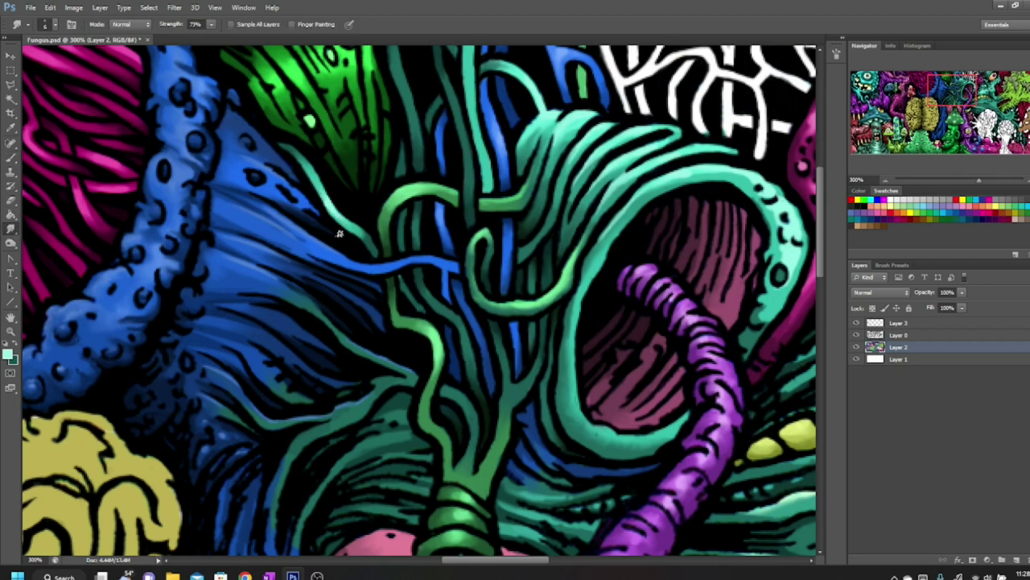
Step: Set the foreground to mid teal 2c9d8c, touch up the teal areas with the Brush, and blend them with the Smudge tool
left_click(10, 355)
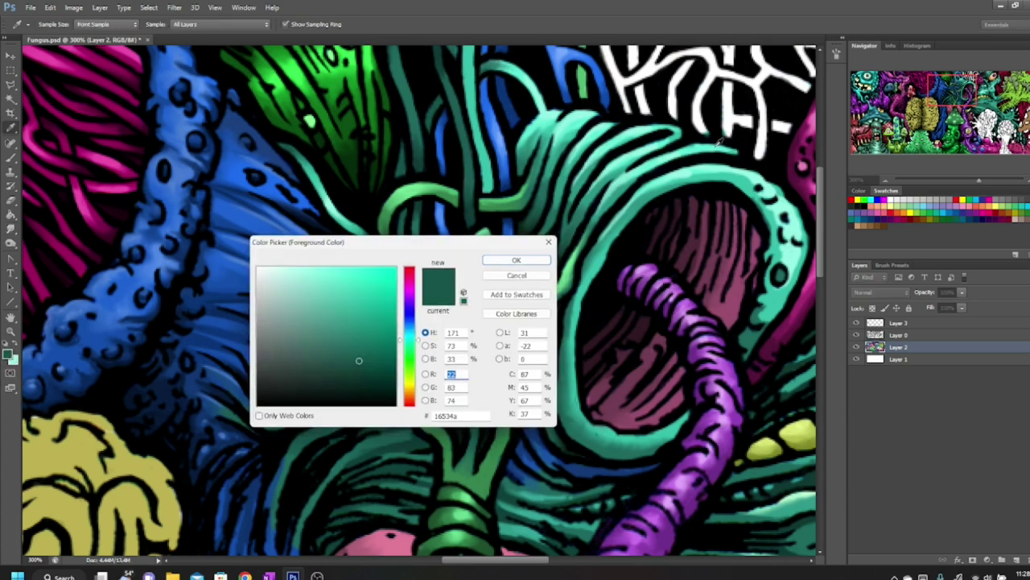
left_click(339, 276)
left_click(357, 320)
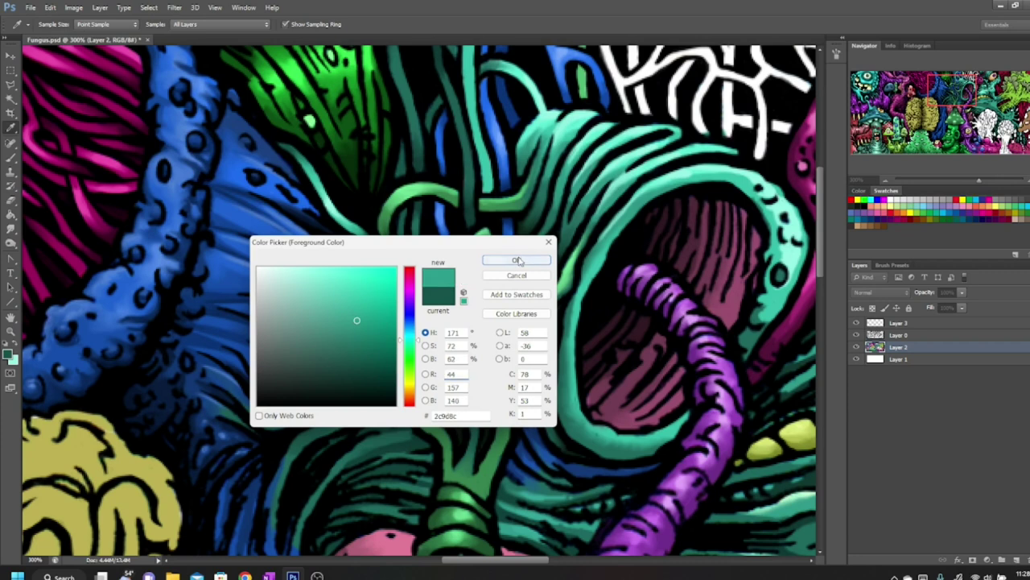
key("Return")
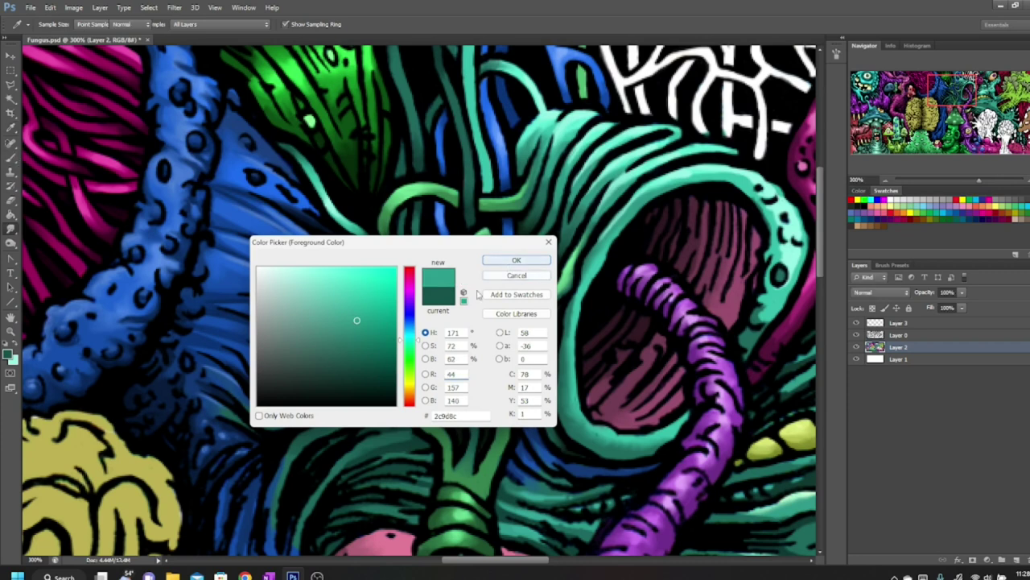
left_click(11, 158)
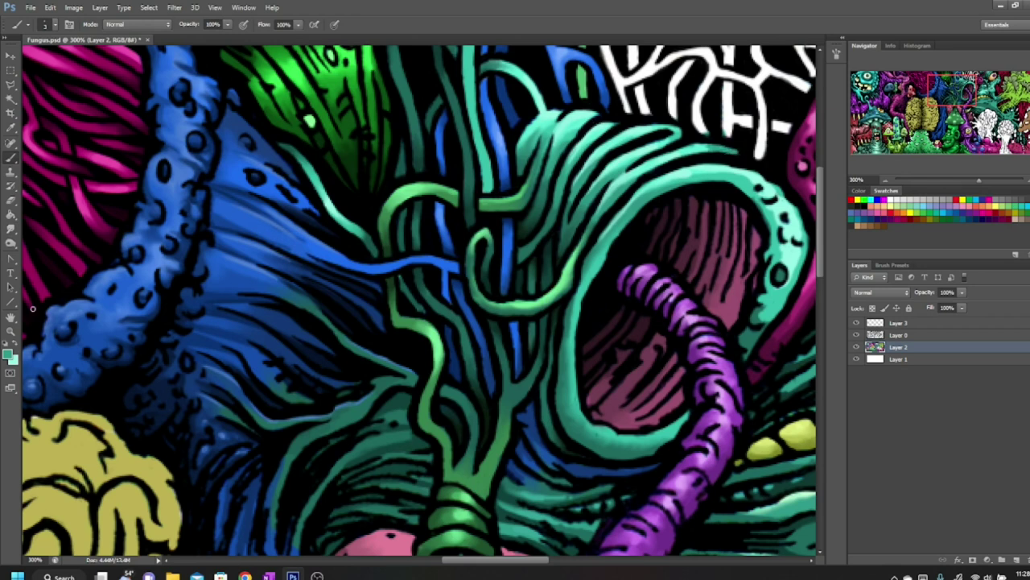
left_click(11, 230)
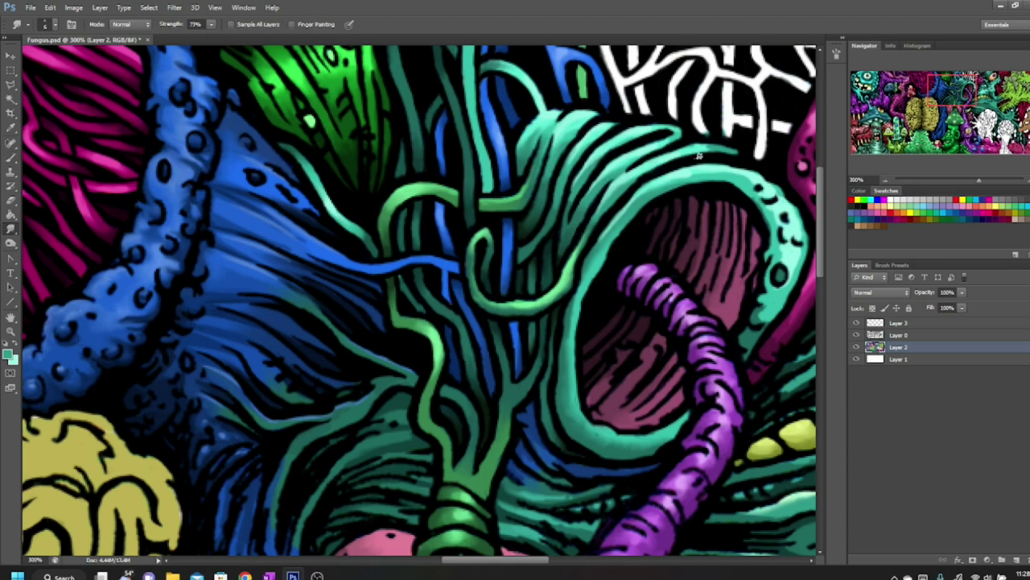
Step: Set the foreground to dark green 1a522c, shade the green stem beside the white branches, and smudge the shading
left_click_drag(973, 89, 977, 85)
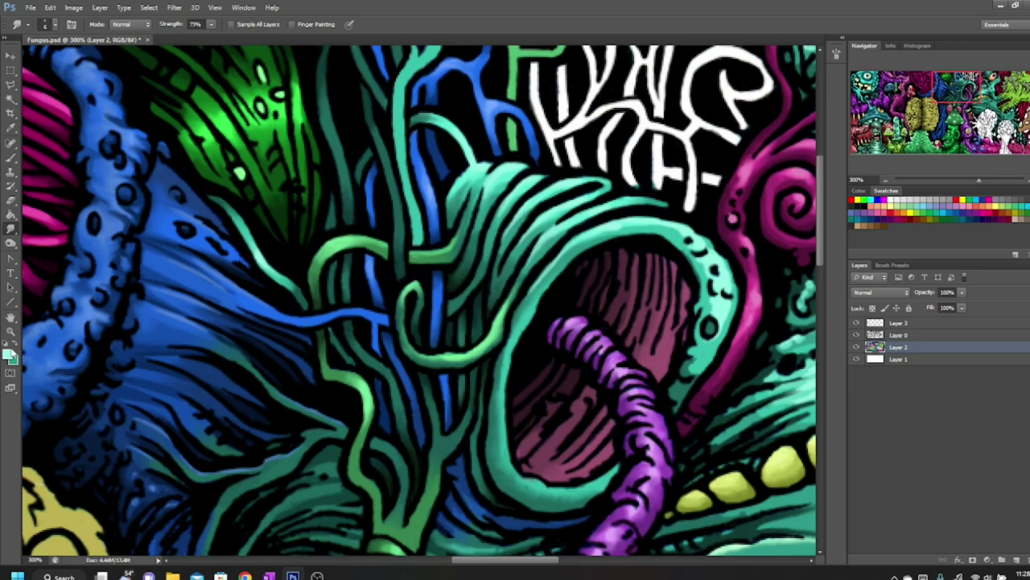
left_click(9, 353)
left_click(517, 131)
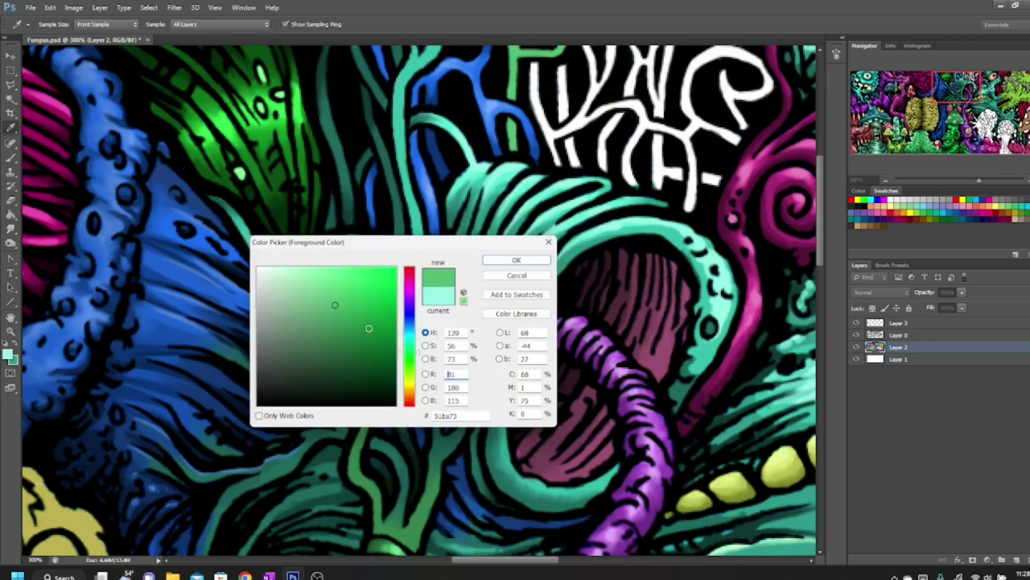
left_click(344, 349)
left_click(351, 360)
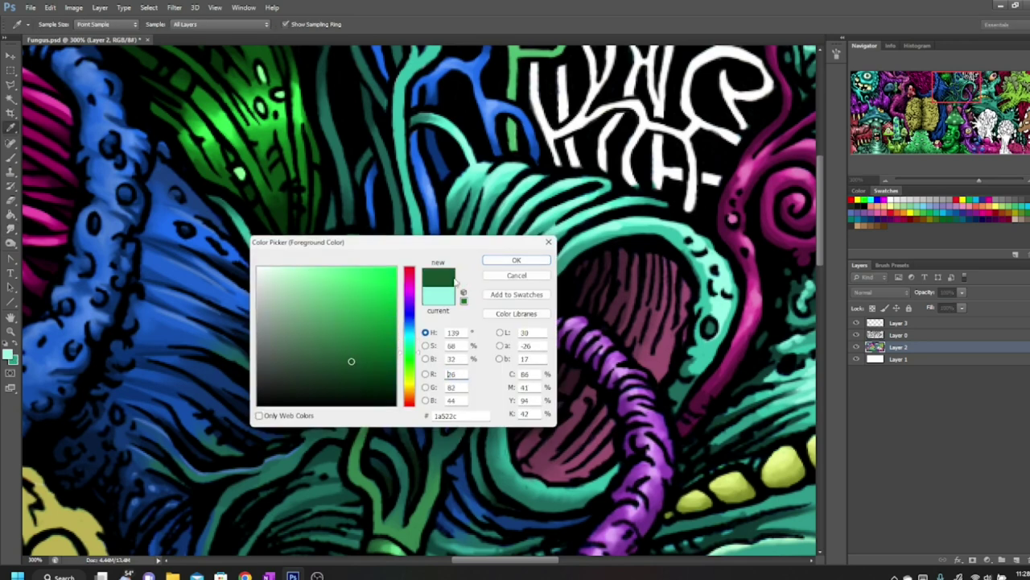
left_click(493, 266)
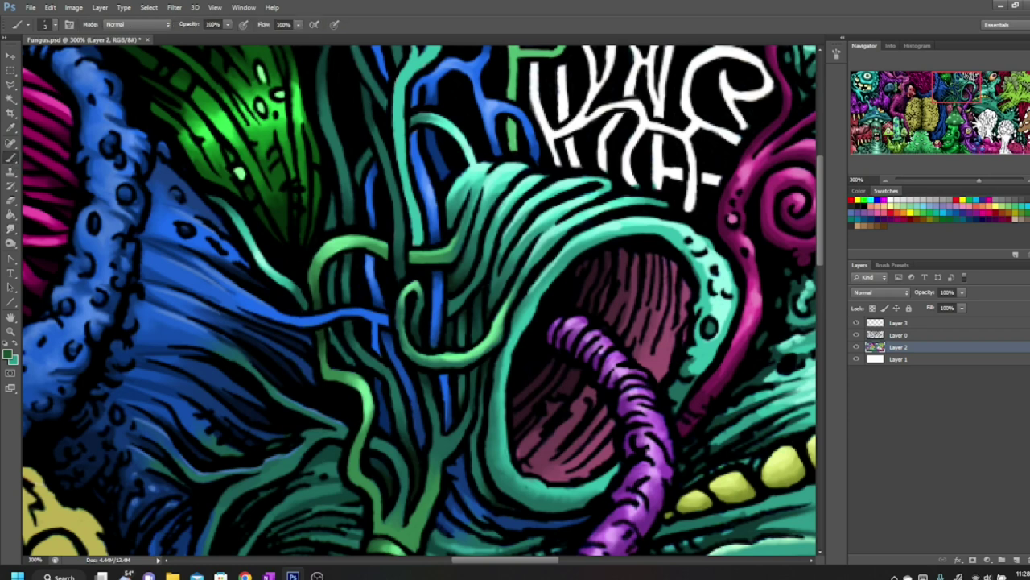
mouse_move(515, 151)
left_mouse_down()
mouse_move(510, 119)
mouse_move(511, 150)
mouse_move(517, 95)
left_mouse_up()
left_click_drag(952, 85, 956, 78)
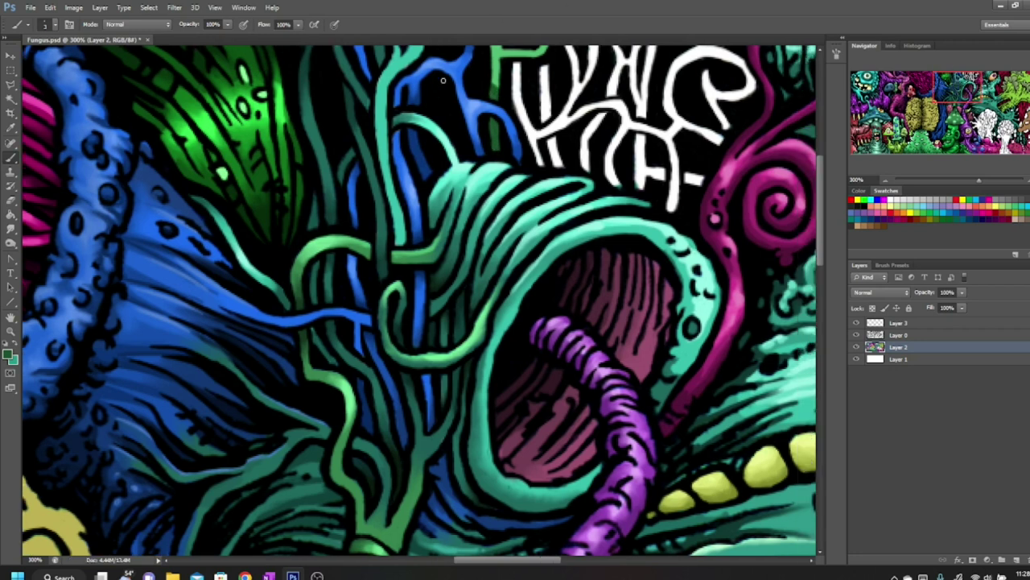
left_click_drag(536, 54, 539, 50)
left_click(10, 229)
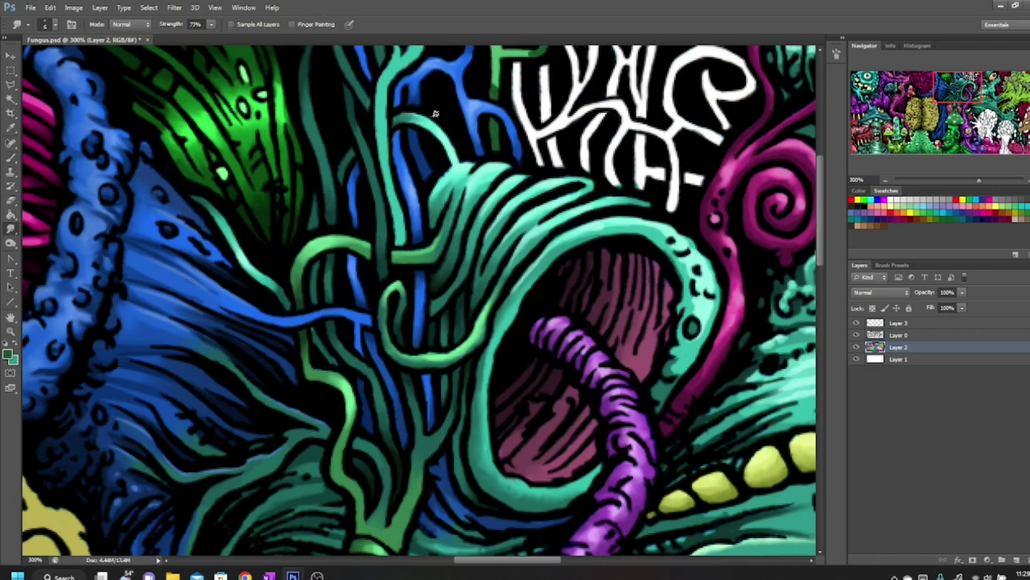
left_click_drag(534, 57, 531, 52)
Step: Brush and smudge dark green shading onto the lower part of the teal stem just above the green vine
left_click(16, 160)
mouse_move(396, 235)
left_mouse_down()
mouse_move(405, 213)
mouse_move(395, 210)
mouse_move(396, 222)
left_mouse_up()
left_click(11, 231)
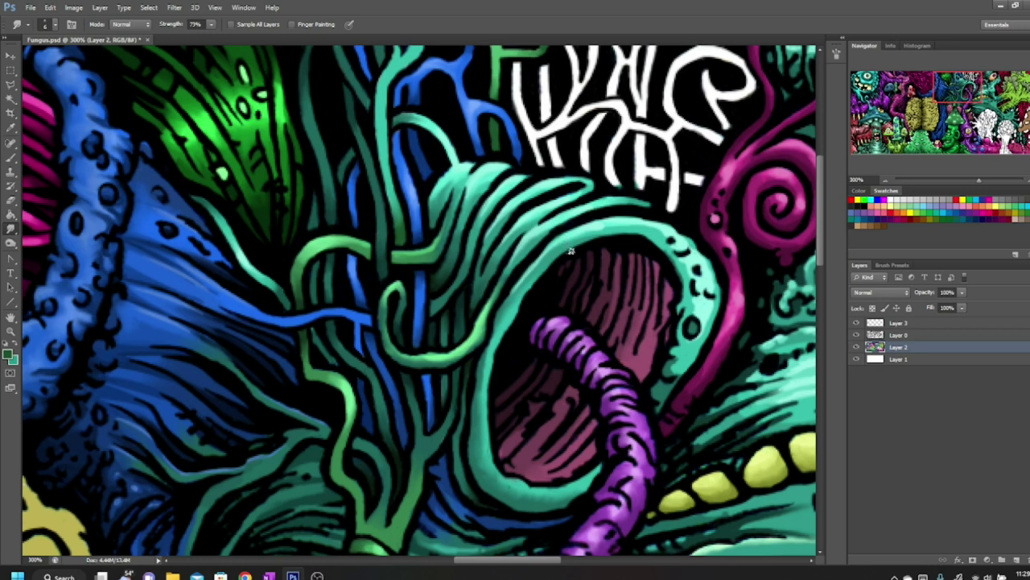
left_click(12, 158)
mouse_move(392, 188)
left_mouse_down()
mouse_move(395, 222)
mouse_move(392, 188)
mouse_move(405, 222)
left_mouse_up()
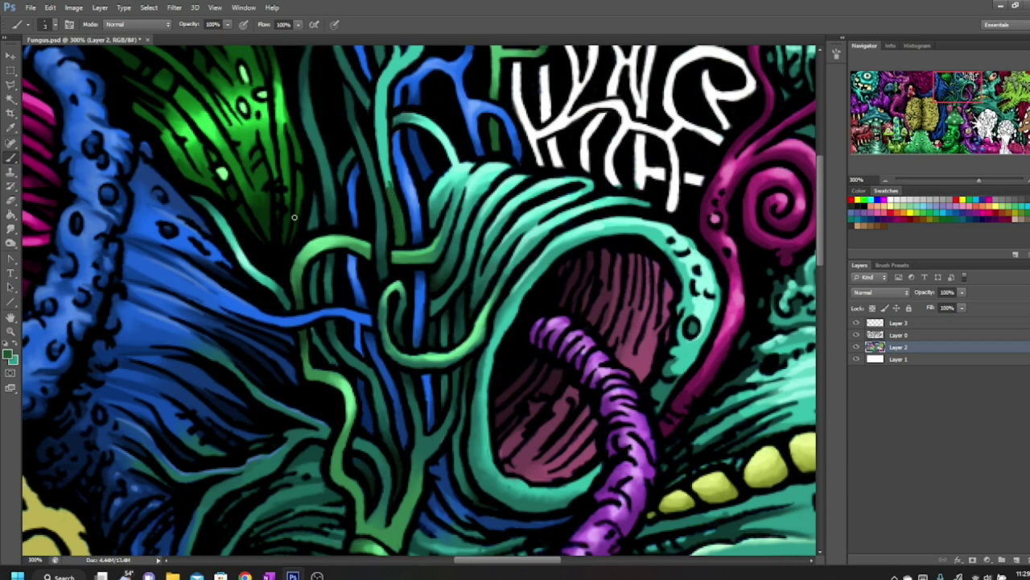
Step: Choose a darker green, deepen the shadow at the teal stem's lower end, and blend it with the Smudge tool
left_click(10, 357)
left_click_drag(351, 366, 355, 383)
left_click(491, 260)
left_click_drag(401, 238, 399, 225)
left_click(10, 231)
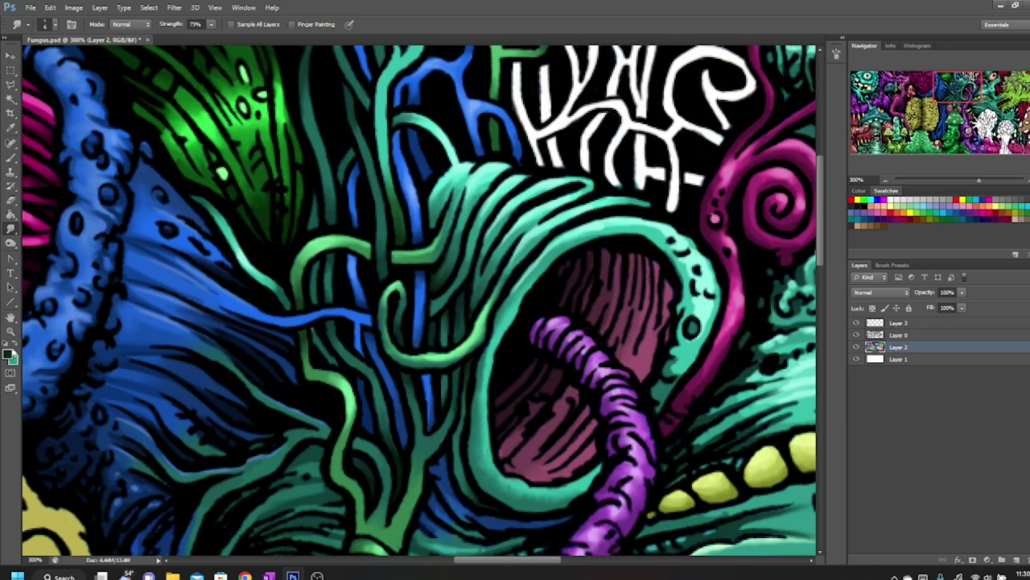
Step: Set the foreground to pale green bdf9c7, brush highlights onto the bright green leaf, and soften them with the Smudge tool
left_click(11, 355)
left_click(207, 137)
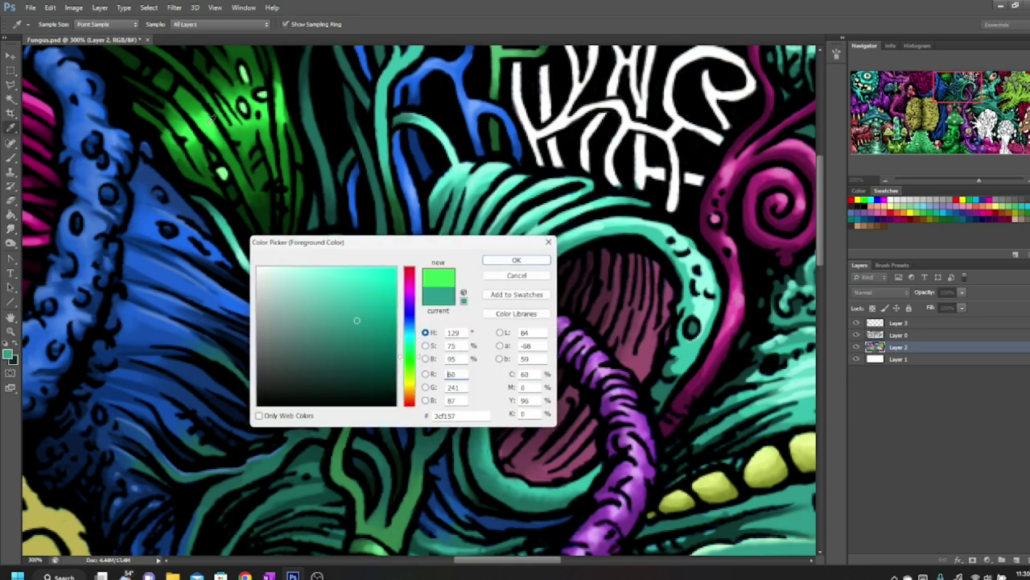
left_click(523, 262)
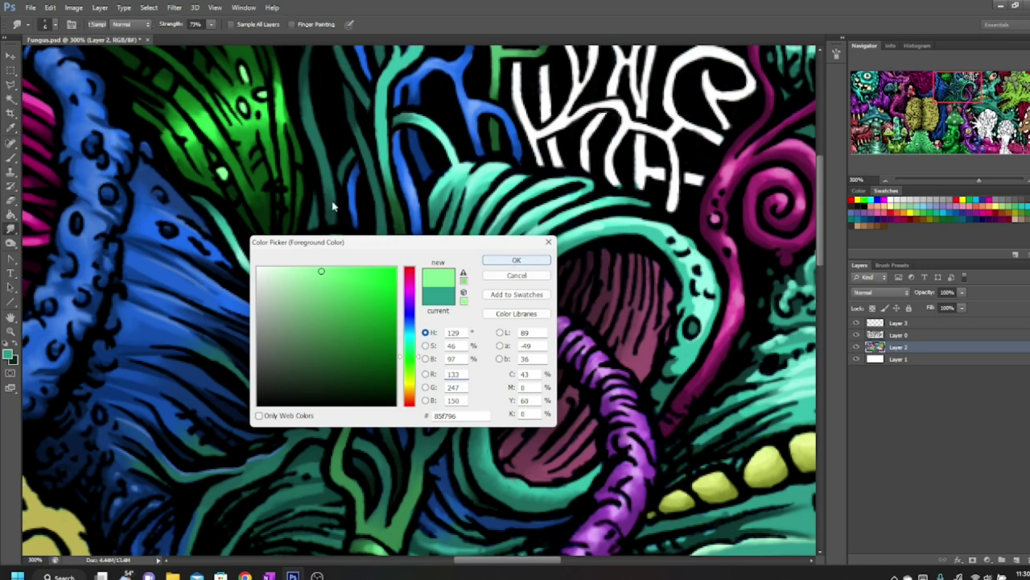
left_click(11, 153)
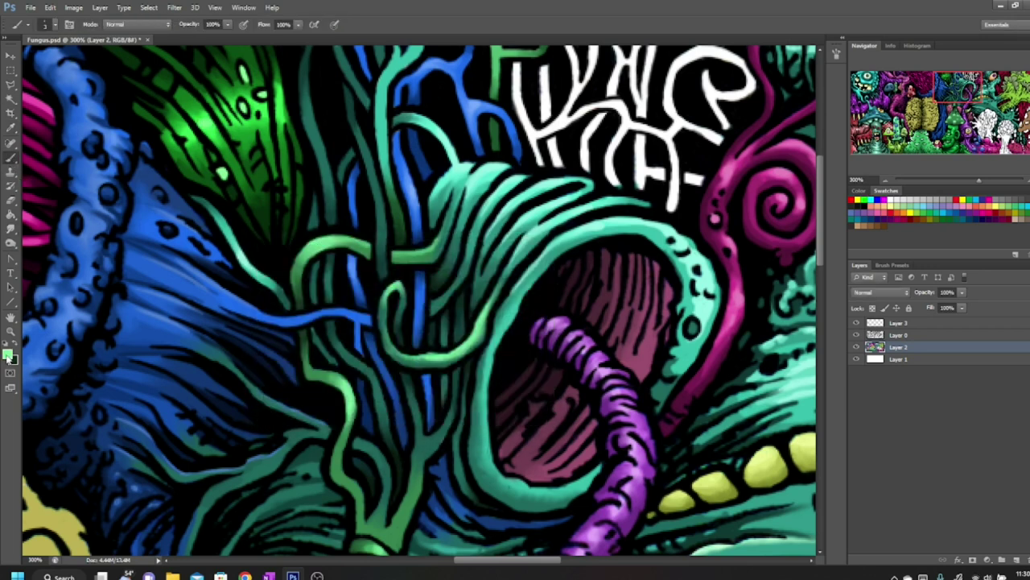
left_click(9, 355)
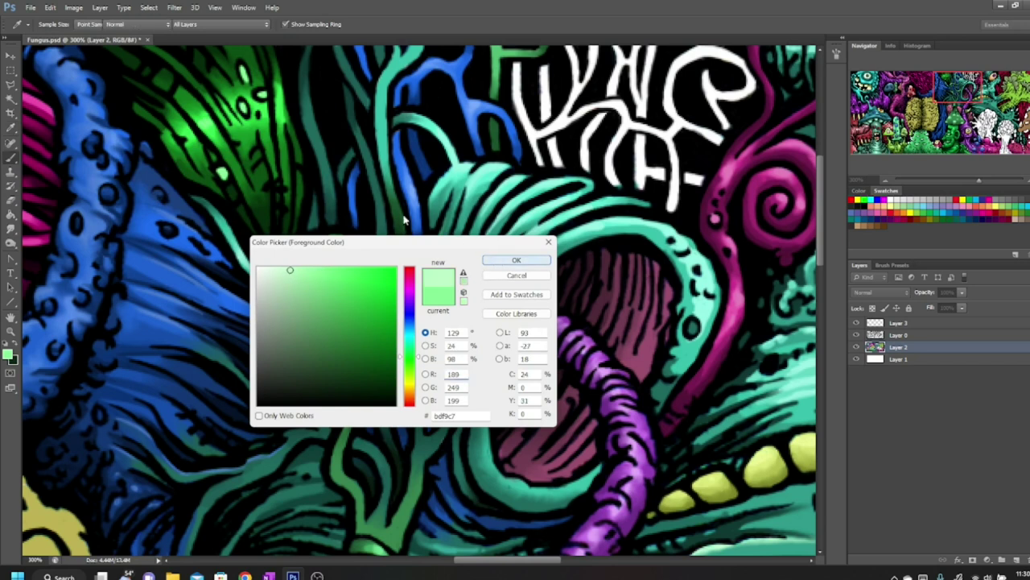
left_click(516, 260)
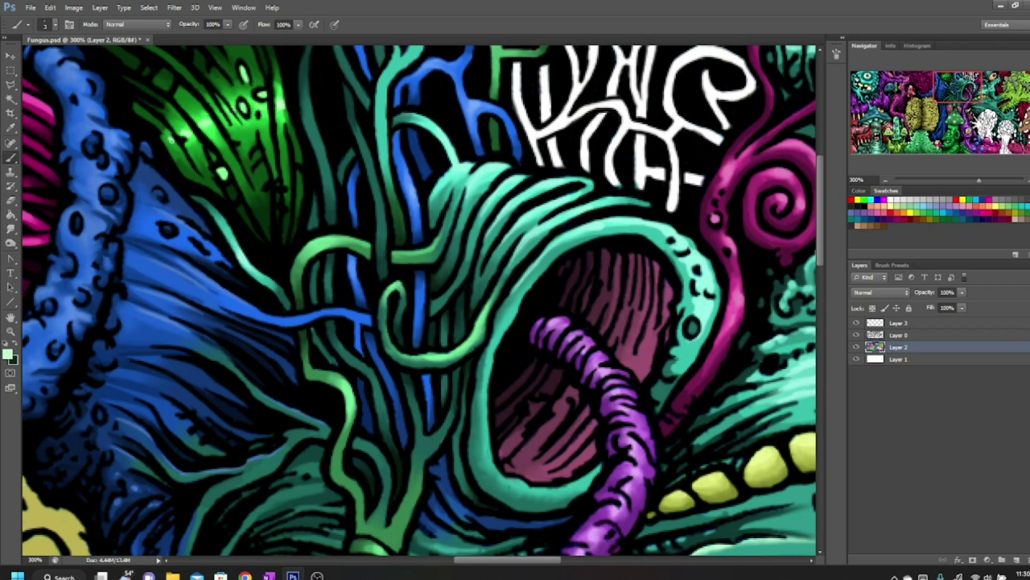
left_click(11, 227)
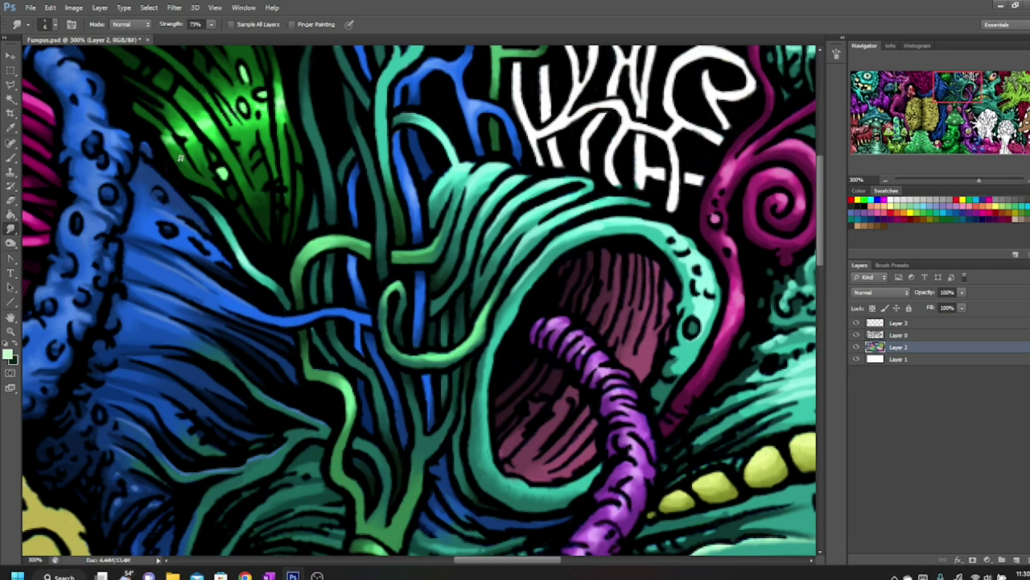
left_click(964, 82)
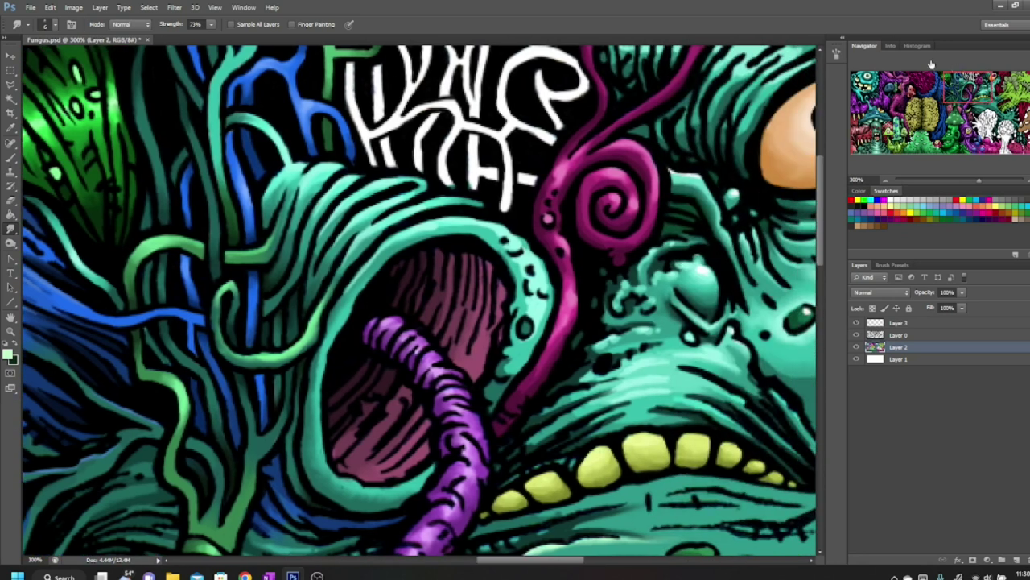
Step: Swap the foreground to the dark green and brush it over the short white stem among the white branches
left_click(15, 341)
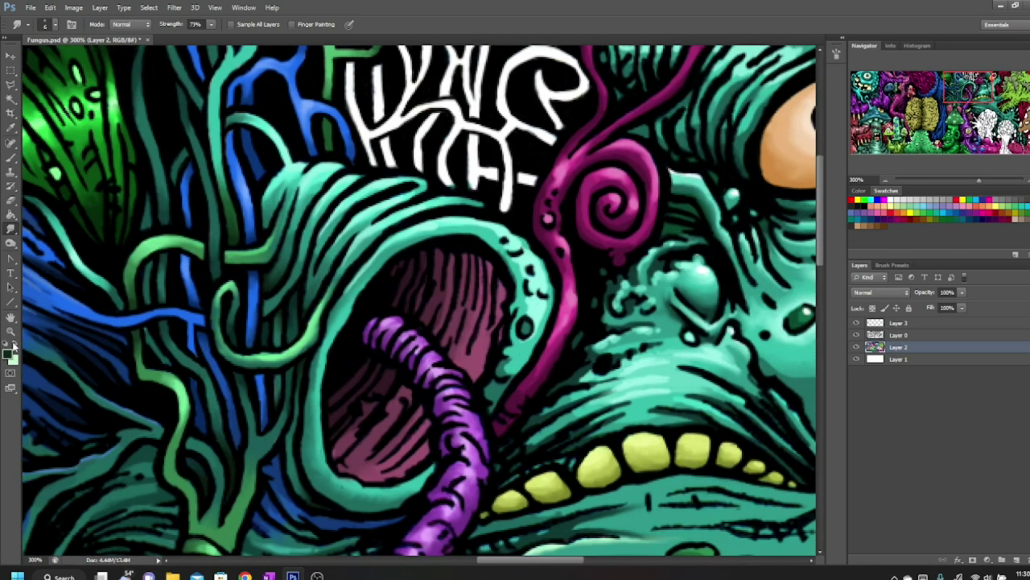
left_click(11, 158)
left_click_drag(375, 121, 385, 90)
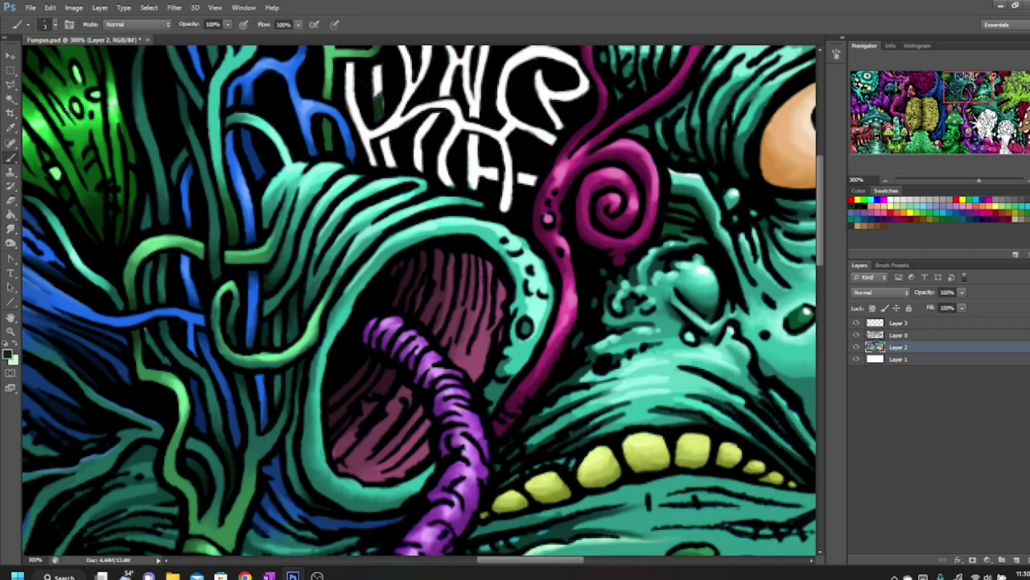
mouse_move(379, 145)
left_mouse_down()
mouse_move(392, 173)
mouse_move(383, 140)
left_mouse_up()
Step: Set the foreground to mid green 1f813f, brush it onto the short stem, and blend it with the Smudge tool
left_click(9, 353)
left_click_drag(332, 322, 363, 335)
left_click(516, 260)
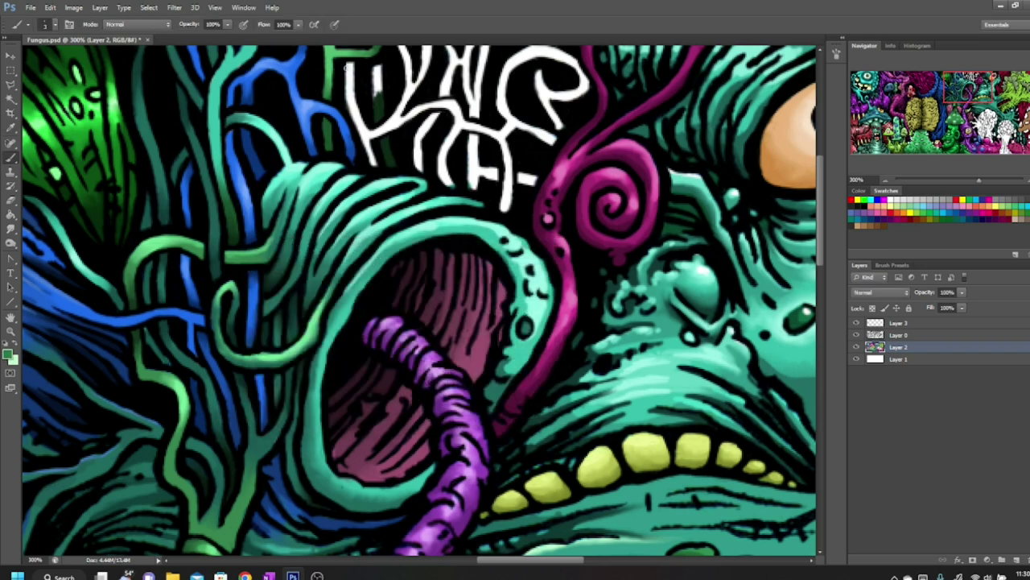
mouse_move(361, 92)
left_mouse_down()
mouse_move(374, 74)
mouse_move(375, 108)
mouse_move(377, 61)
mouse_move(376, 108)
left_mouse_up()
left_click(10, 231)
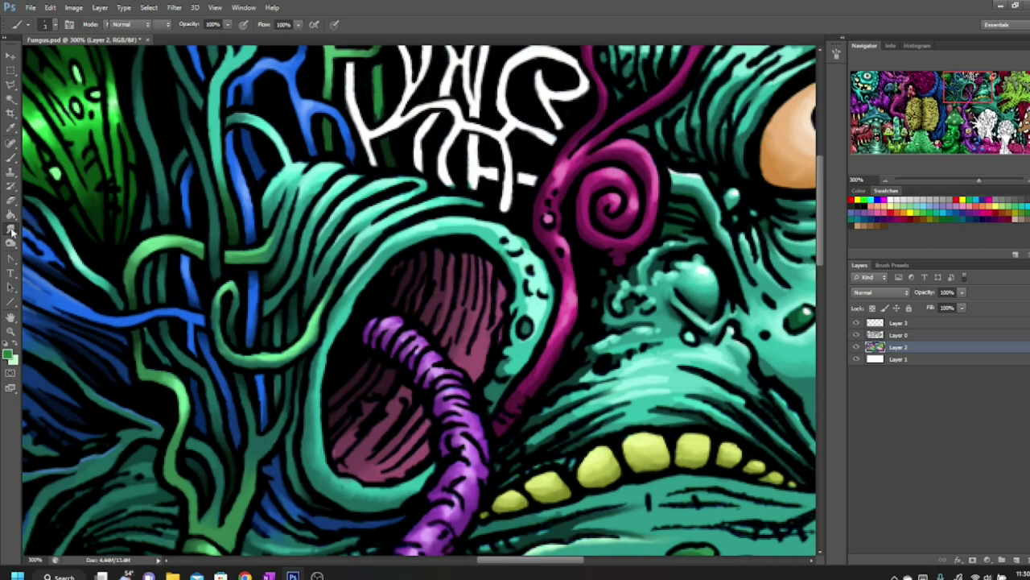
left_click_drag(375, 105, 376, 113)
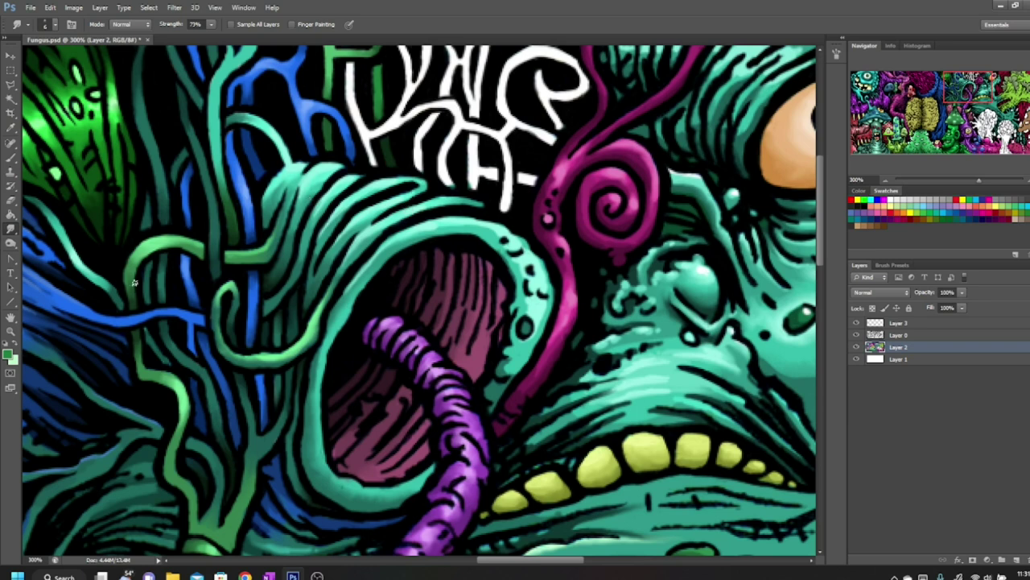
Step: Sample a green from the bright leaf as foreground and brush it over the white branch nearest the blue vines
mouse_move(958, 95)
left_mouse_down()
mouse_move(946, 95)
mouse_move(955, 95)
left_mouse_up()
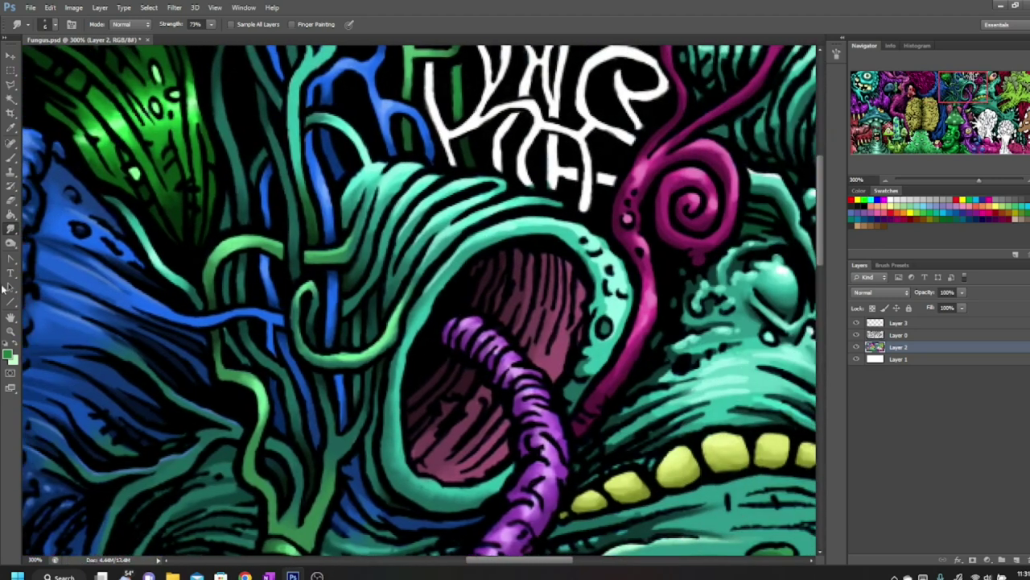
left_click(9, 355)
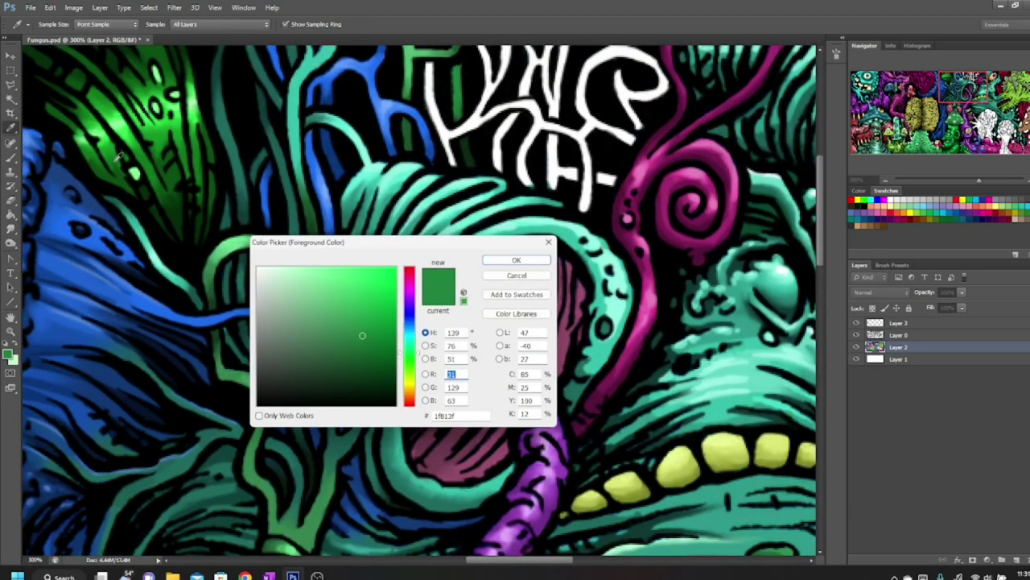
left_click(118, 160)
left_click(516, 260)
left_click(13, 159)
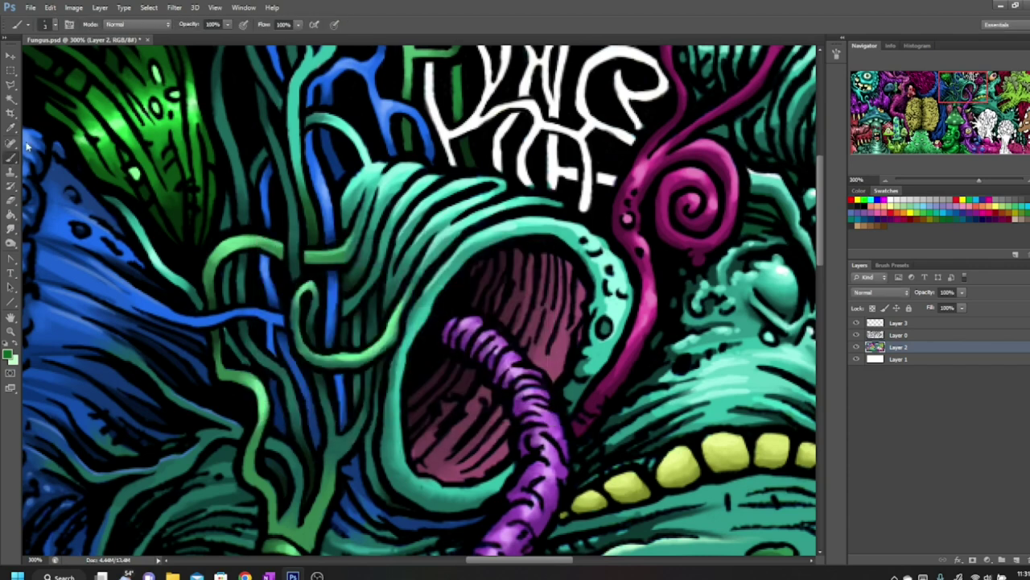
mouse_move(446, 161)
left_mouse_down()
mouse_move(436, 120)
mouse_move(450, 159)
mouse_move(438, 121)
mouse_move(444, 137)
left_mouse_up()
mouse_move(424, 91)
left_mouse_down()
mouse_move(432, 120)
mouse_move(433, 81)
mouse_move(430, 124)
mouse_move(428, 66)
left_mouse_up()
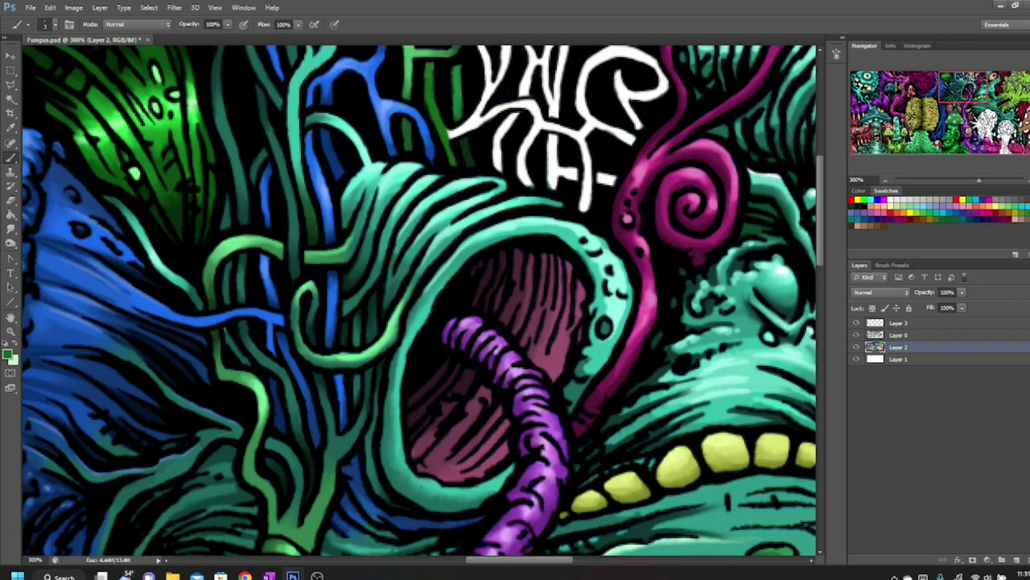
Step: Paint the forked white branches and the arching branches beside them in the same leaf green
mouse_move(473, 140)
left_mouse_down()
mouse_move(447, 133)
mouse_move(497, 113)
mouse_move(467, 124)
mouse_move(492, 107)
mouse_move(467, 120)
mouse_move(492, 103)
mouse_move(482, 50)
left_mouse_up()
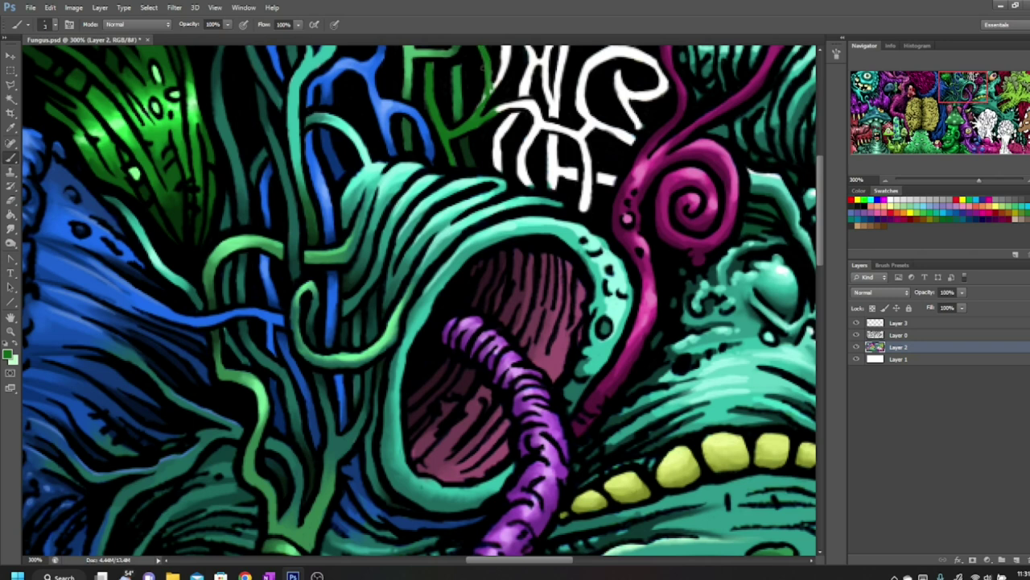
mouse_move(475, 96)
left_mouse_down()
mouse_move(473, 111)
mouse_move(502, 47)
mouse_move(497, 85)
mouse_move(506, 48)
mouse_move(507, 71)
left_mouse_up()
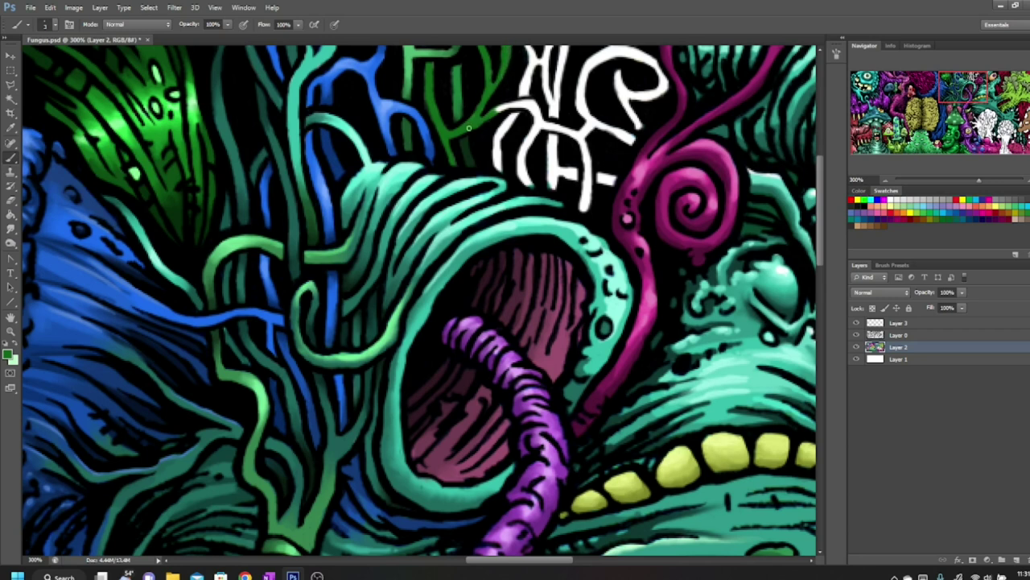
left_click_drag(488, 108, 493, 119)
mouse_move(491, 108)
left_mouse_down()
mouse_move(524, 103)
mouse_move(495, 104)
mouse_move(531, 107)
mouse_move(539, 119)
left_mouse_up()
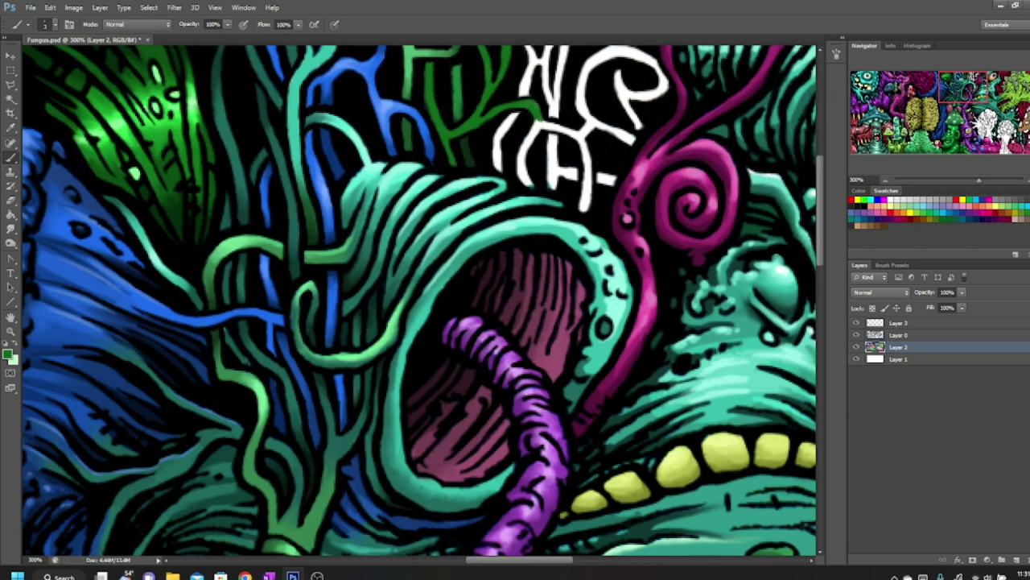
mouse_move(523, 180)
left_mouse_down()
mouse_move(545, 147)
mouse_move(541, 128)
mouse_move(520, 152)
mouse_move(533, 116)
mouse_move(520, 157)
mouse_move(537, 131)
mouse_move(577, 134)
mouse_move(553, 129)
left_mouse_up()
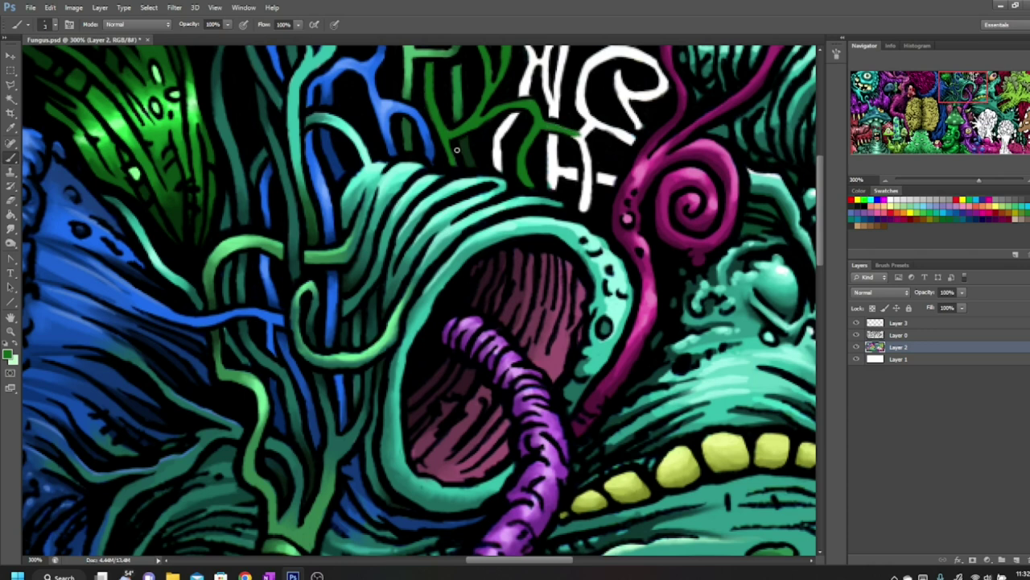
mouse_move(578, 148)
left_mouse_down()
mouse_move(586, 161)
mouse_move(580, 132)
left_mouse_up()
Step: Turn off Shape Dynamics for the brush and paint the lower stem and the large curling branch leaf green
left_click(837, 53)
left_click(605, 86)
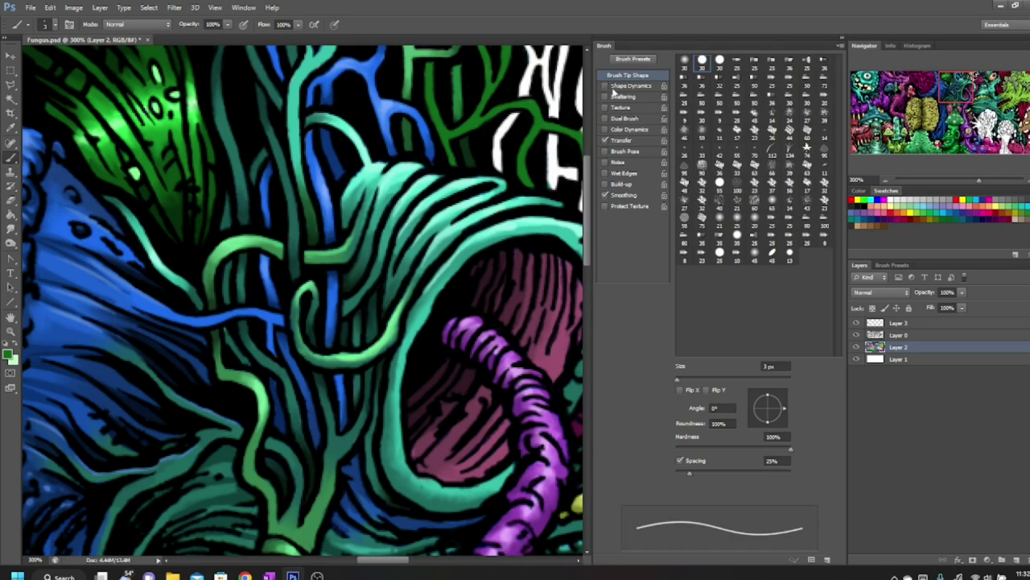
left_click(841, 45)
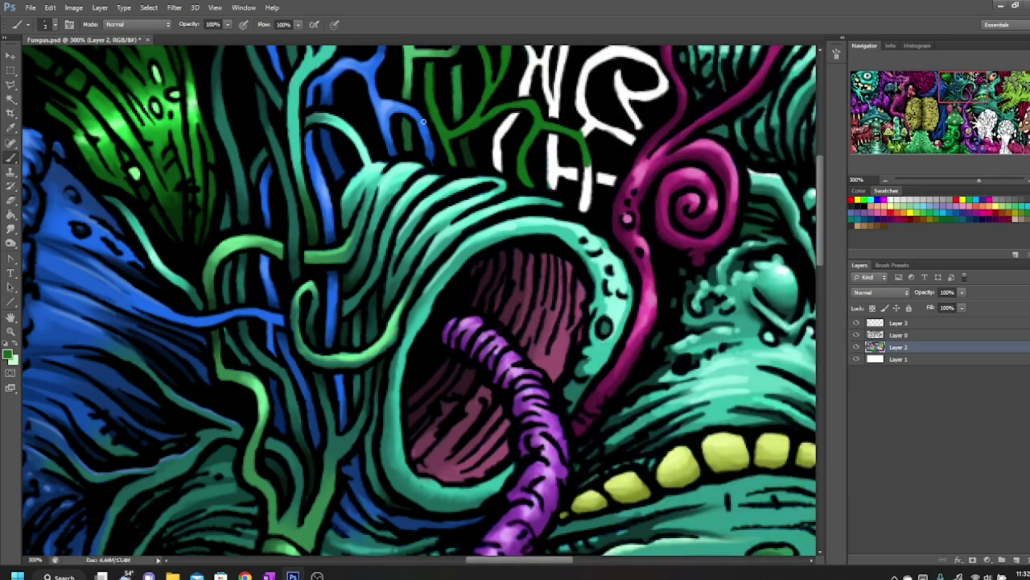
mouse_move(600, 167)
left_mouse_down()
mouse_move(588, 177)
mouse_move(586, 208)
mouse_move(589, 161)
mouse_move(591, 205)
left_mouse_up()
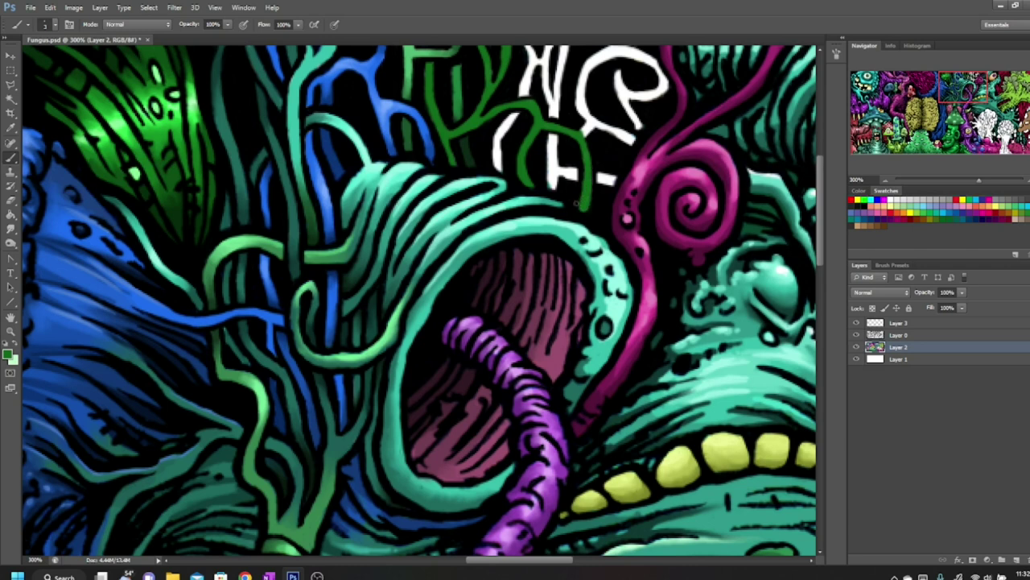
mouse_move(623, 145)
left_mouse_down()
mouse_move(641, 122)
mouse_move(618, 134)
mouse_move(637, 118)
mouse_move(586, 141)
mouse_move(634, 111)
mouse_move(592, 124)
mouse_move(636, 97)
mouse_move(587, 121)
mouse_move(584, 109)
mouse_move(639, 79)
mouse_move(581, 102)
mouse_move(618, 75)
mouse_move(592, 84)
mouse_move(663, 99)
mouse_move(668, 78)
left_mouse_up()
left_click_drag(576, 84, 594, 58)
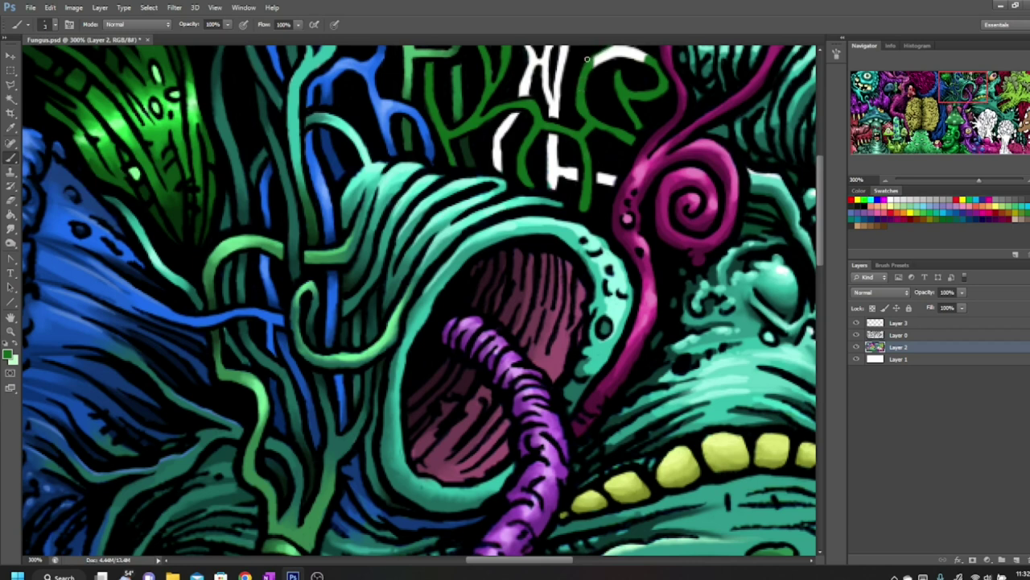
scroll(595, 50, "right", 1)
mouse_move(562, 50)
left_mouse_down()
mouse_move(596, 45)
mouse_move(599, 59)
left_mouse_up()
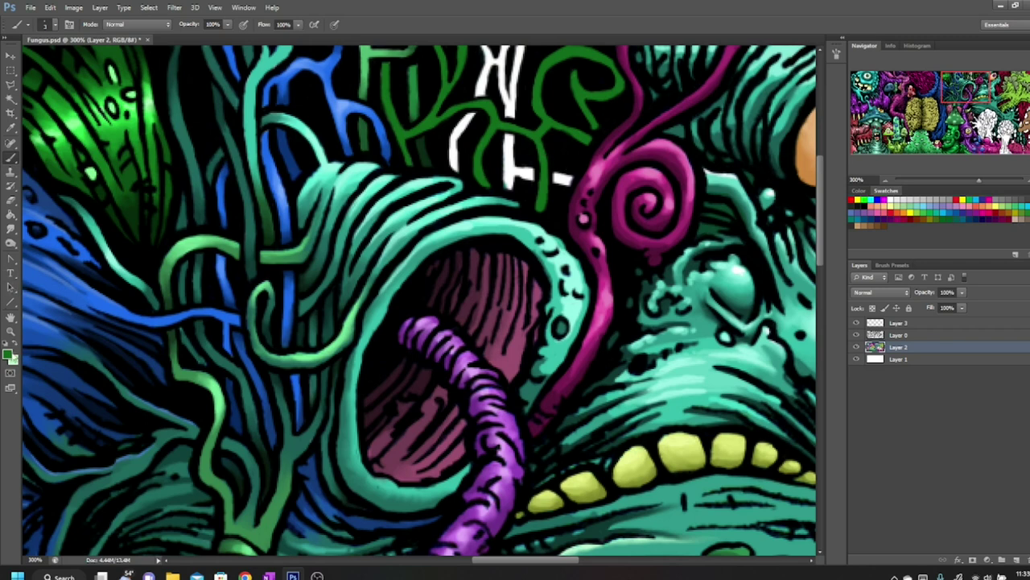
Step: Set the foreground to dark green 09380f and brush shadows onto the ends and undersides of the green branches
left_click(9, 353)
left_click(374, 370)
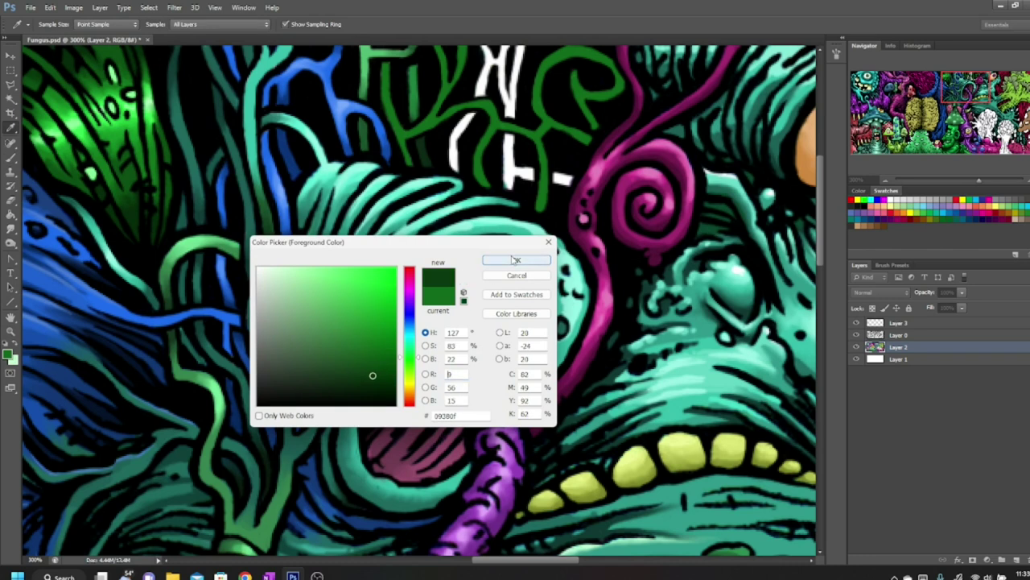
key("Return")
key("b")
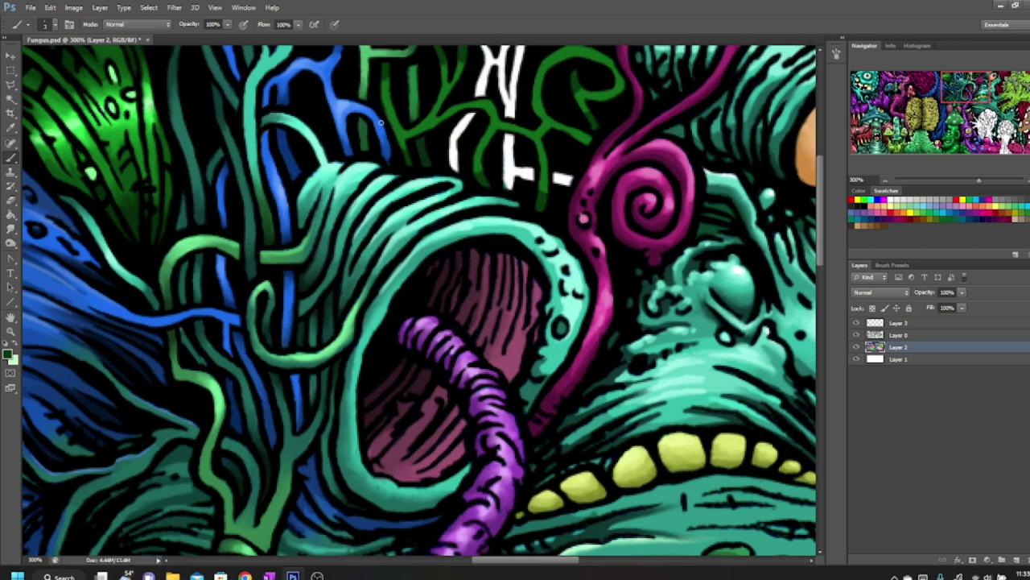
Step: Choose a brighter green based on the branch color and brush highlights along the forked branches and the curl
left_click(9, 356)
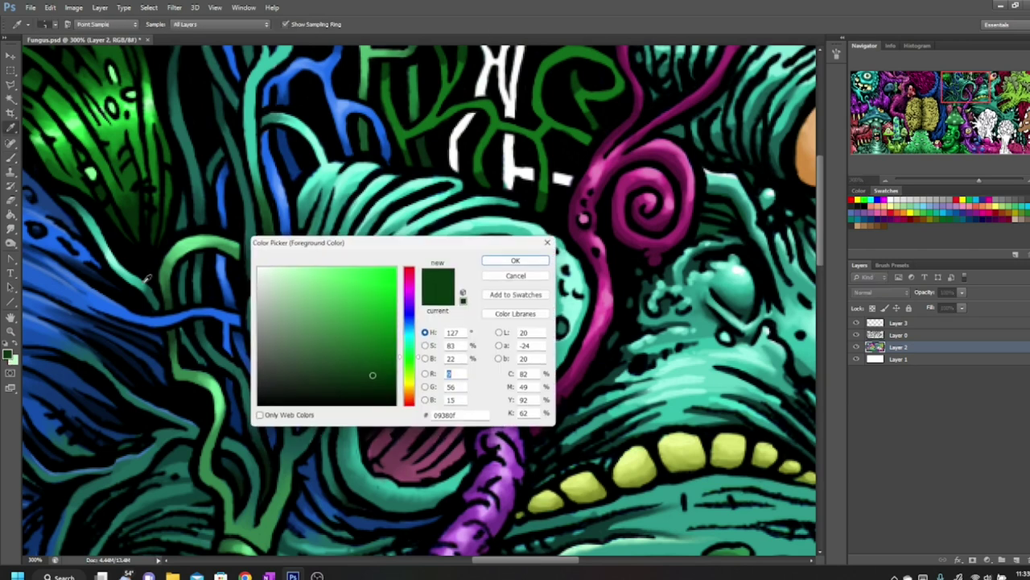
left_click(544, 129)
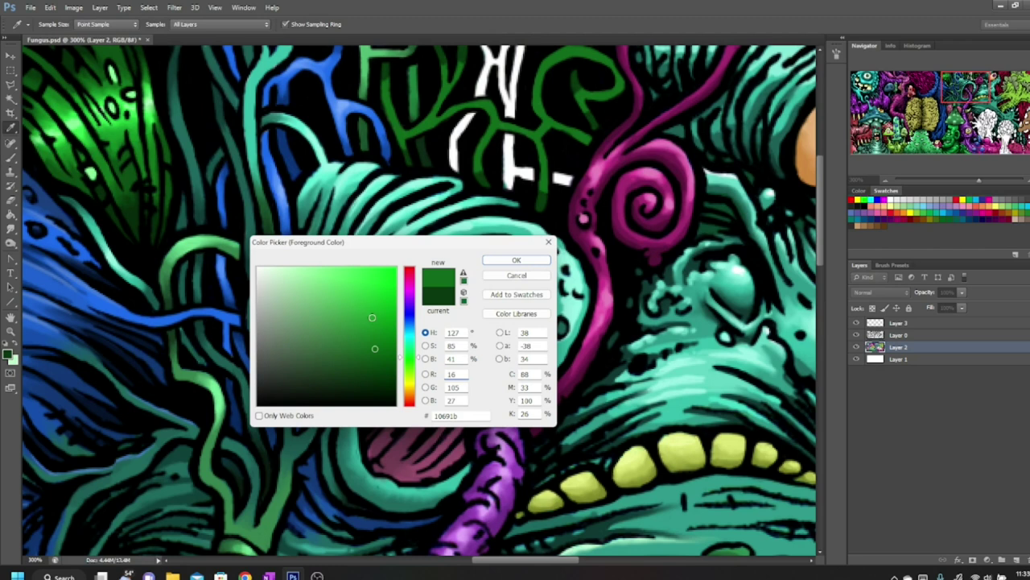
left_click(515, 260)
left_click_drag(463, 111, 485, 105)
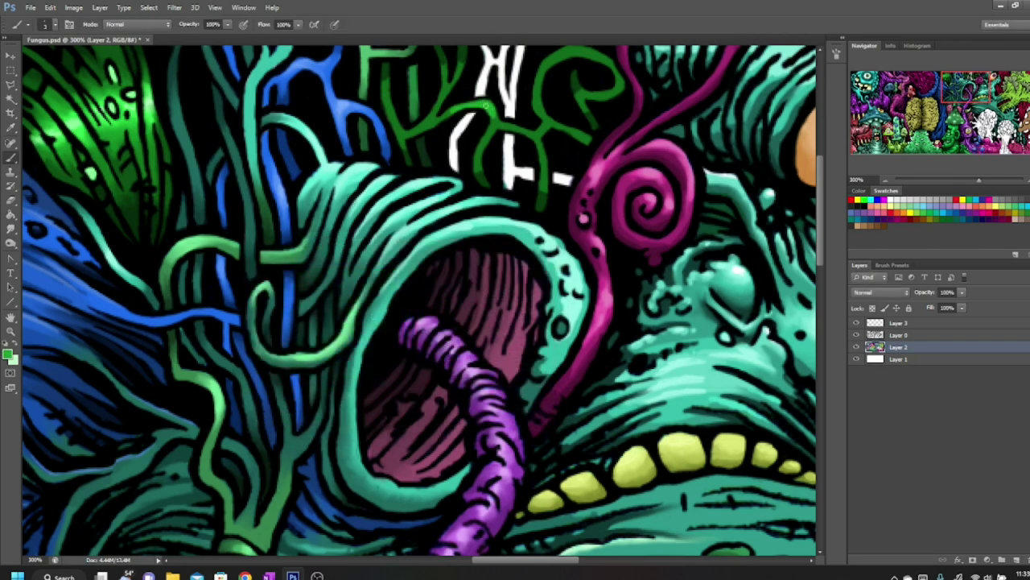
left_click_drag(422, 123, 453, 109)
mouse_move(556, 59)
left_mouse_down()
mouse_move(572, 50)
mouse_move(601, 59)
mouse_move(592, 57)
left_mouse_up()
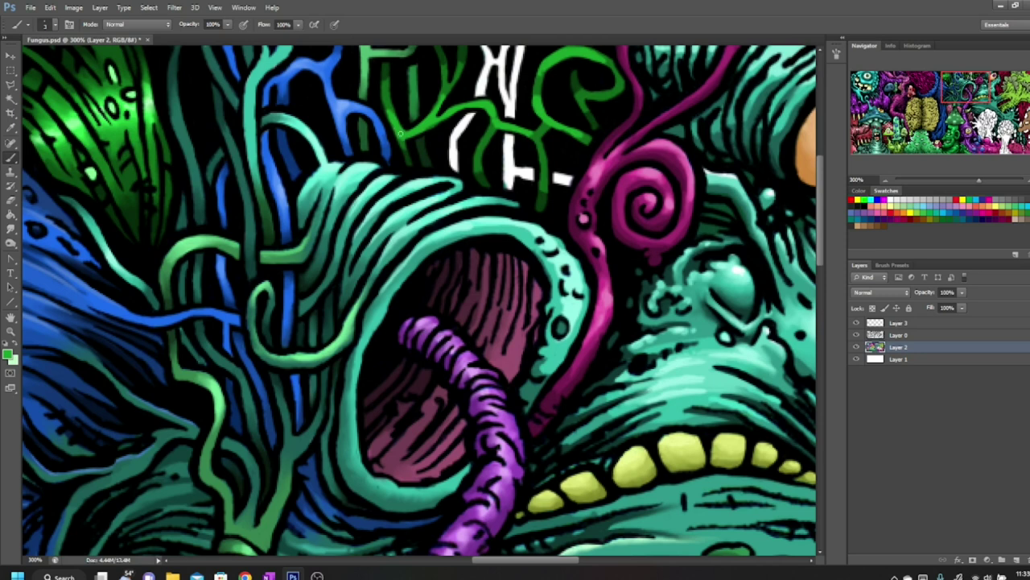
Step: Set the foreground to vivid green 28d83e and add brighter highlights on the curl and branches
left_click(10, 354)
left_click_drag(348, 296, 370, 288)
left_click(516, 260)
mouse_move(566, 50)
left_mouse_down()
mouse_move(589, 57)
mouse_move(559, 56)
left_mouse_up()
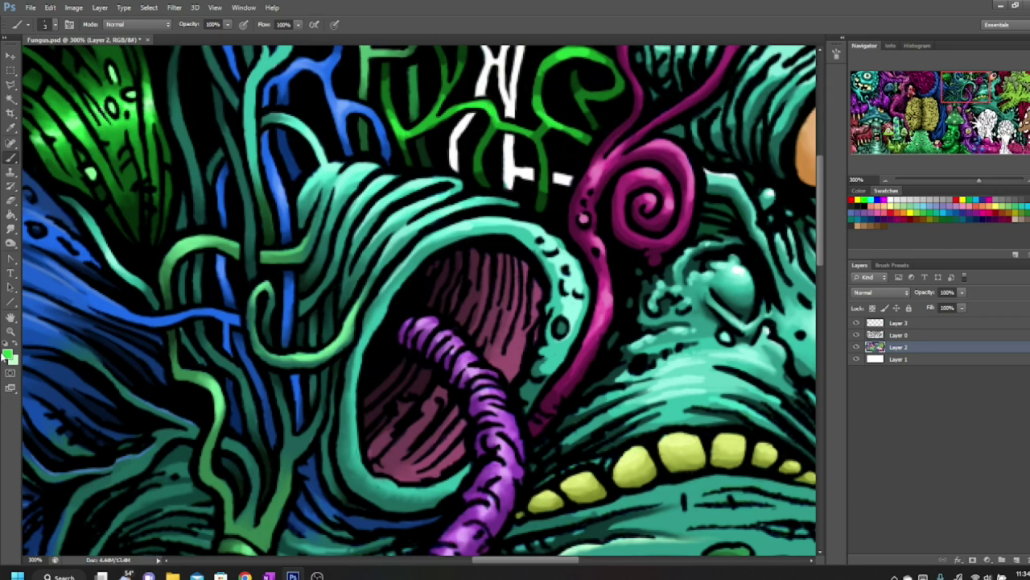
Step: Set the foreground to light green 47f45c, brush the brightest branch highlights, and blend them with the Smudge tool
left_click(8, 355)
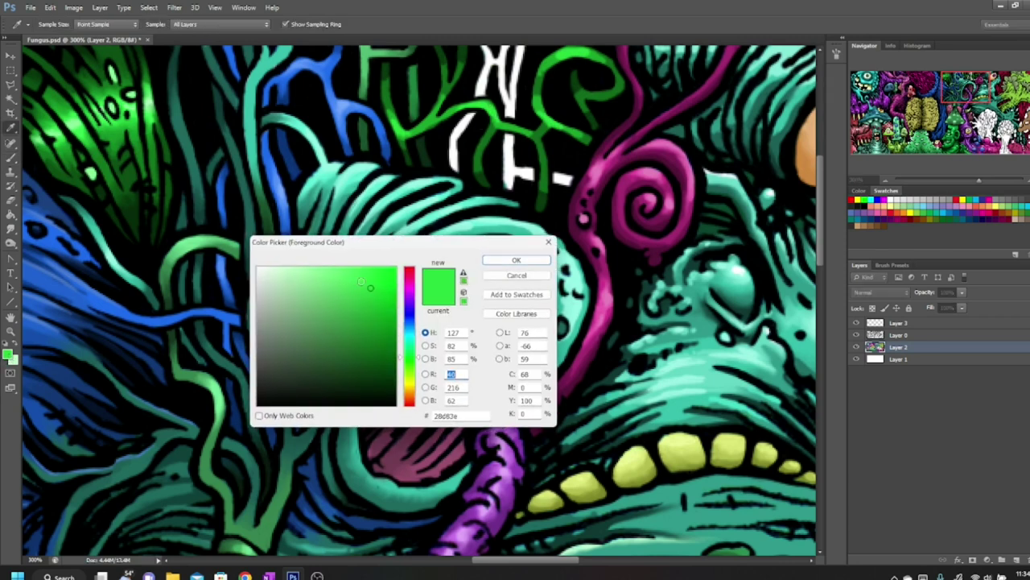
left_click(516, 260)
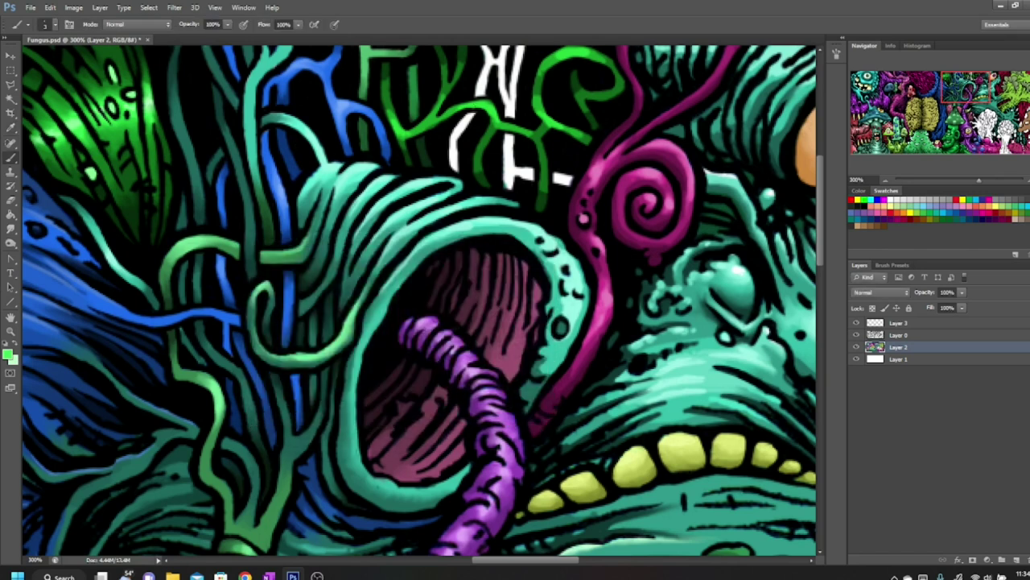
left_click_drag(483, 103, 491, 105)
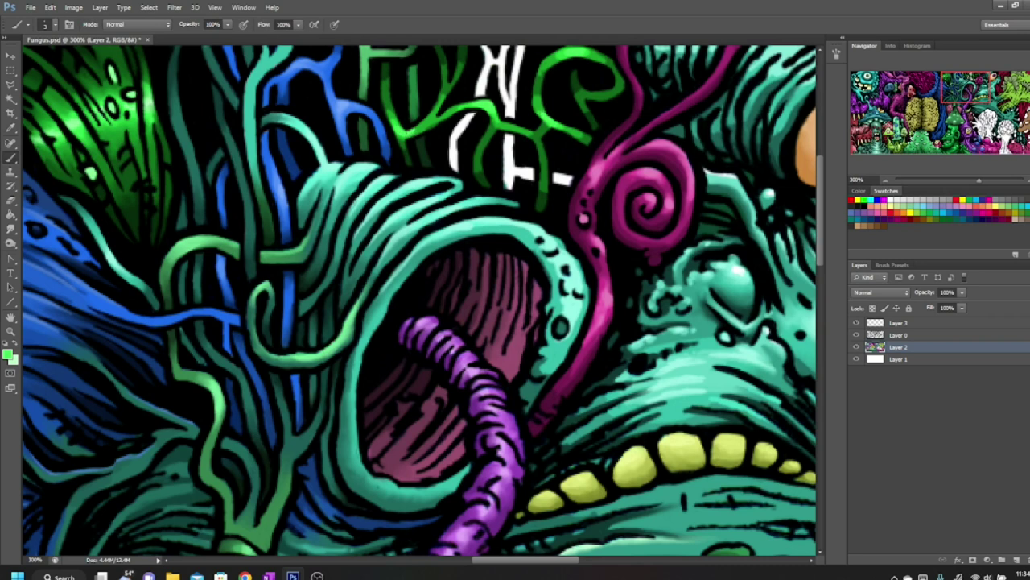
left_click(11, 230)
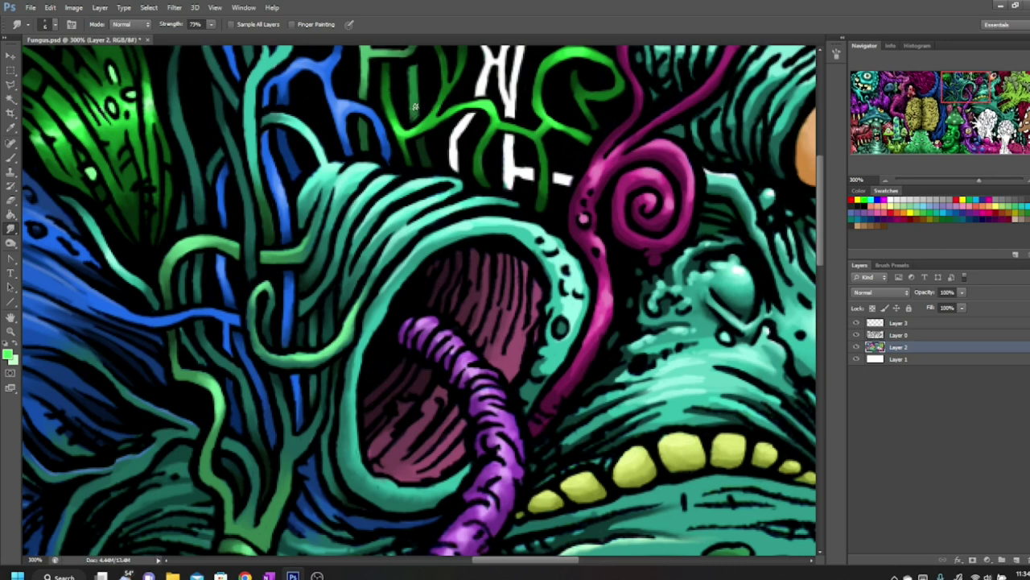
Step: Sample the short straight stem, set the foreground to a brighter 2caf57, and brush highlights onto that stem
left_click(11, 348)
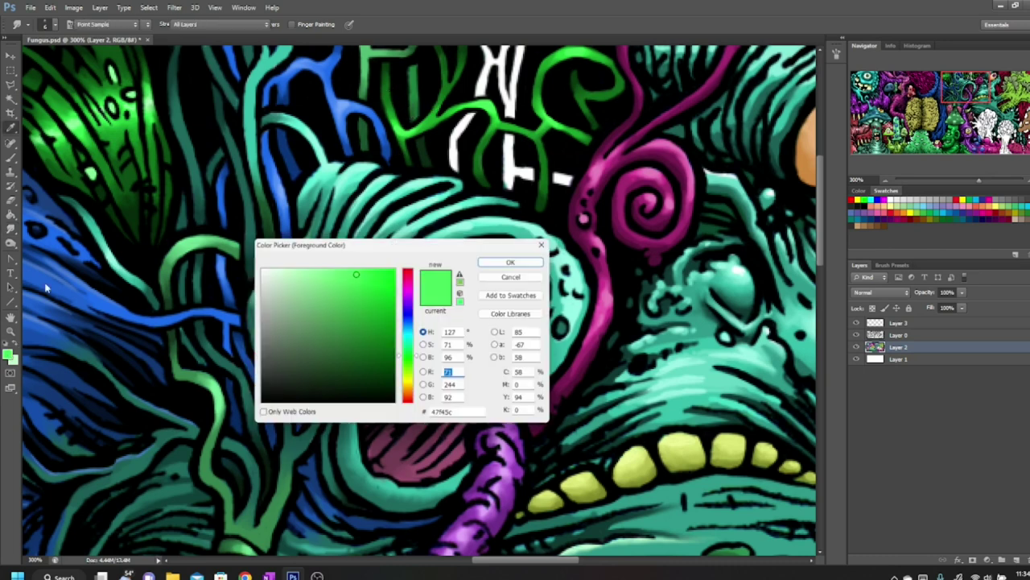
left_click(418, 92)
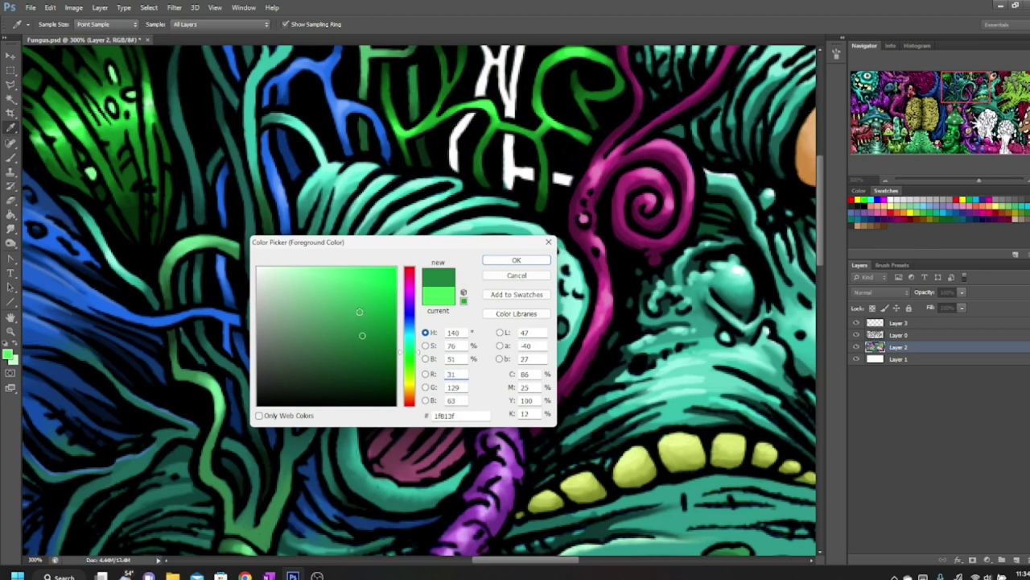
left_click(516, 260)
key("b")
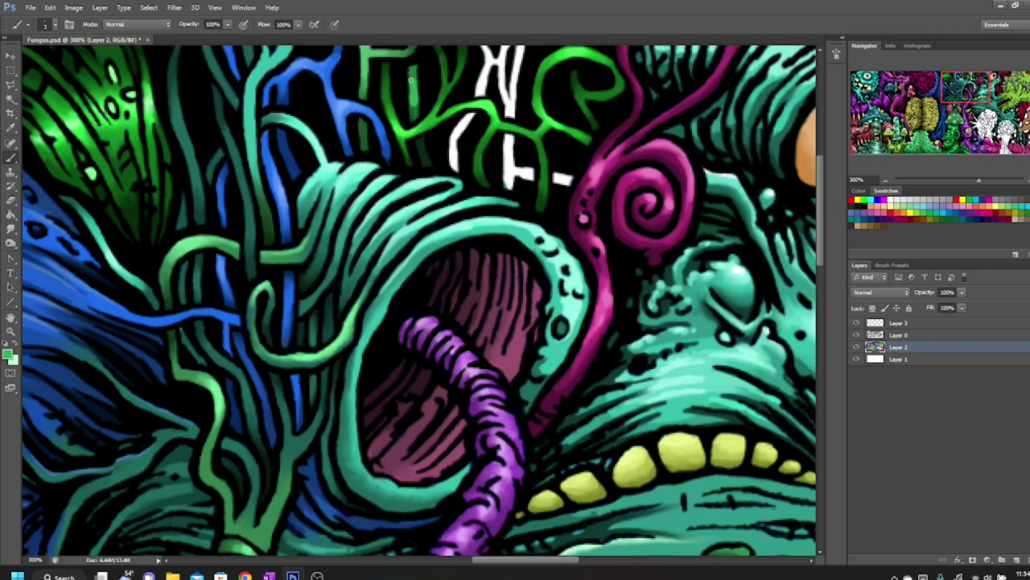
Step: Choose a lighter green, add a stronger highlight to the short straight stem, and soften it with the Smudge tool
left_click(9, 355)
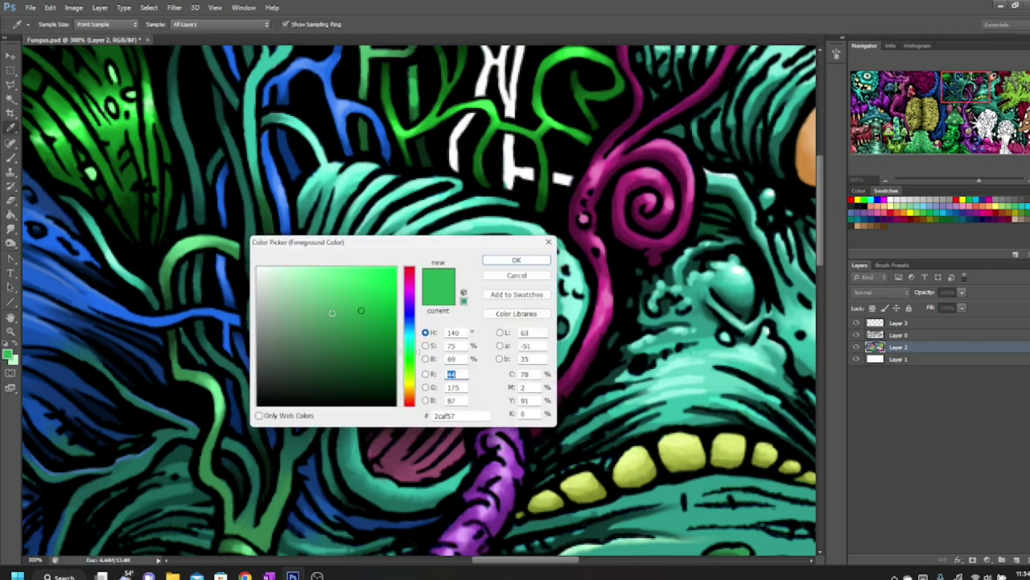
left_click(358, 288)
left_click(490, 263)
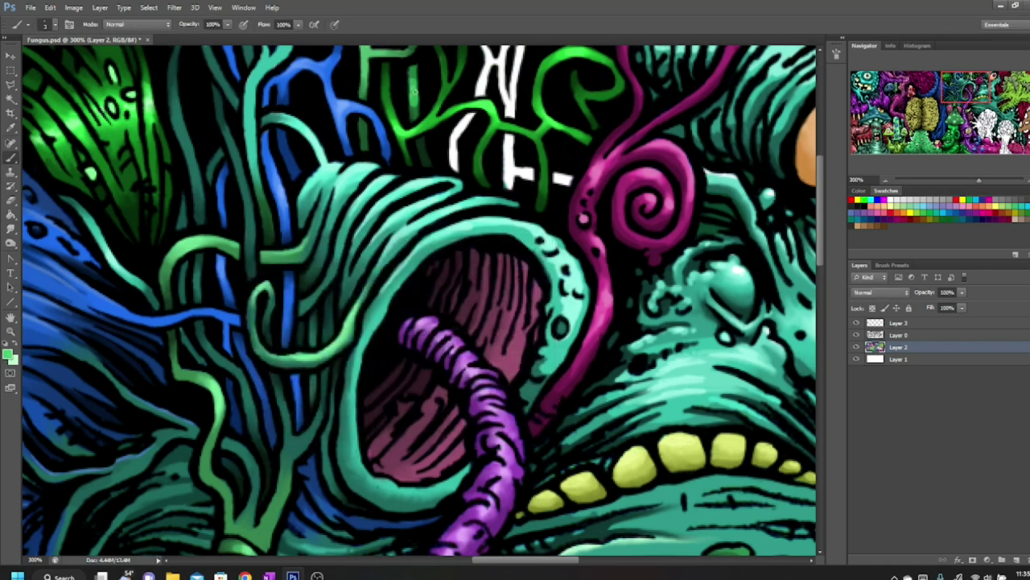
left_click(10, 229)
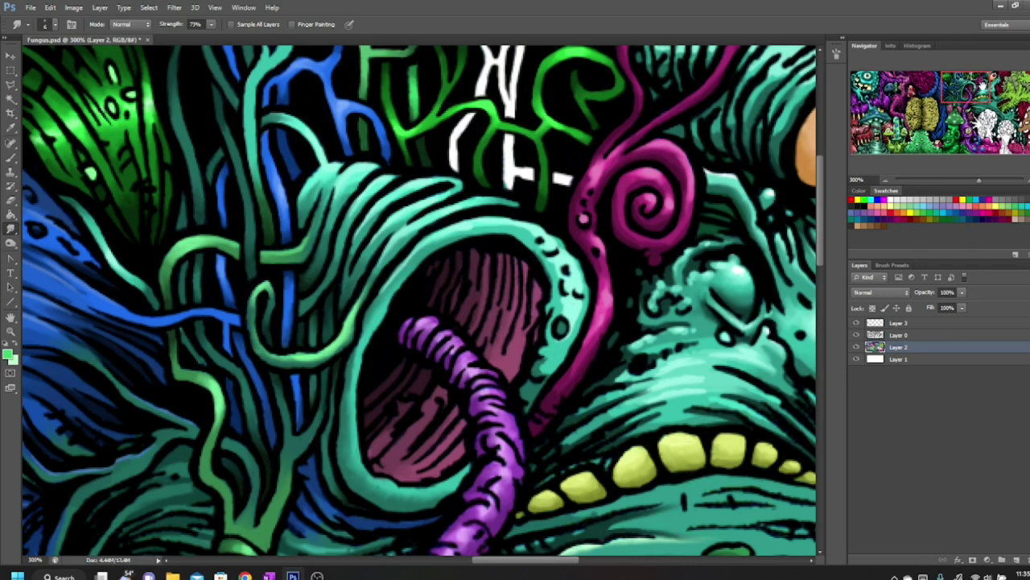
left_click(984, 86)
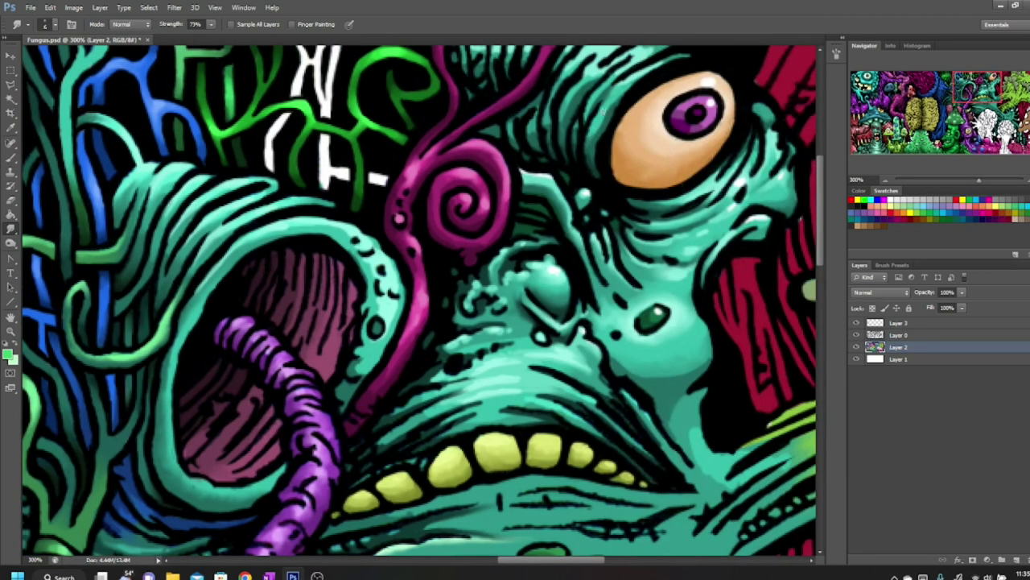